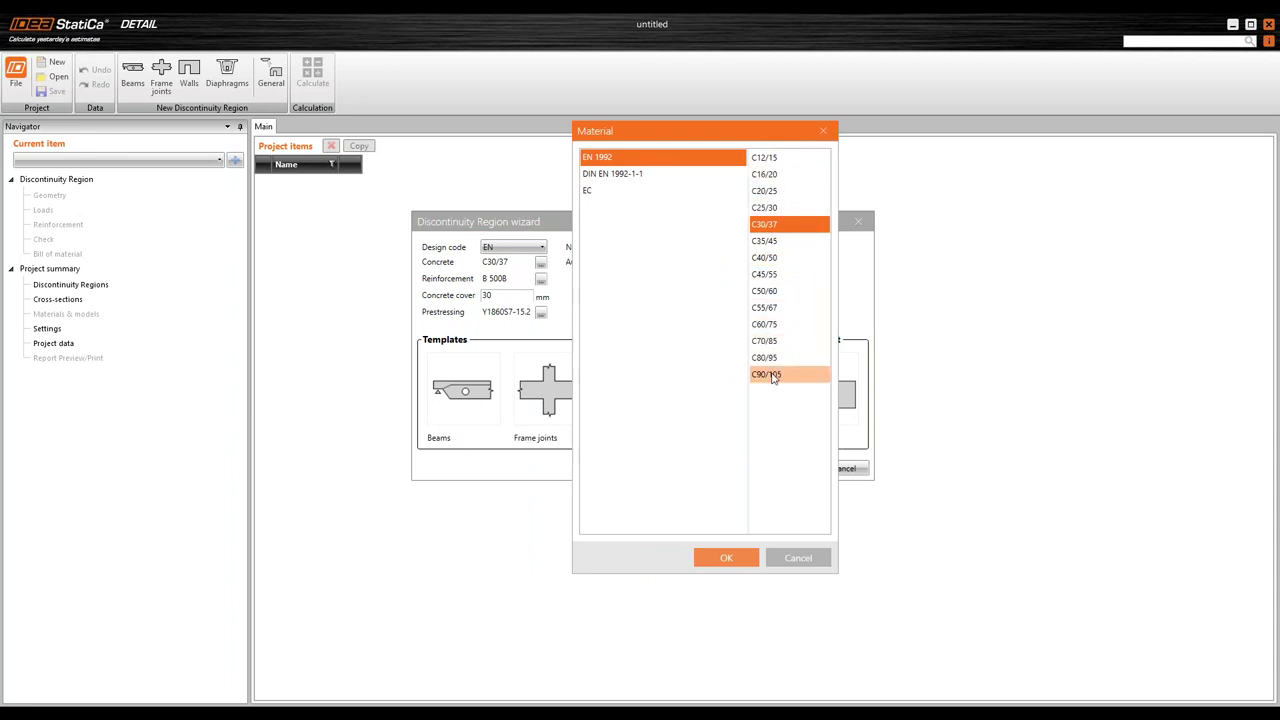
# Keep concrete C30/37 as the material and create a discontinuity region from a general shape
pyautogui.click(721, 560)
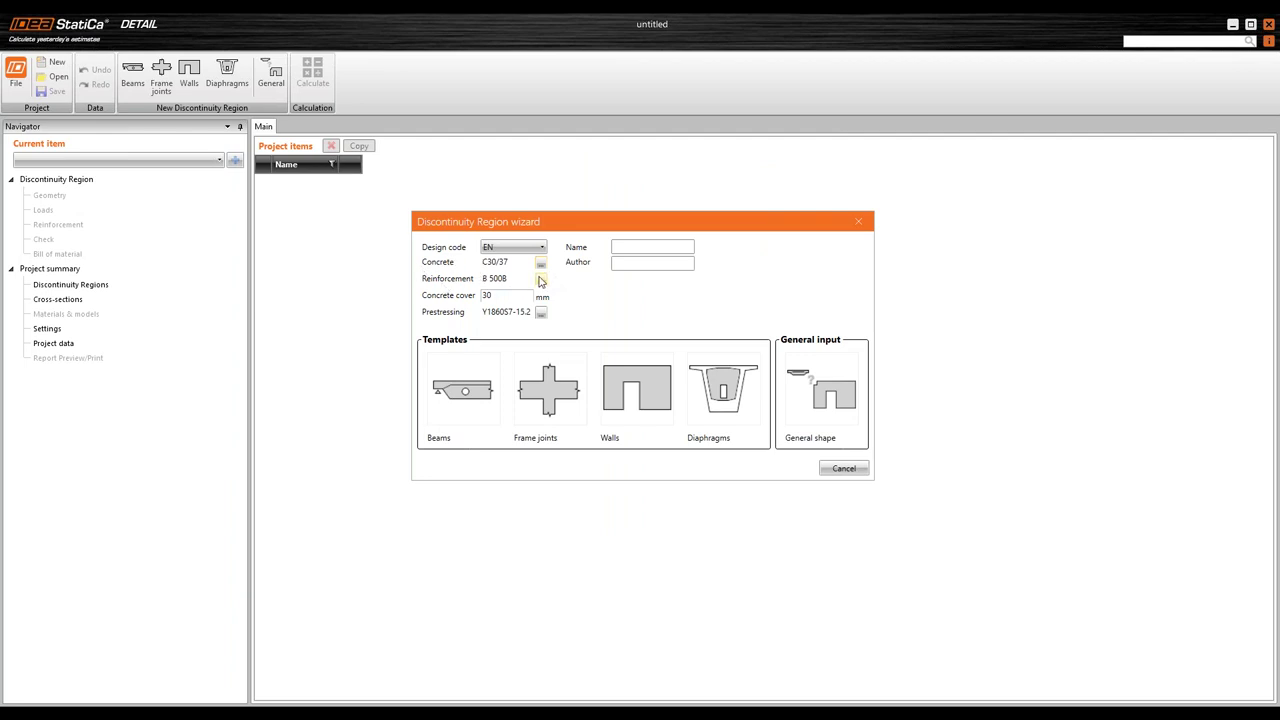
pyautogui.doubleClick(494, 295)
pyautogui.click(849, 377)
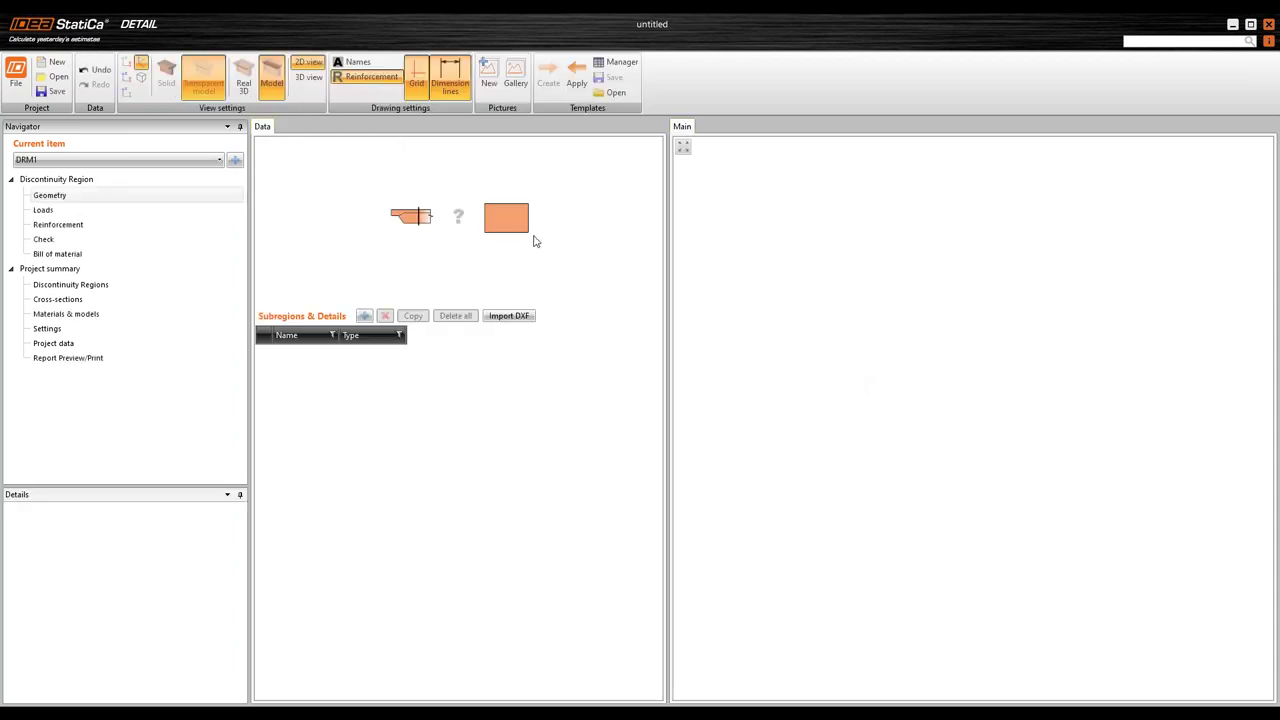
# Add a wall as the first subregion of the discontinuity region's model
pyautogui.click(363, 317)
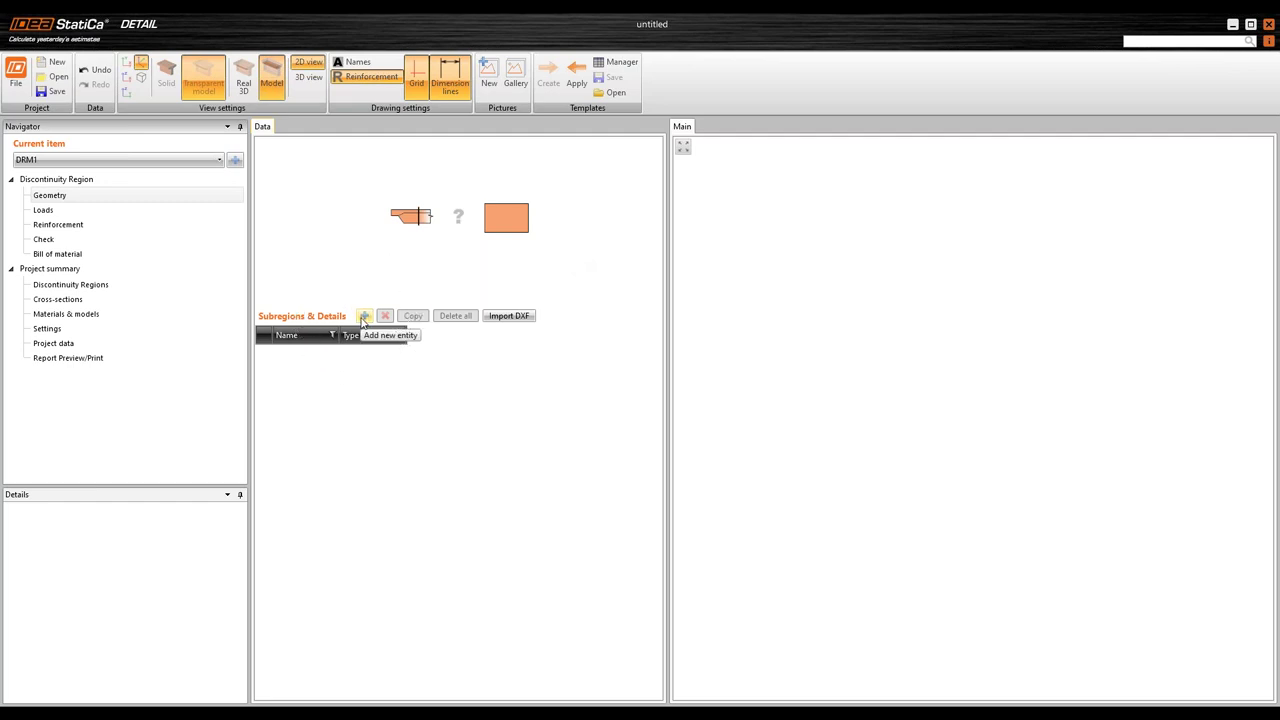
pyautogui.moveTo(490, 118); pyautogui.dragTo(587, 175)
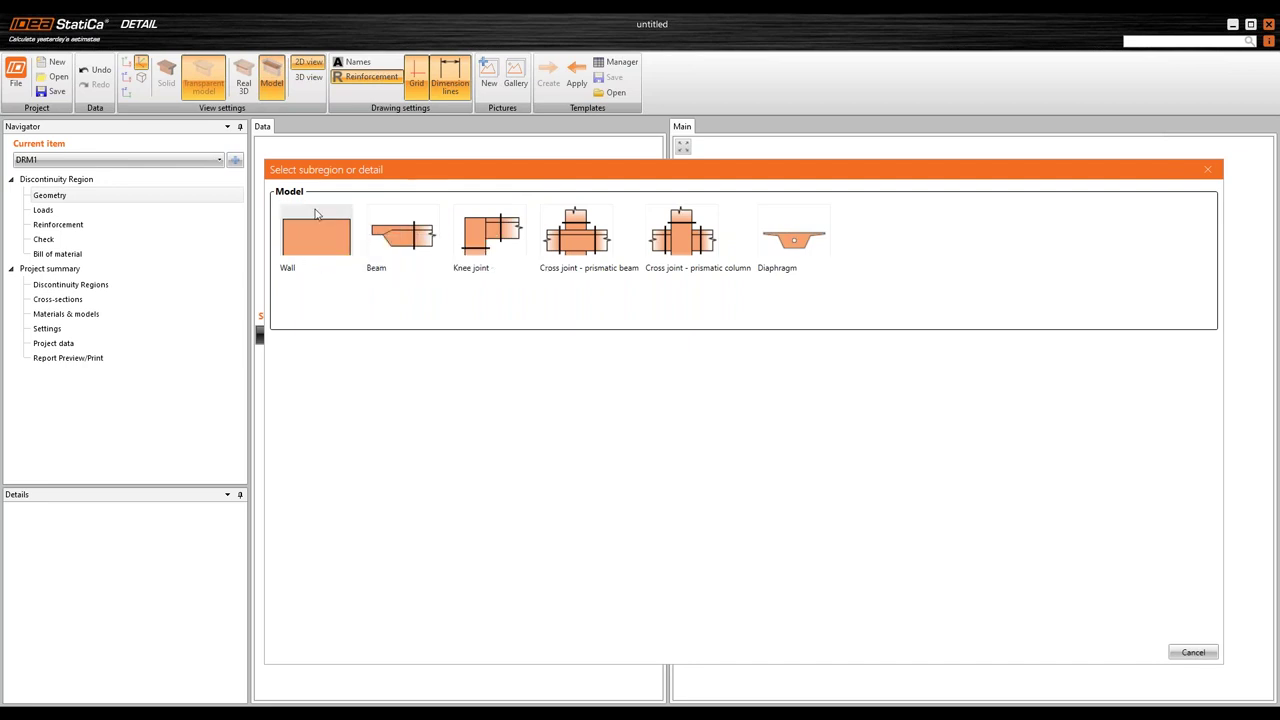
pyautogui.click(310, 262)
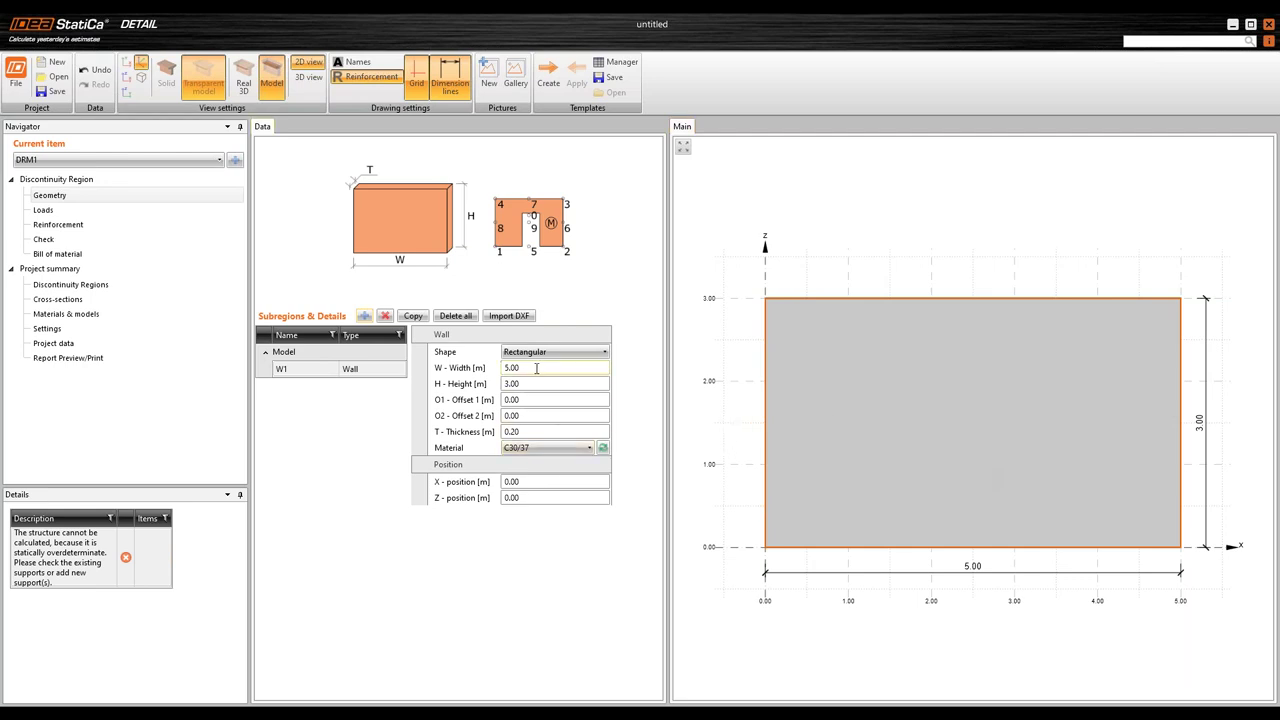
# Set the wall's width to 5.2 m, height to 3.65 m and thickness to 0.3 m
pyautogui.click(457, 370)
pyautogui.write('5')
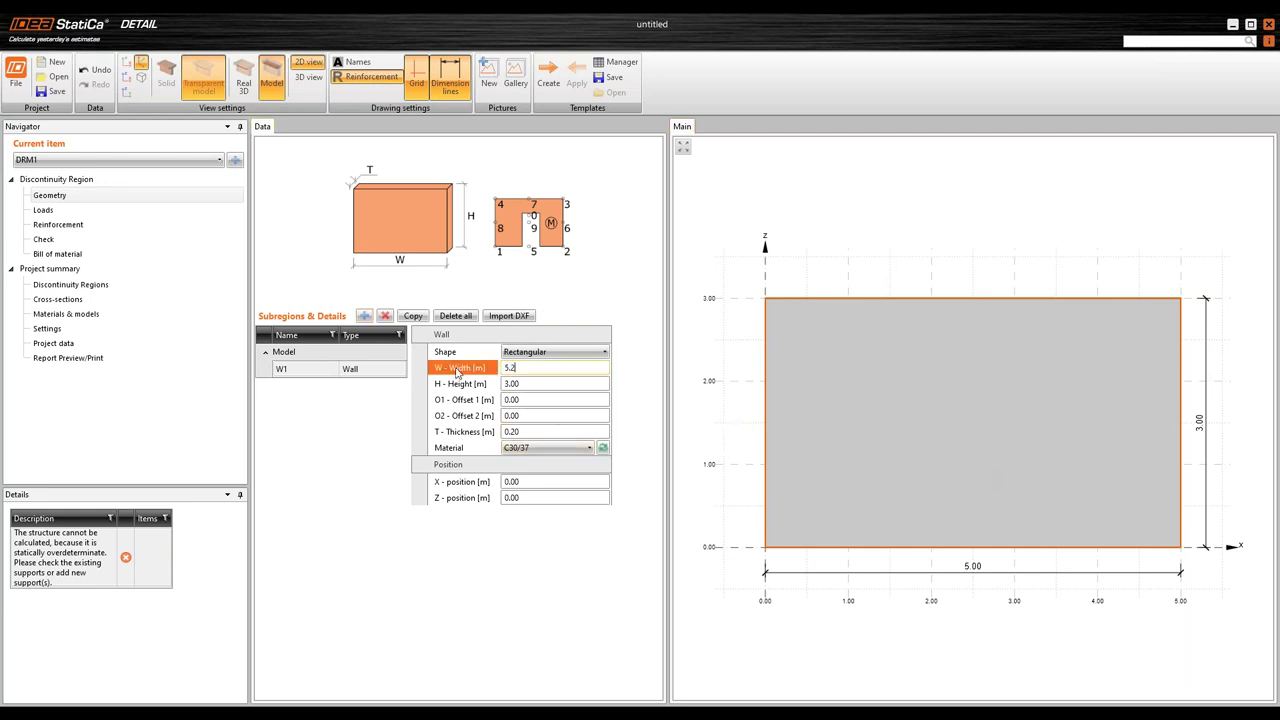
pyautogui.write('.2')
pyautogui.press('Tab')
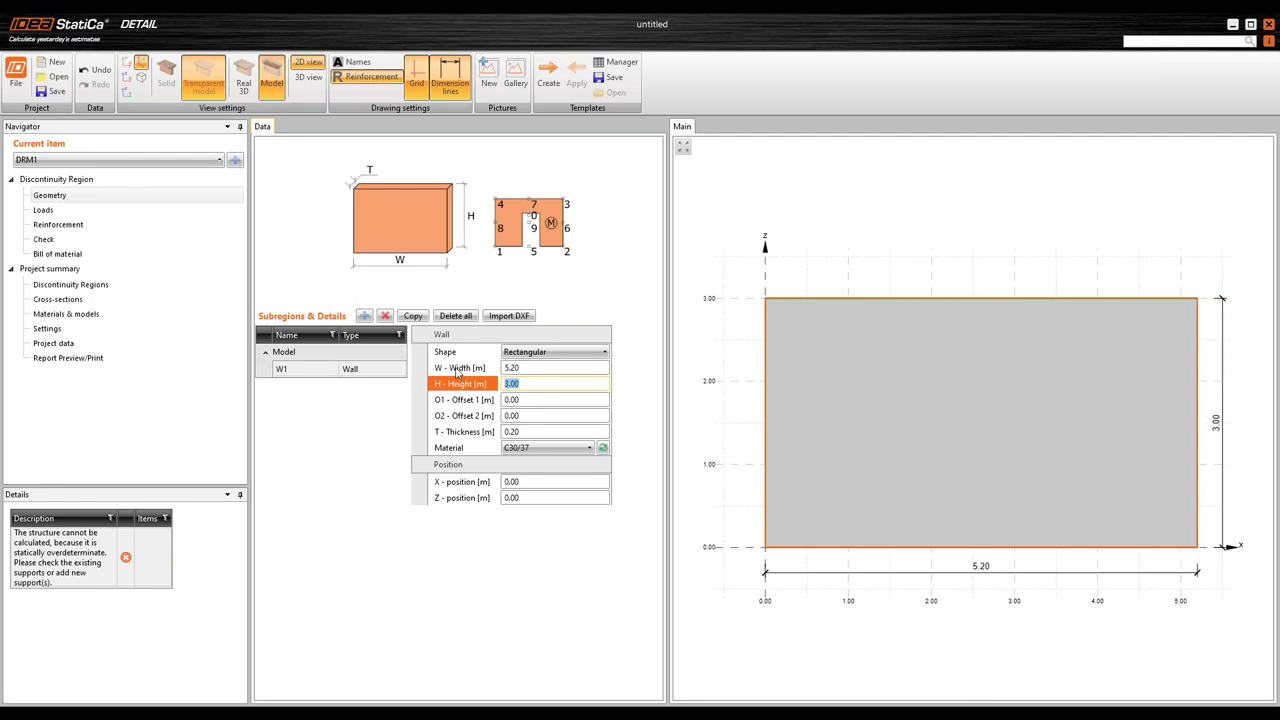
pyautogui.write('3.65')
pyautogui.click(533, 431)
pyautogui.write('0.3')
pyautogui.press('Tab')
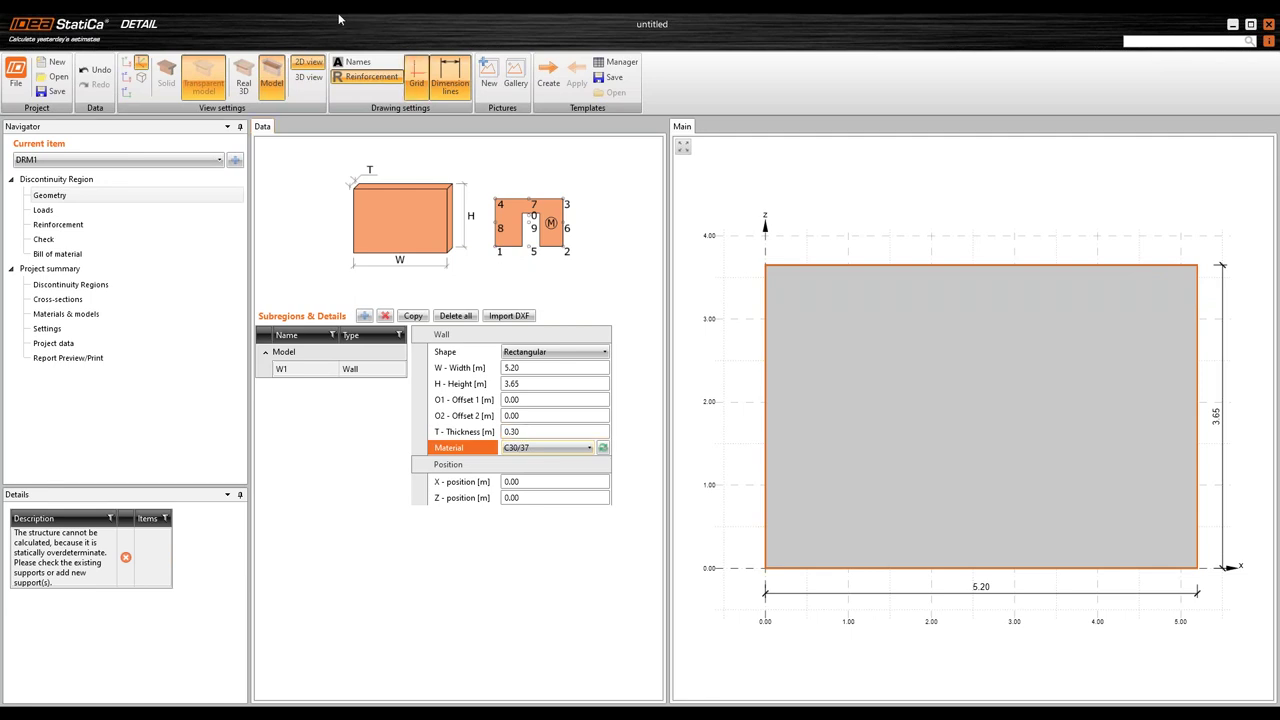
# Examine the wall in the real 3D view, then return to the 2D model view
pyautogui.click(248, 75)
pyautogui.click(244, 80)
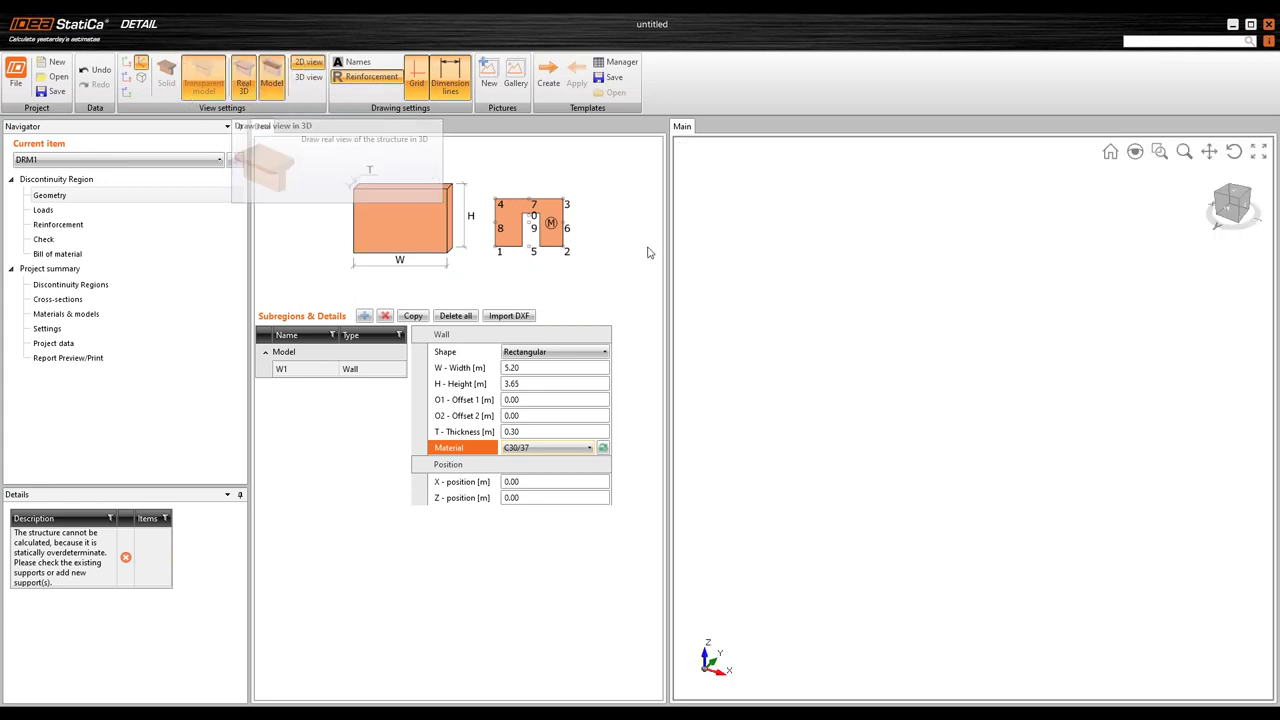
pyautogui.click(1110, 153)
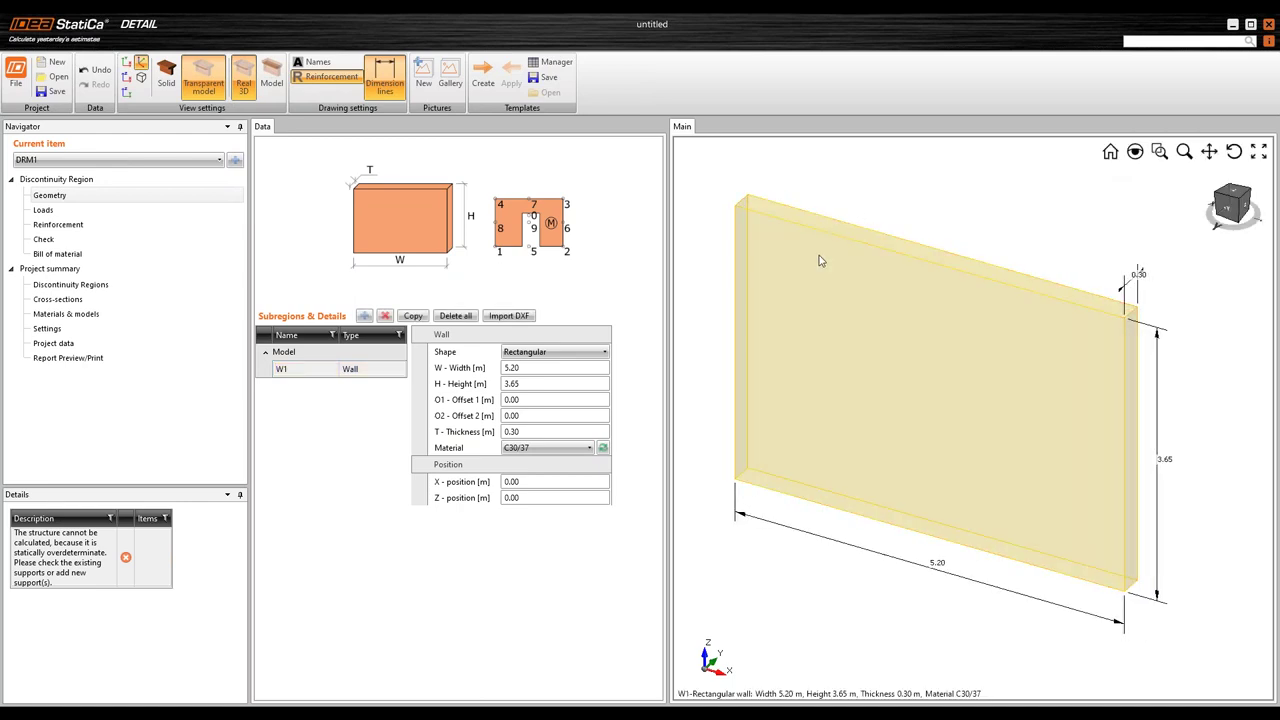
pyautogui.click(942, 253)
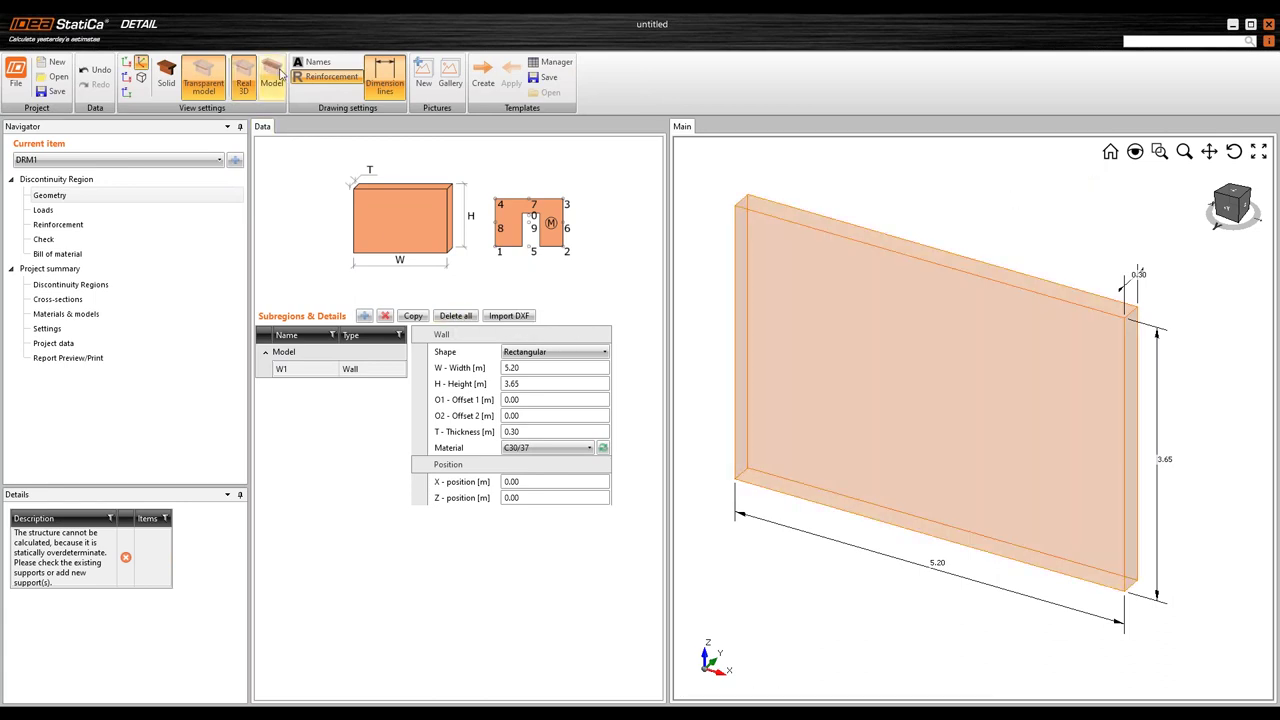
pyautogui.click(279, 82)
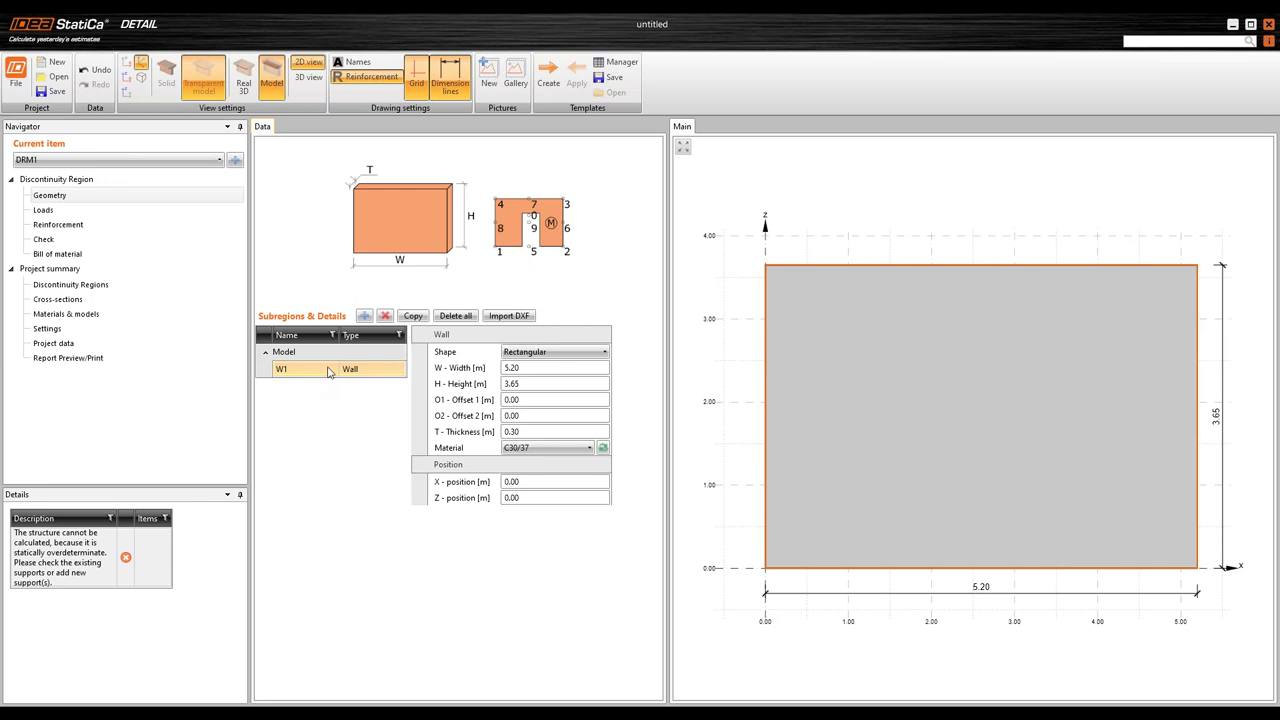
# Add a line support along the wall's lower edge and turn off its compression-only behaviour in Z
pyautogui.click(366, 318)
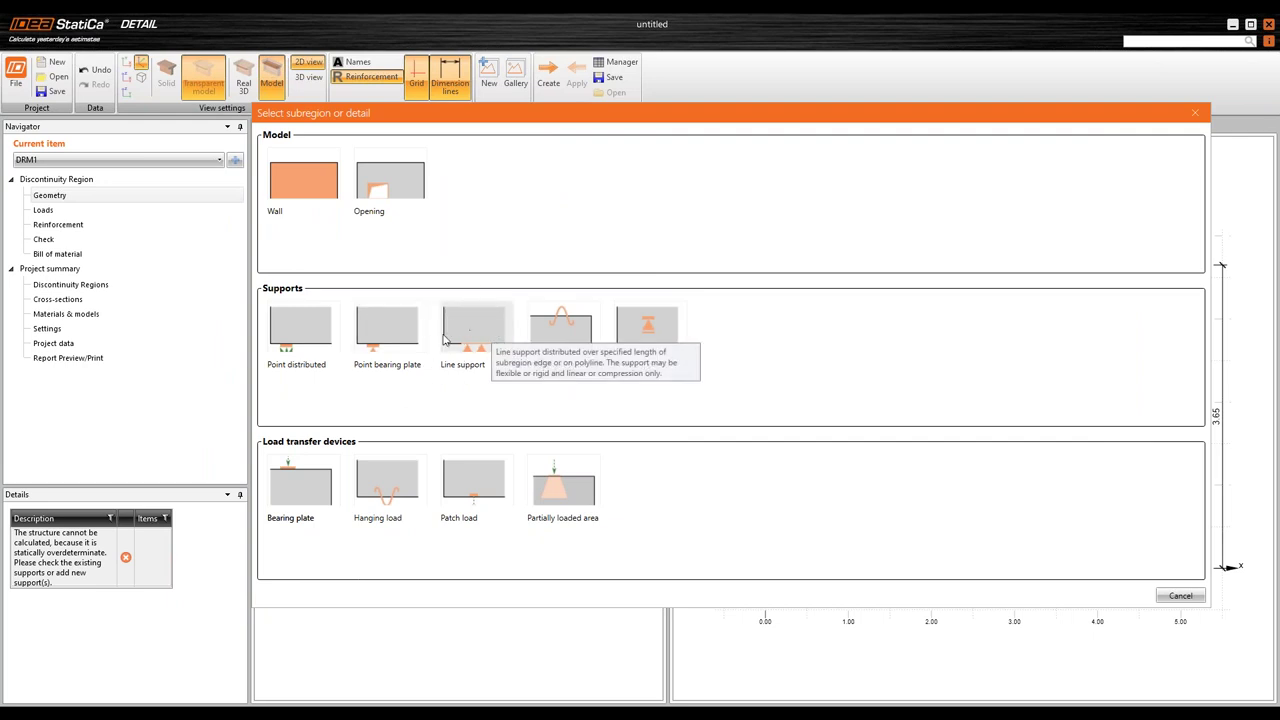
pyautogui.click(472, 348)
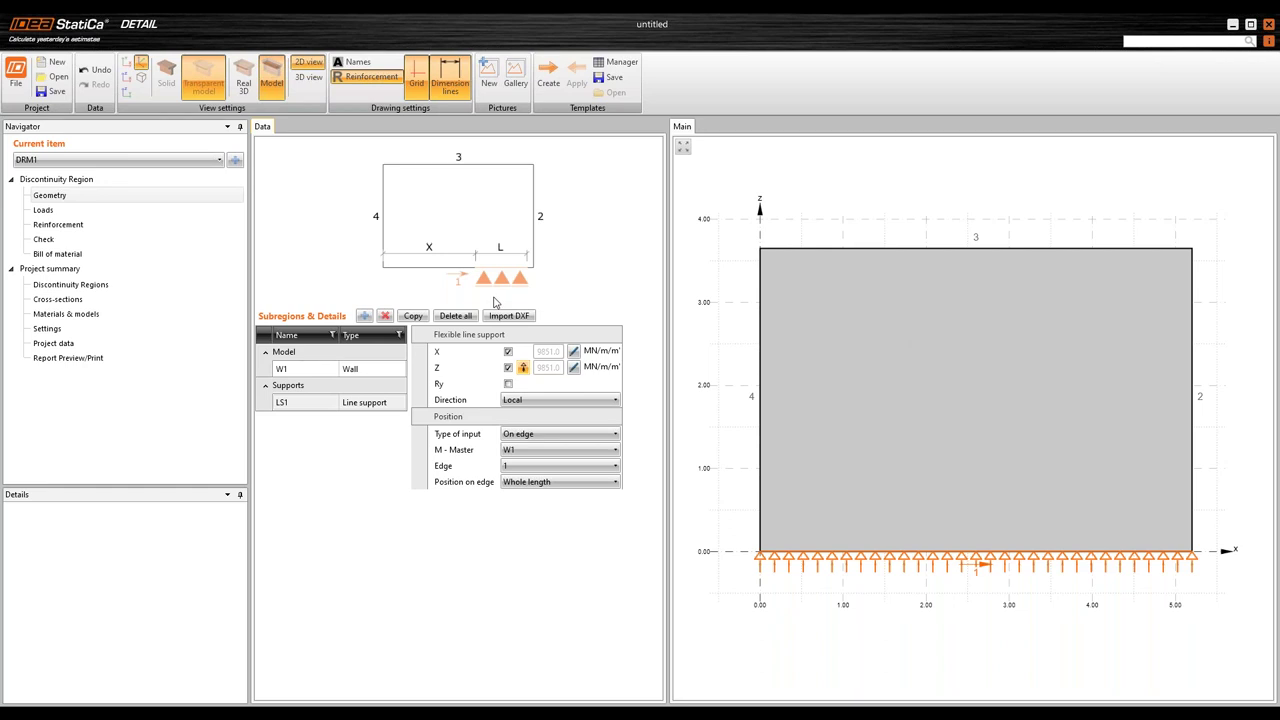
pyautogui.click(521, 369)
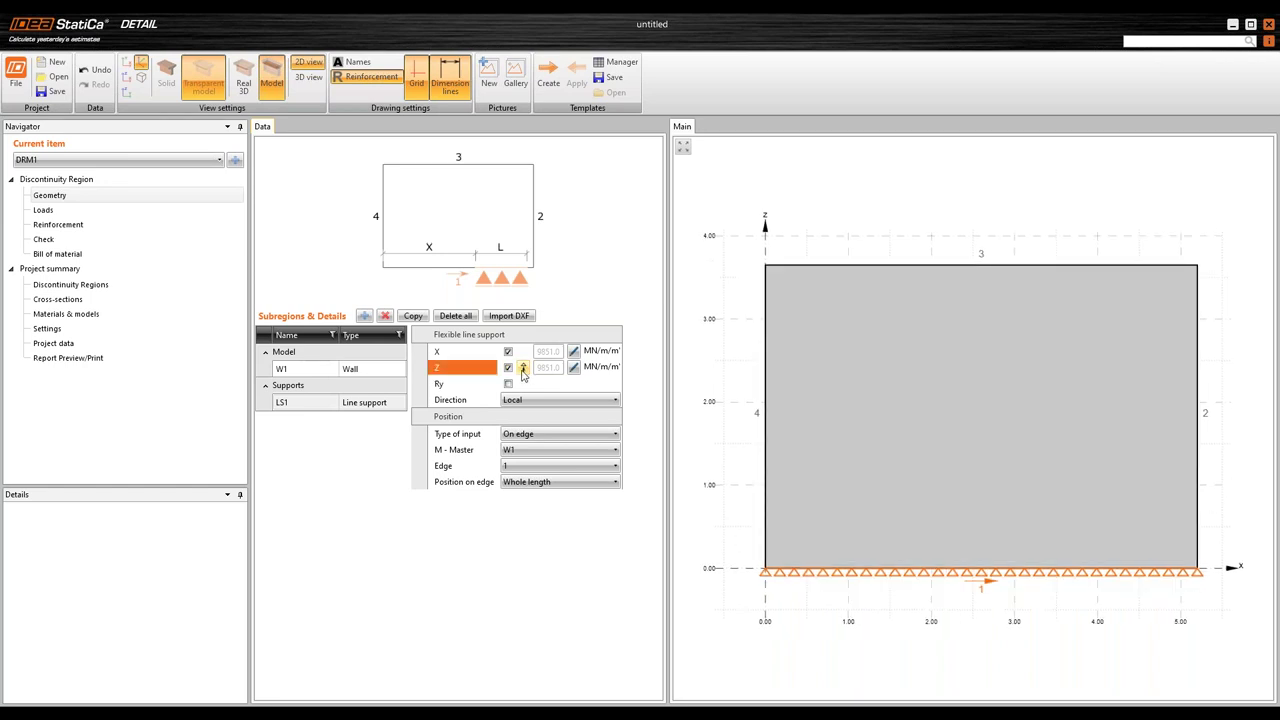
# Limit the line support to part of the edge with a length of 0.4 m
pyautogui.click(532, 484)
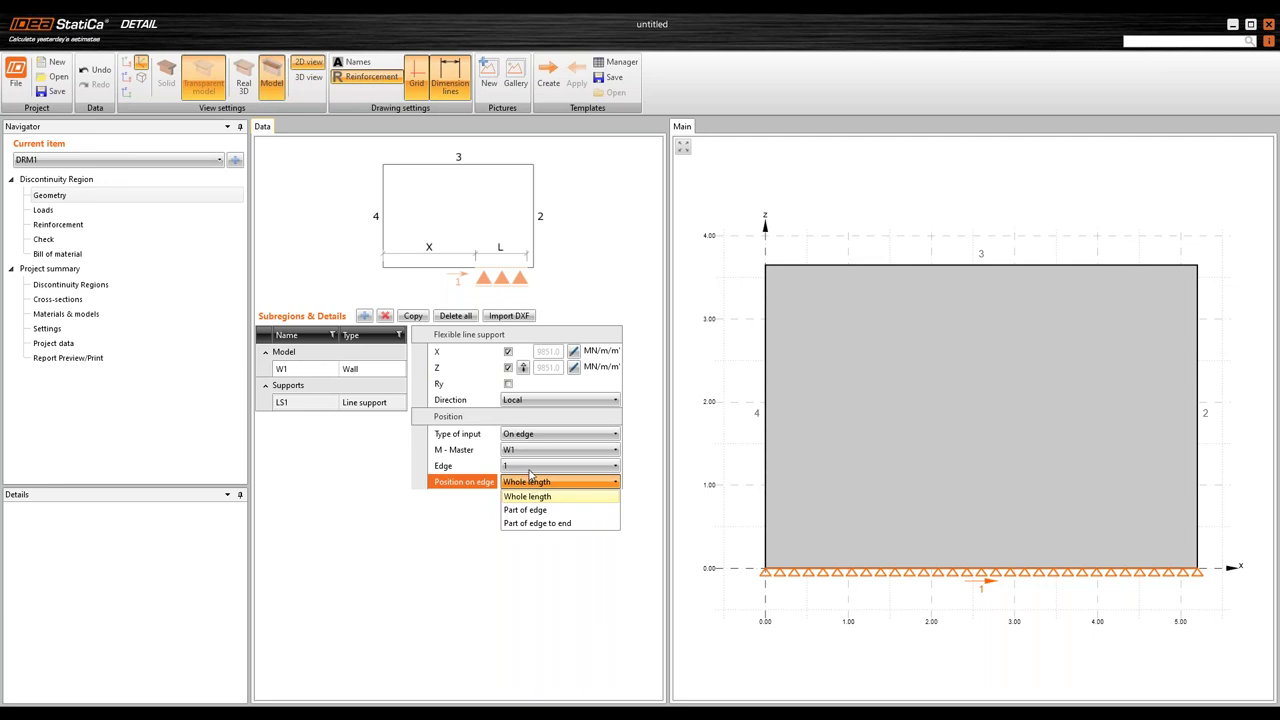
pyautogui.click(525, 510)
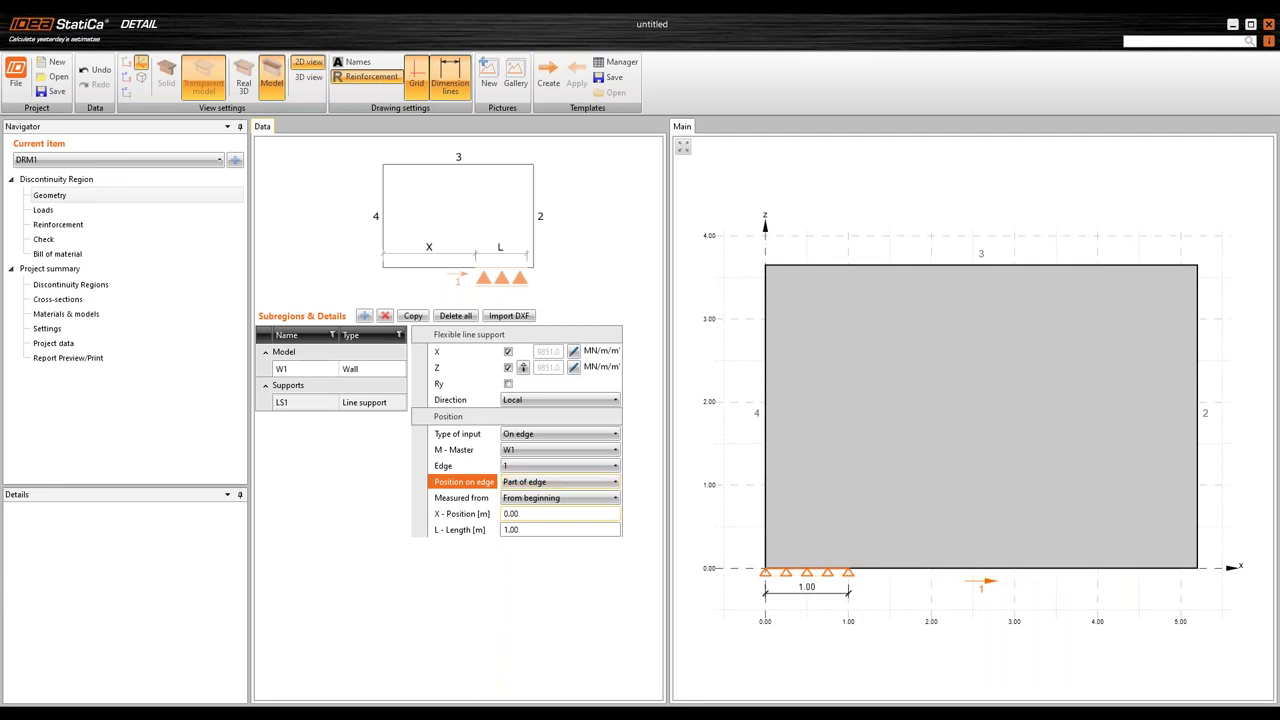
pyautogui.click(455, 529)
pyautogui.write('0')
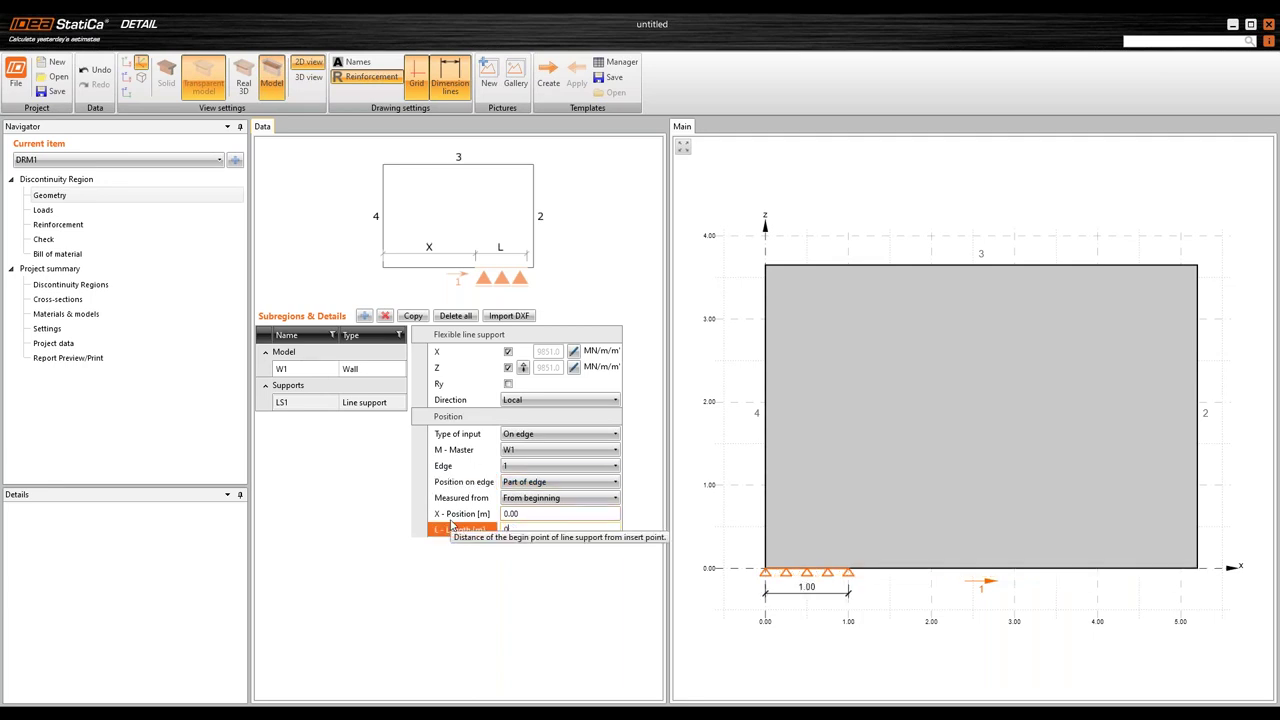
pyautogui.write('.4')
pyautogui.press('Return')
pyautogui.scroll(2, 789, 477)
pyautogui.scroll(1, 773, 541)
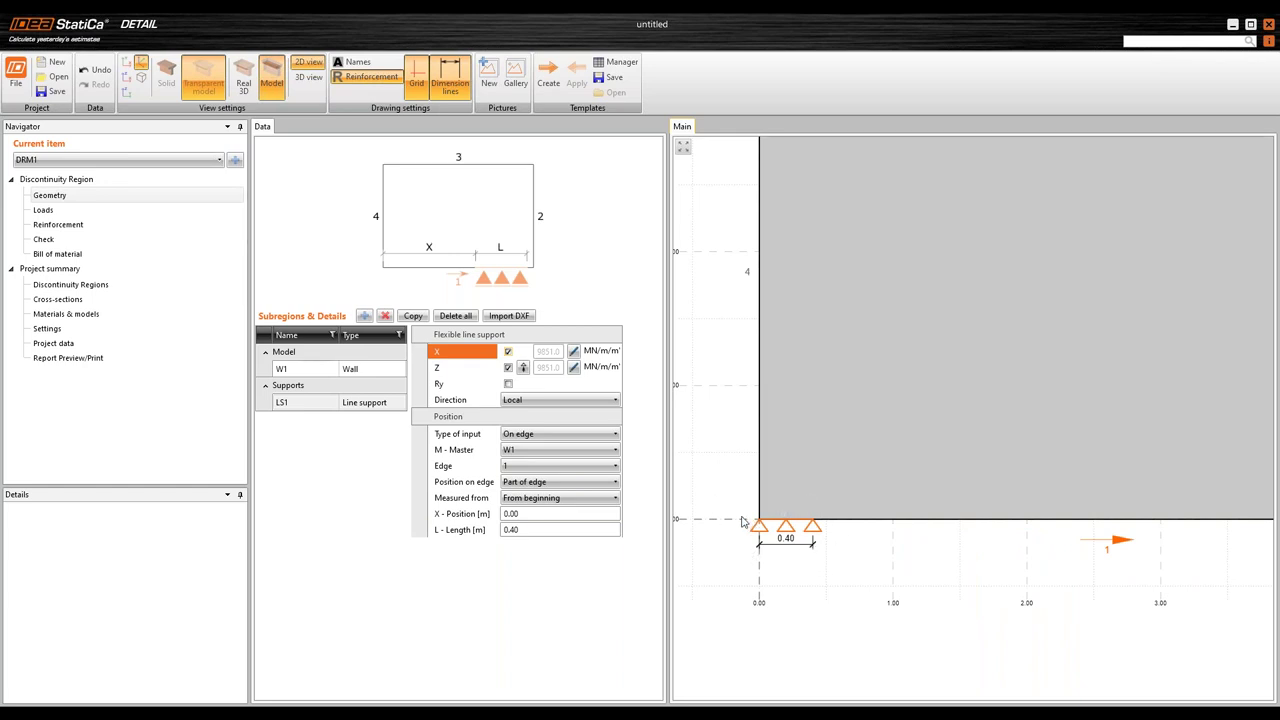
pyautogui.scroll(-3, 792, 566)
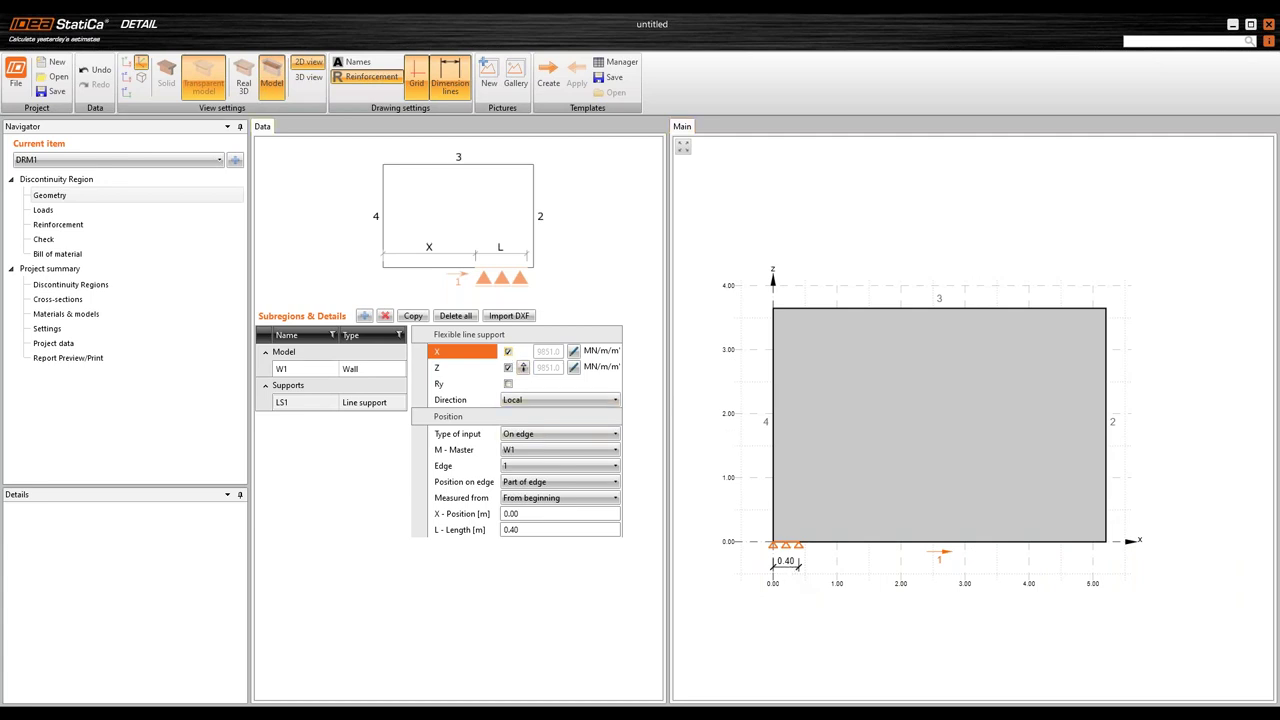
# Copy the 0.4 m line support and release the copy's restraint in the X direction
pyautogui.click(419, 317)
pyautogui.click(419, 317)
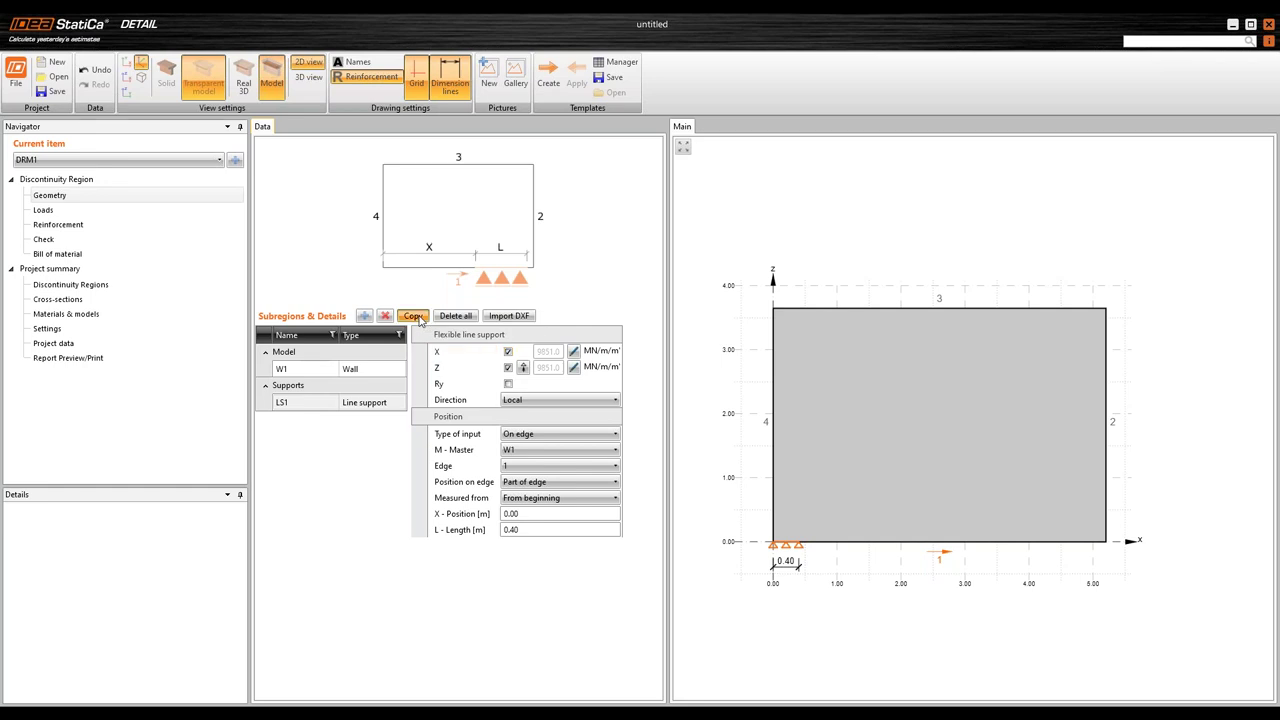
pyautogui.click(416, 317)
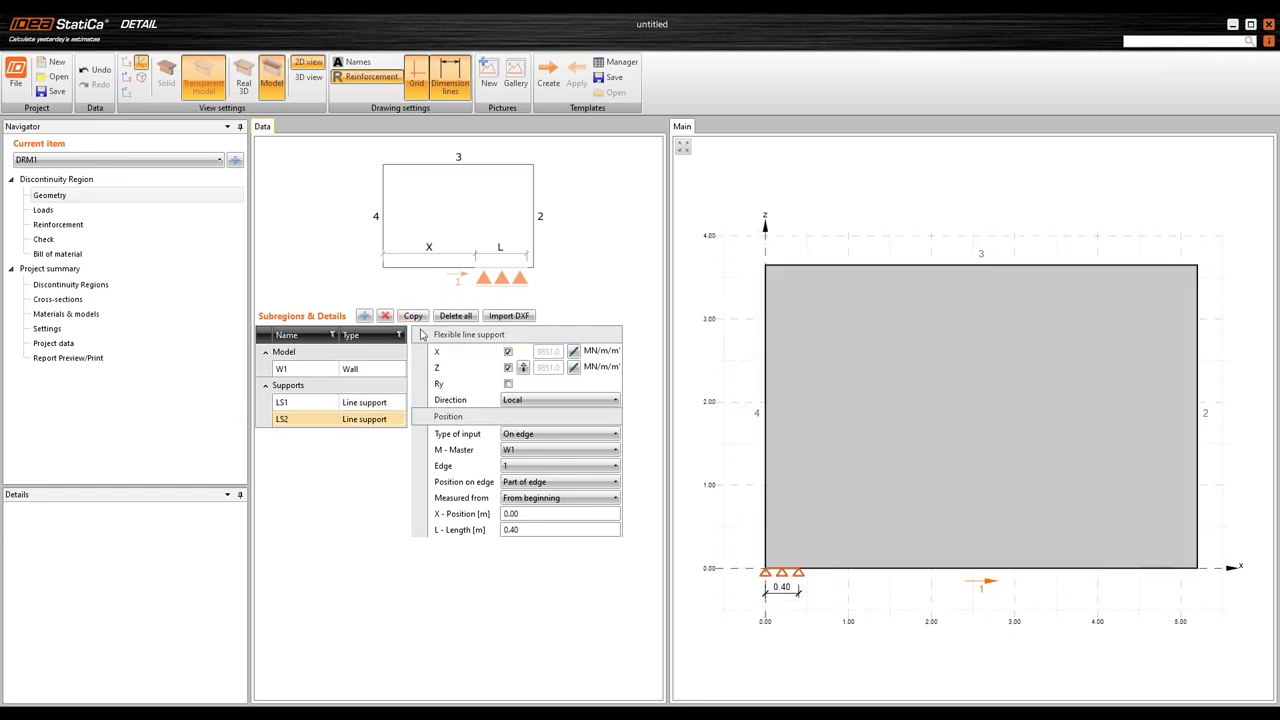
pyautogui.click(455, 360)
pyautogui.click(508, 353)
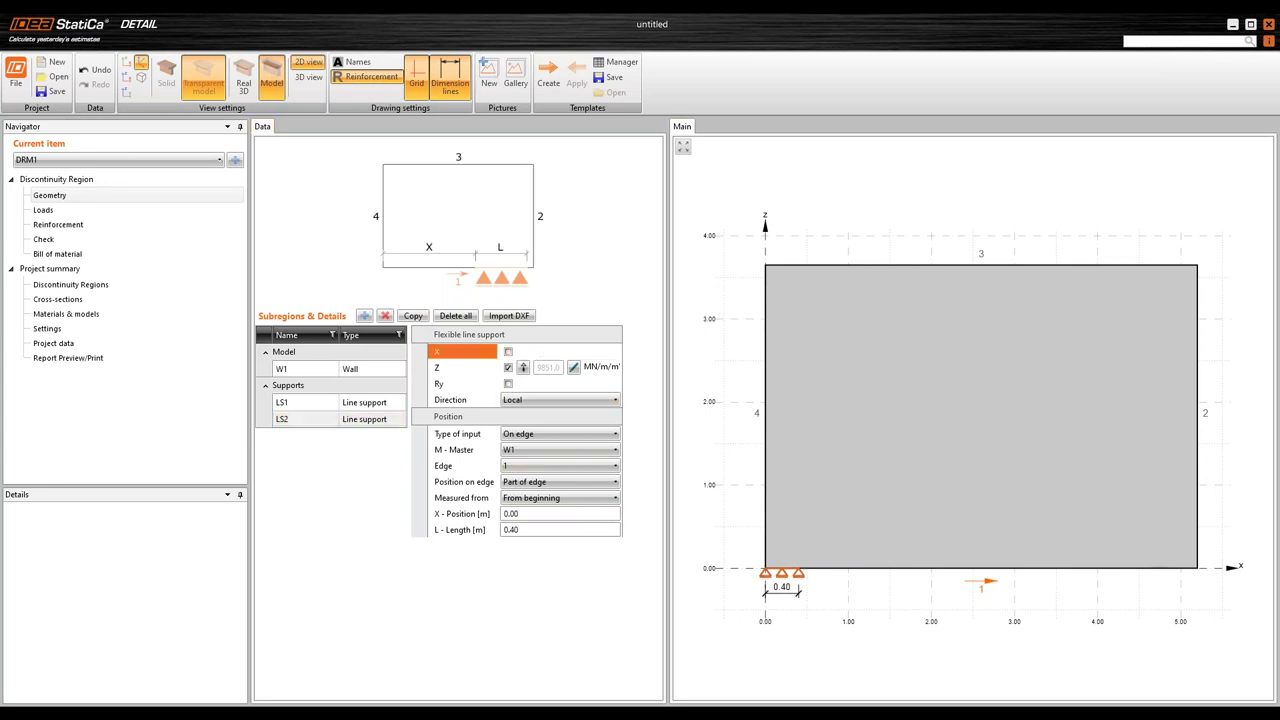
# Set the copied line support's X position to 4.3 m from the beginning of the edge
pyautogui.click(533, 516)
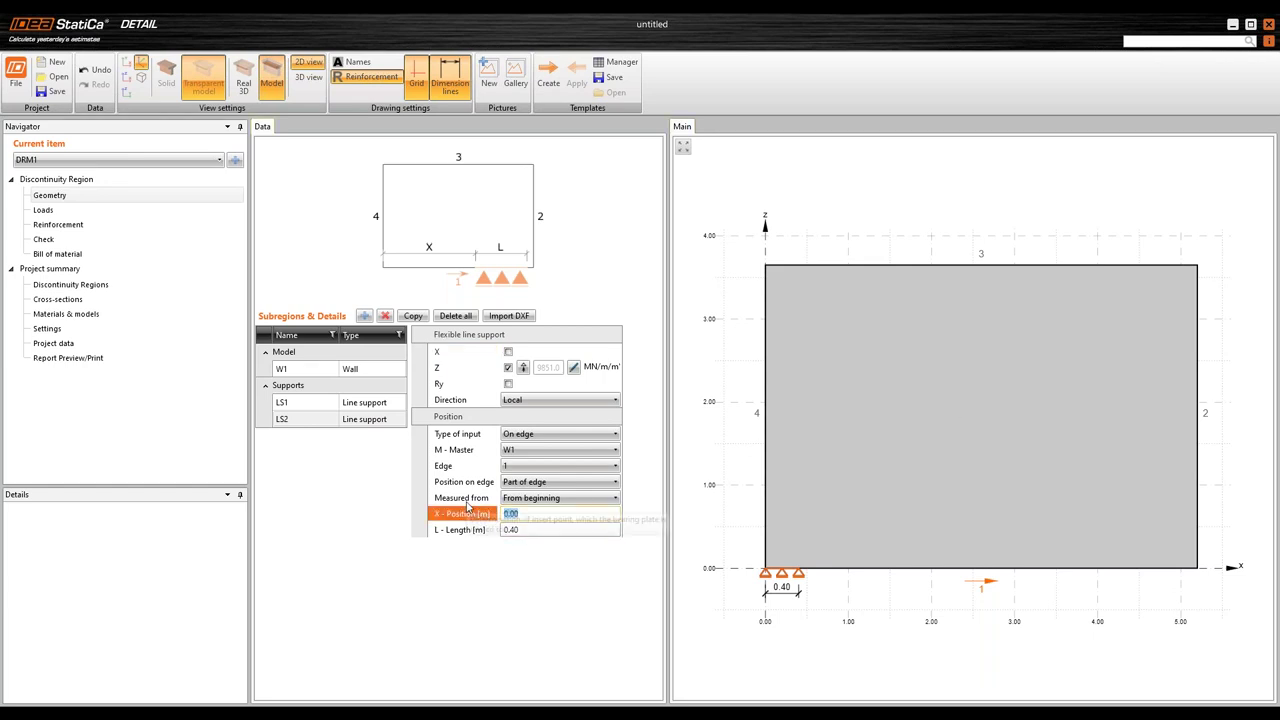
pyautogui.write('4.3')
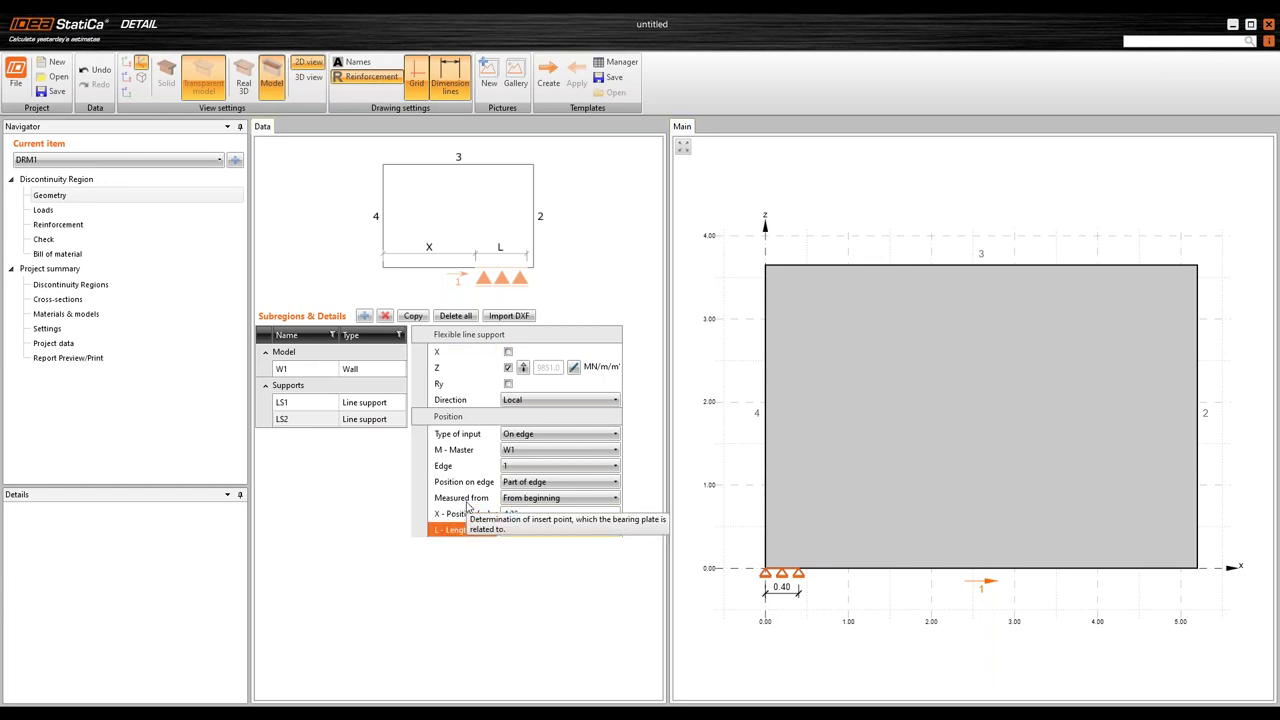
pyautogui.press('Tab')
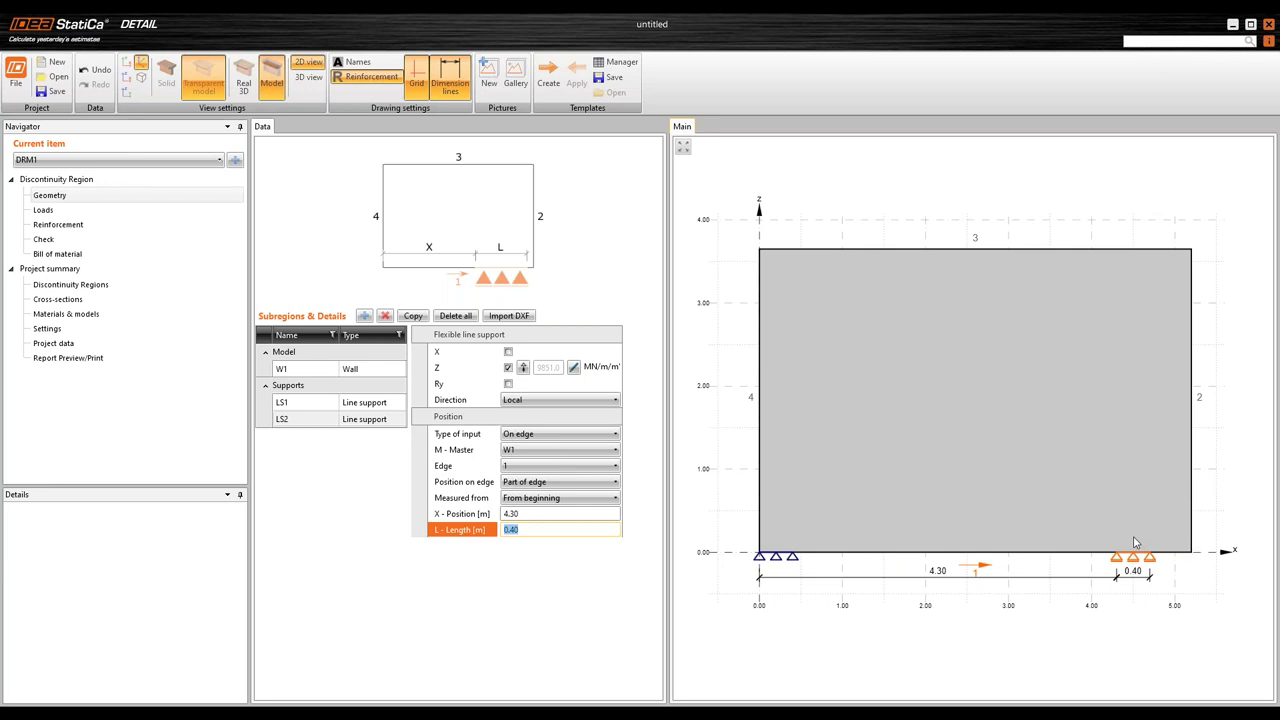
# Add a self weight load impulse to the permanent load case LC1
pyautogui.click(45, 210)
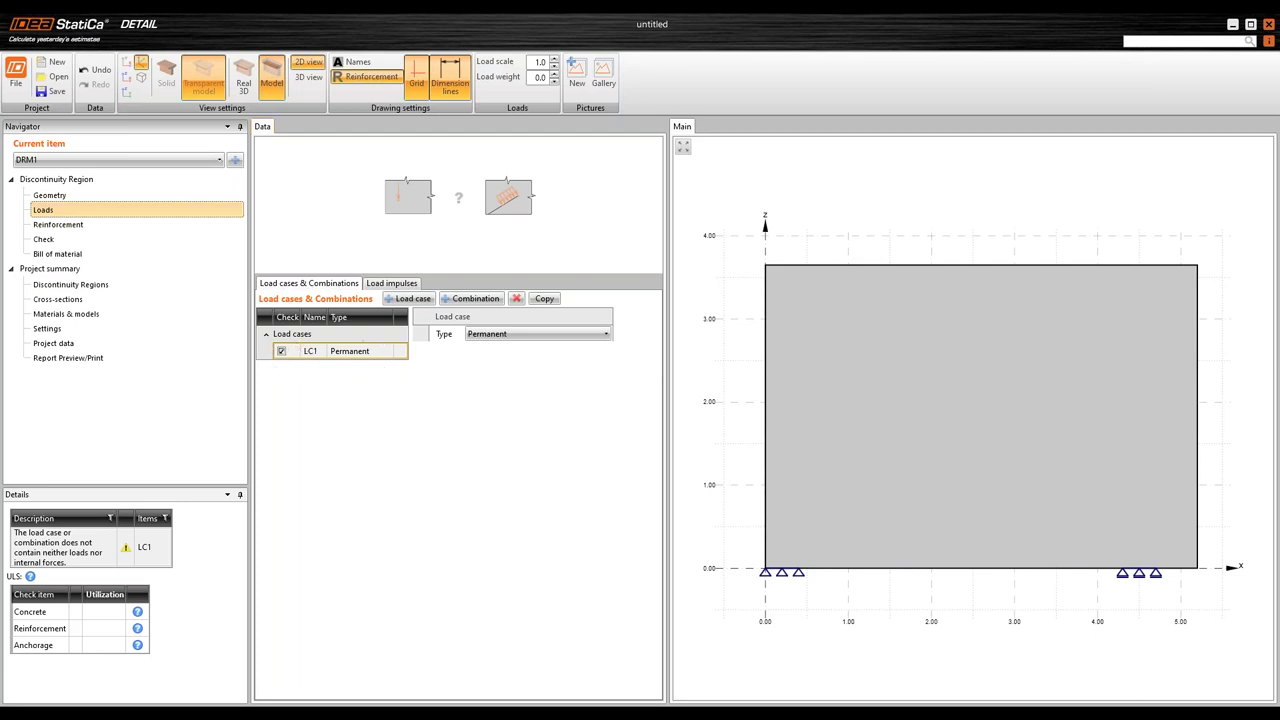
pyautogui.click(393, 285)
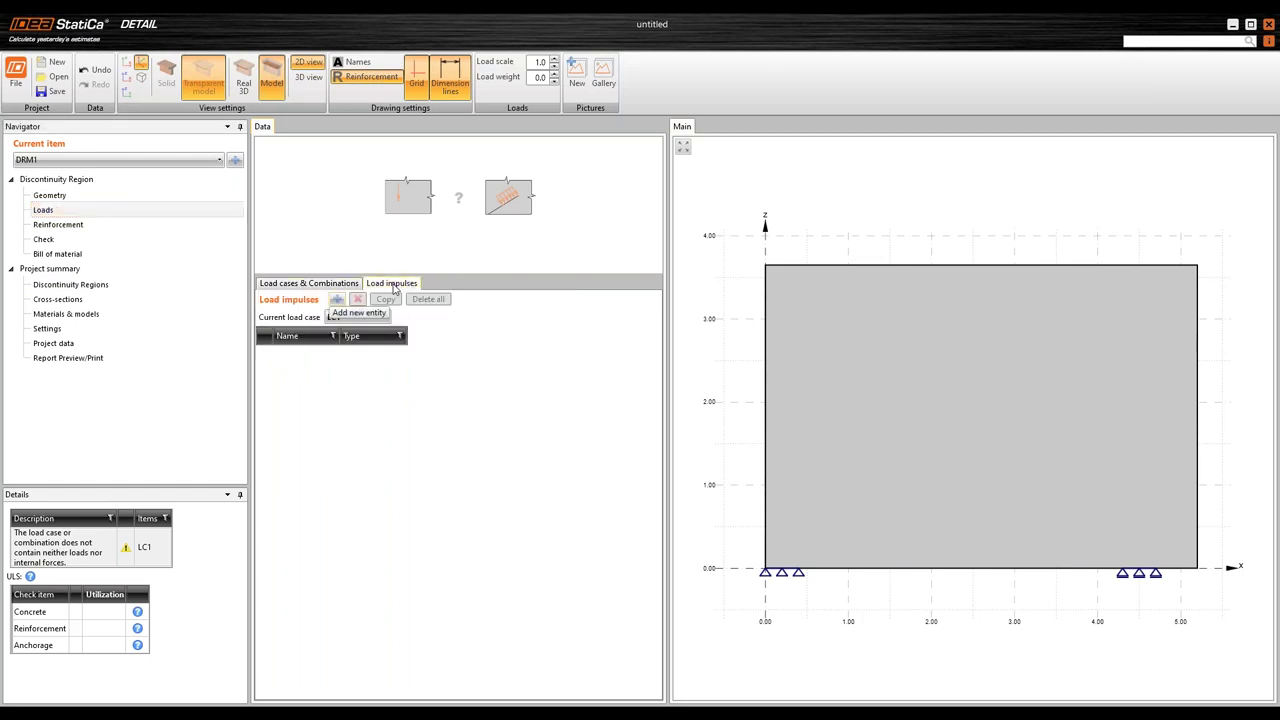
pyautogui.click(337, 300)
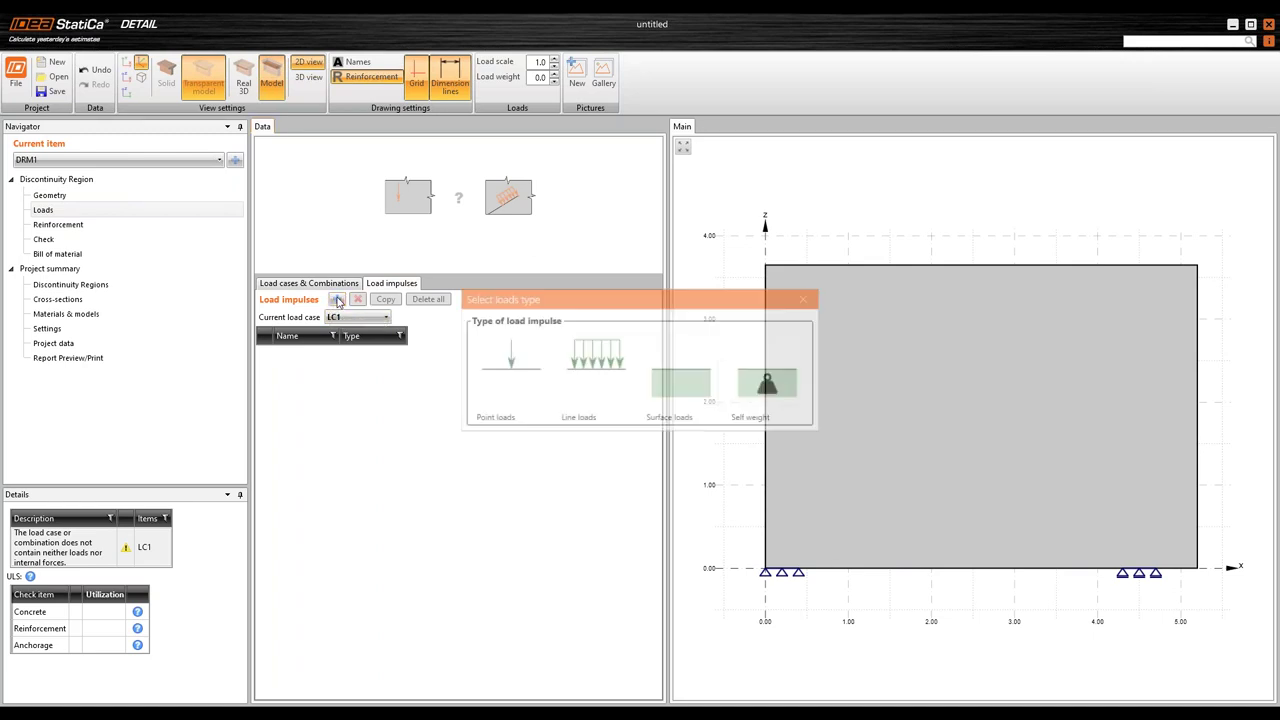
pyautogui.click(788, 376)
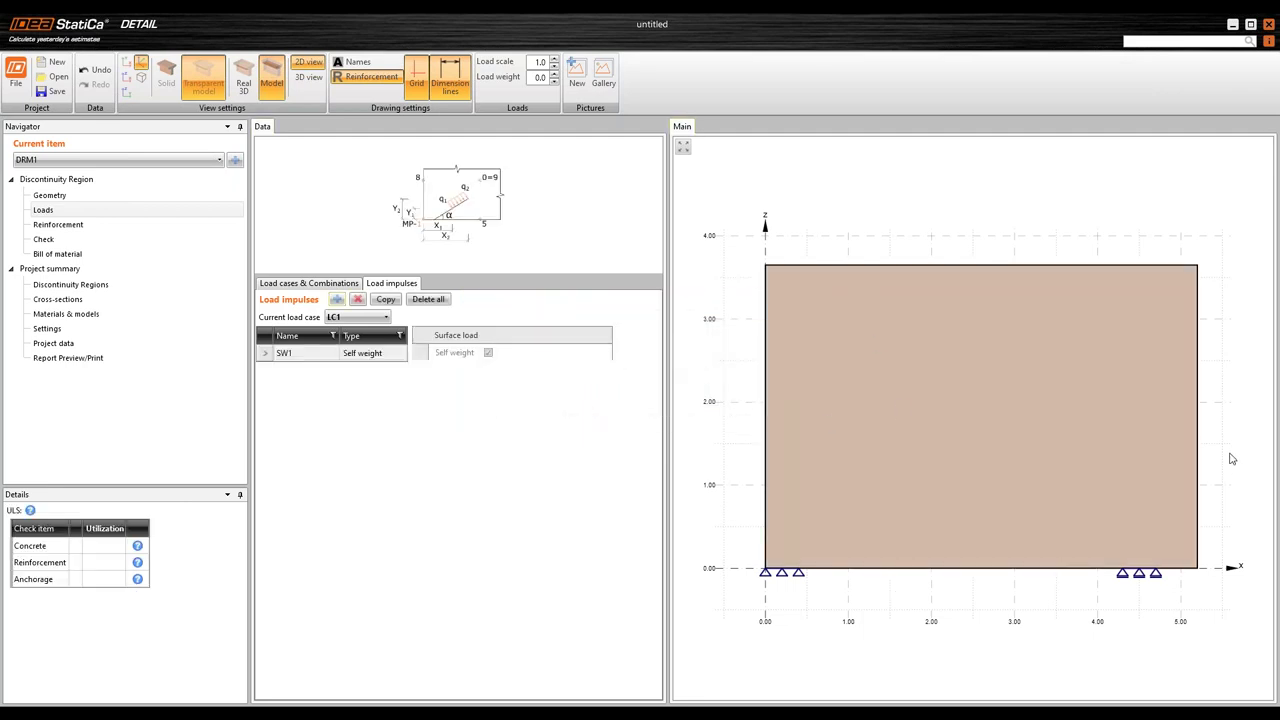
# Add a line load of -300 kN/m in LC1 over the whole length of the wall's upper edge
pyautogui.click(336, 301)
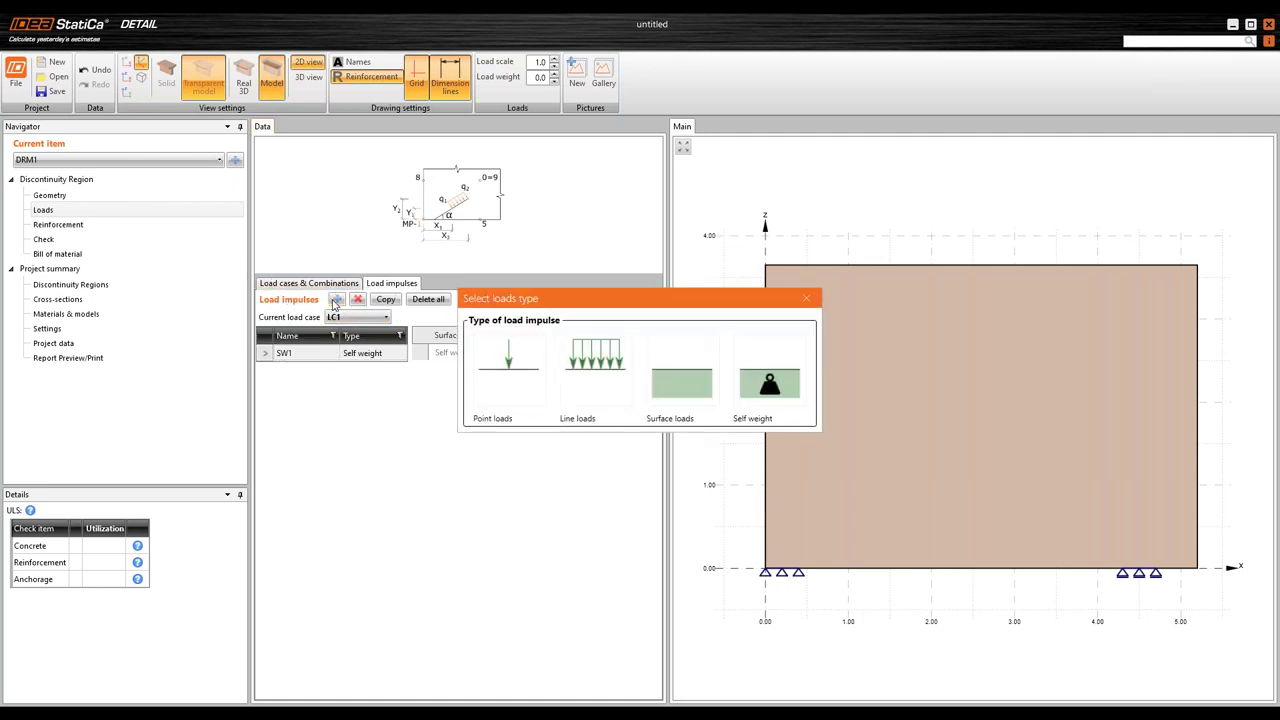
pyautogui.click(604, 386)
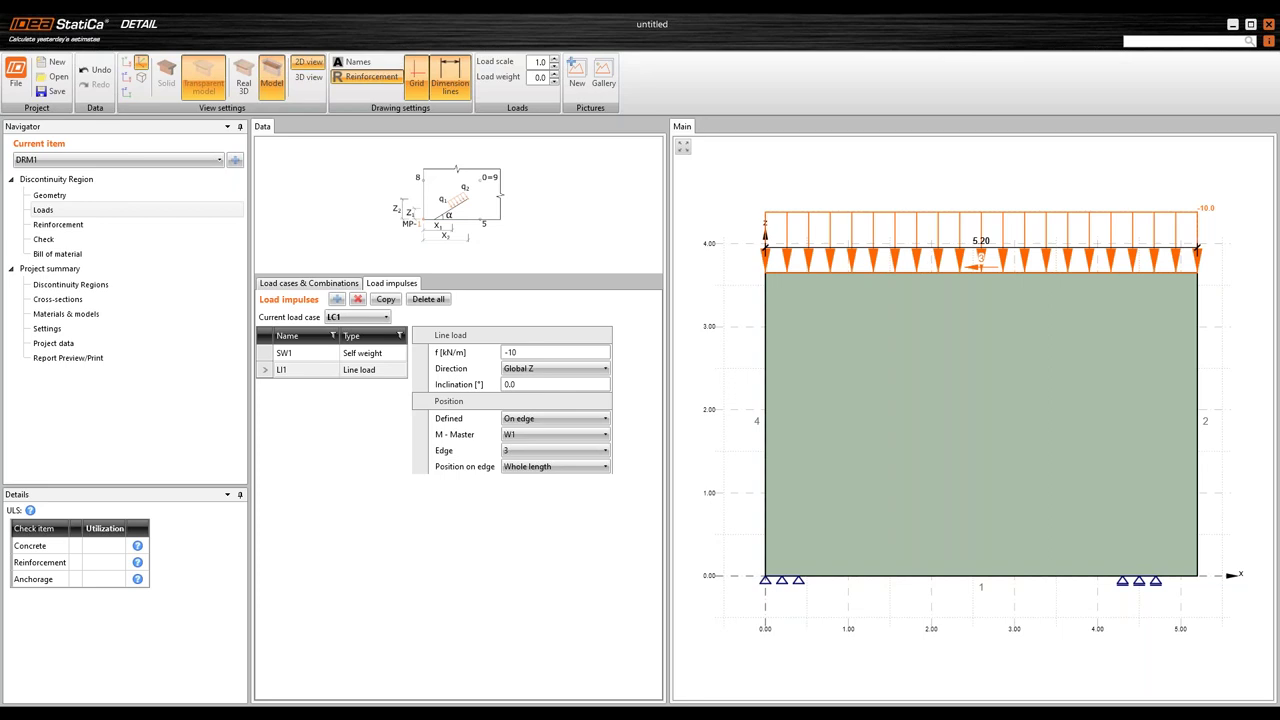
pyautogui.click(522, 352)
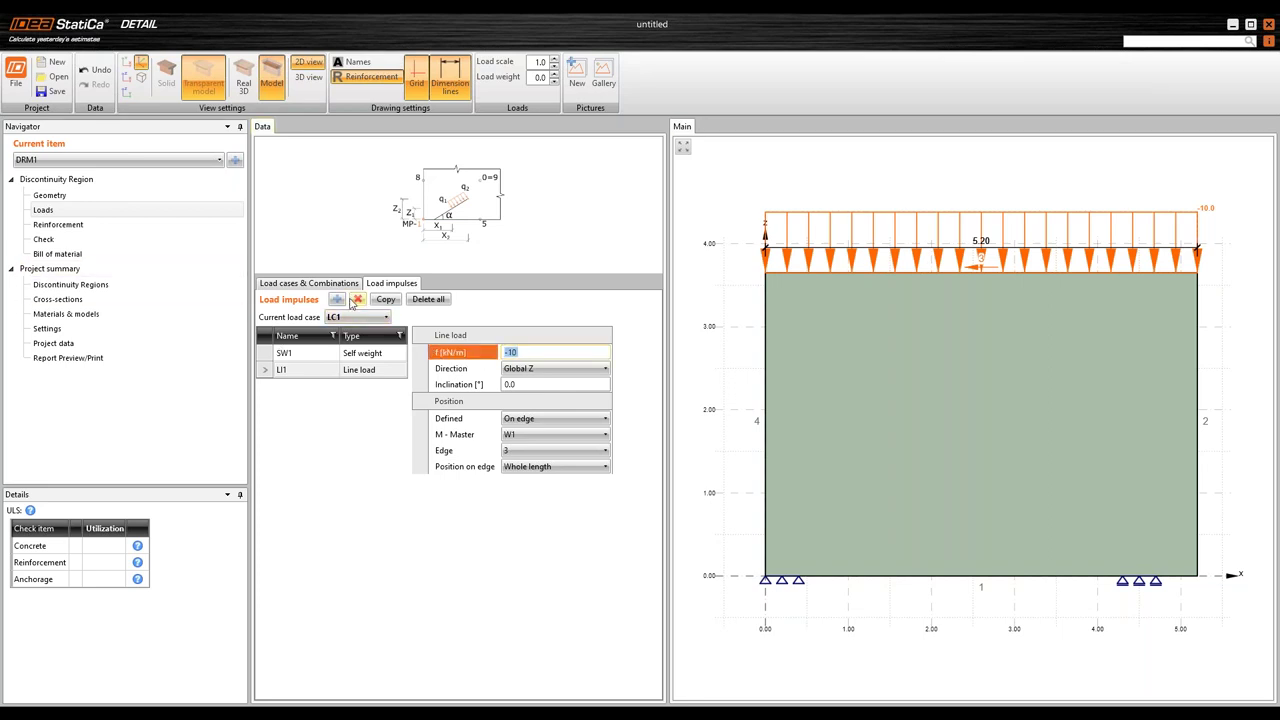
pyautogui.write('-')
pyautogui.press('Tab')
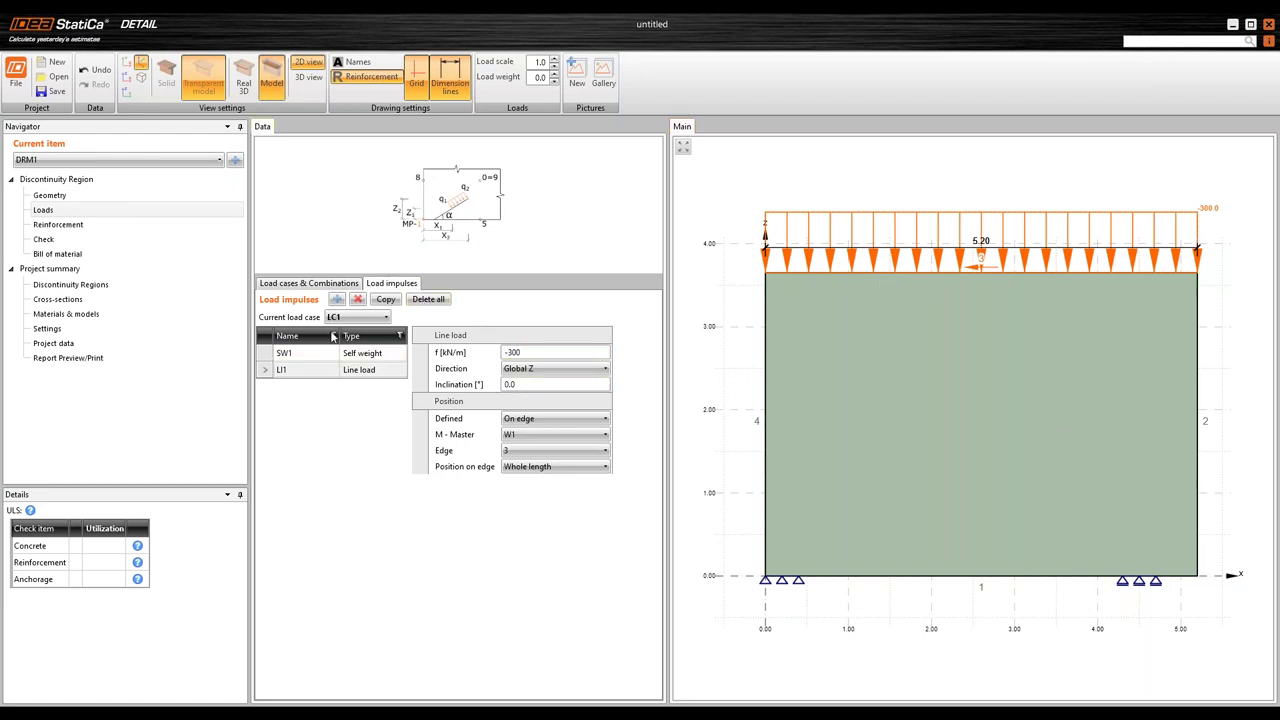
# Add a second line load to load case LC1 on the wall's upper edge and set it to -650 kN/m
pyautogui.click(337, 299)
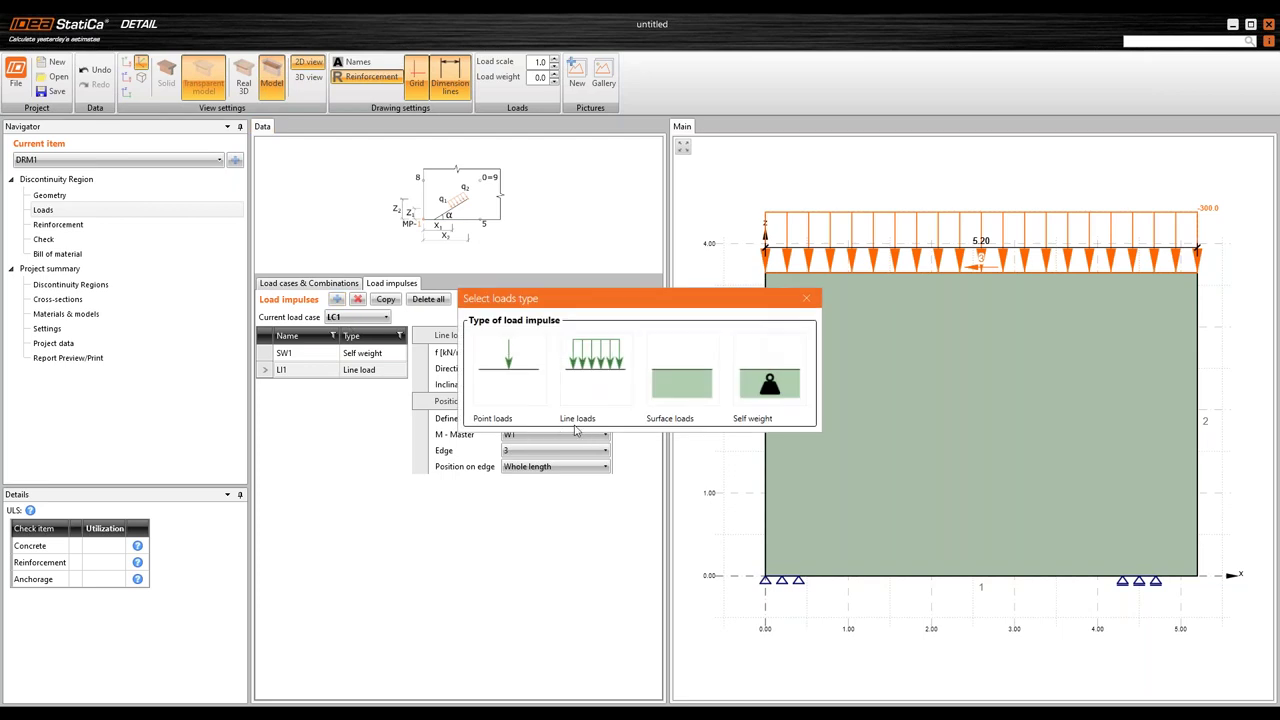
pyautogui.click(596, 373)
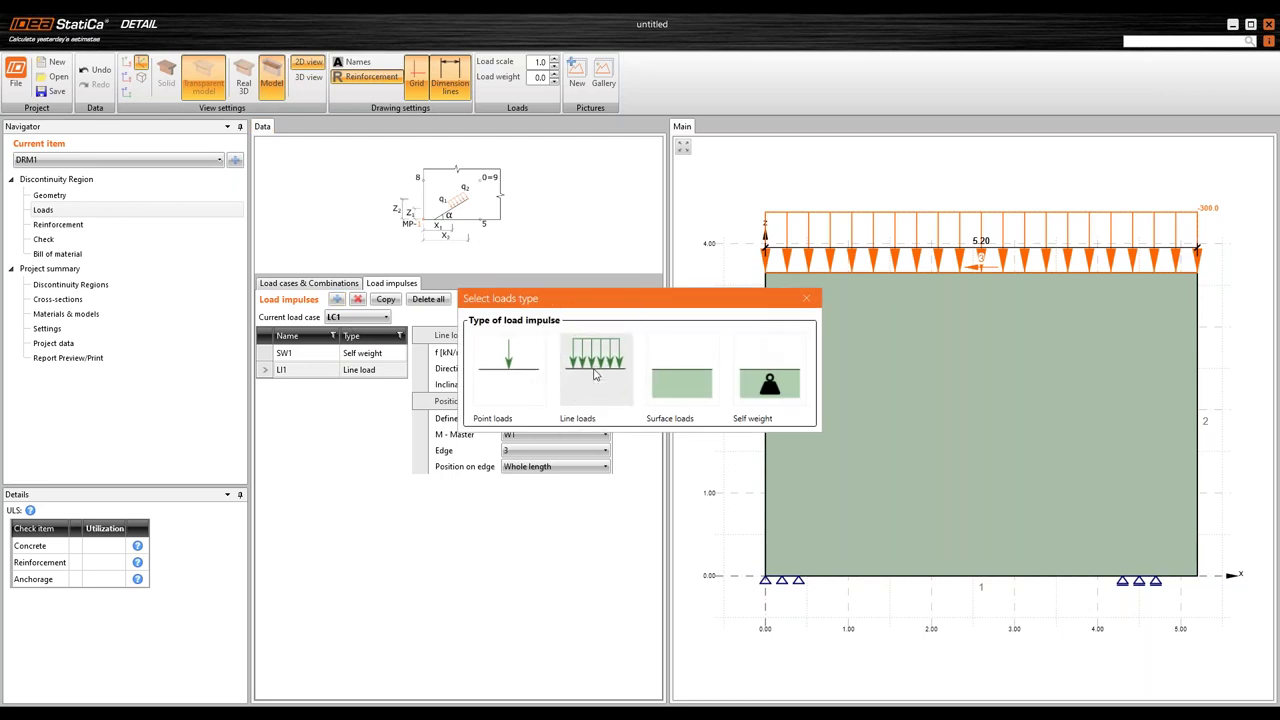
pyautogui.scroll(3, 1165, 277)
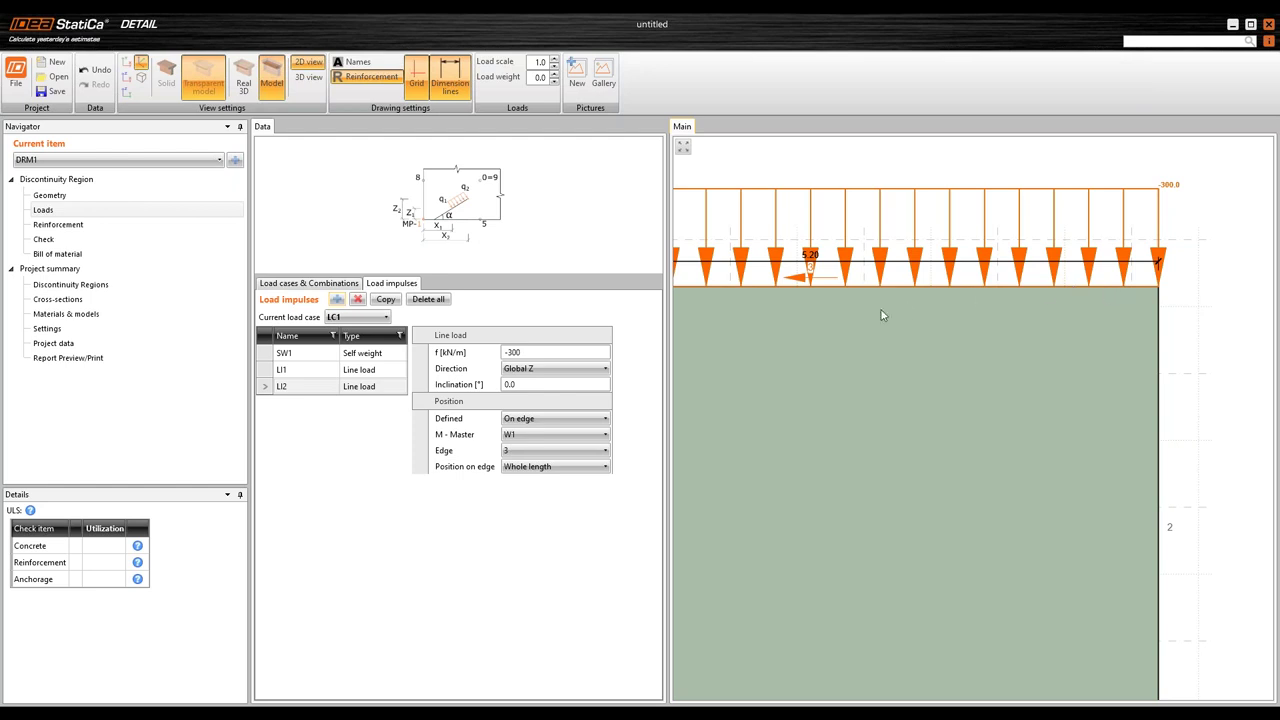
pyautogui.scroll(-2, 980, 300)
pyautogui.scroll(-2, 1040, 296)
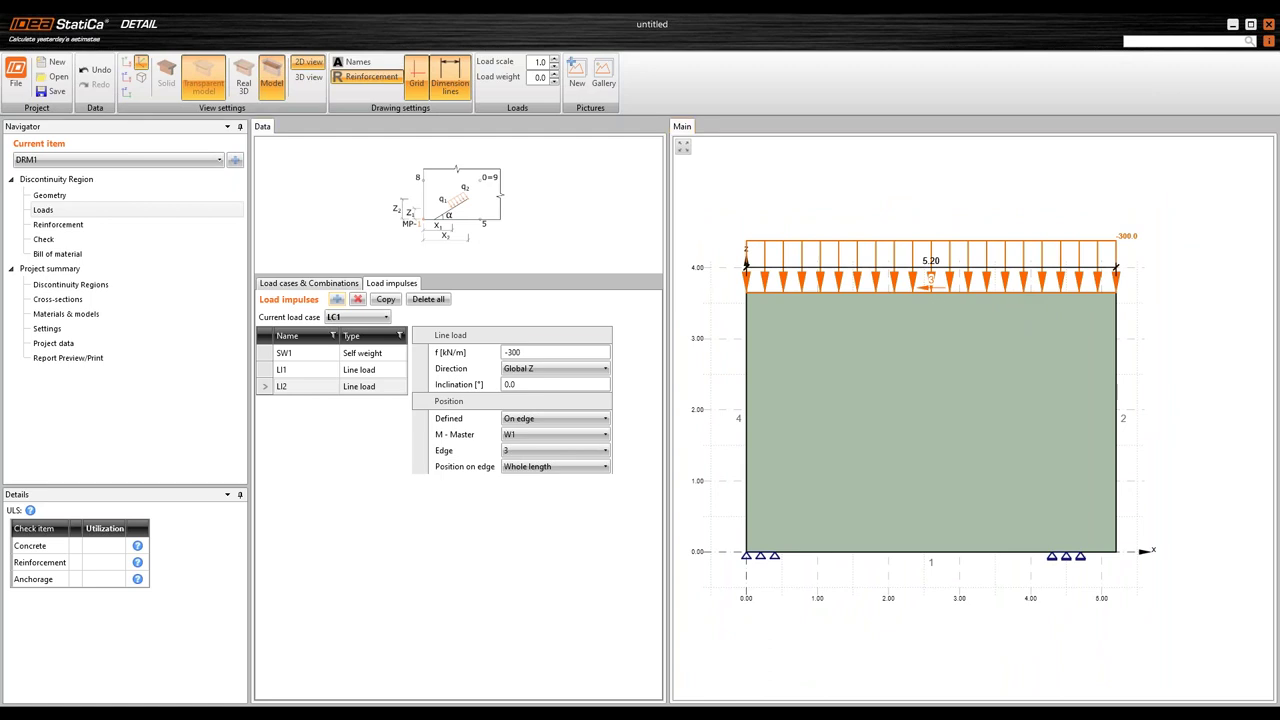
pyautogui.moveTo(500, 352); pyautogui.dragTo(462, 352)
pyautogui.click(487, 352)
pyautogui.click(422, 347)
pyautogui.write('-6')
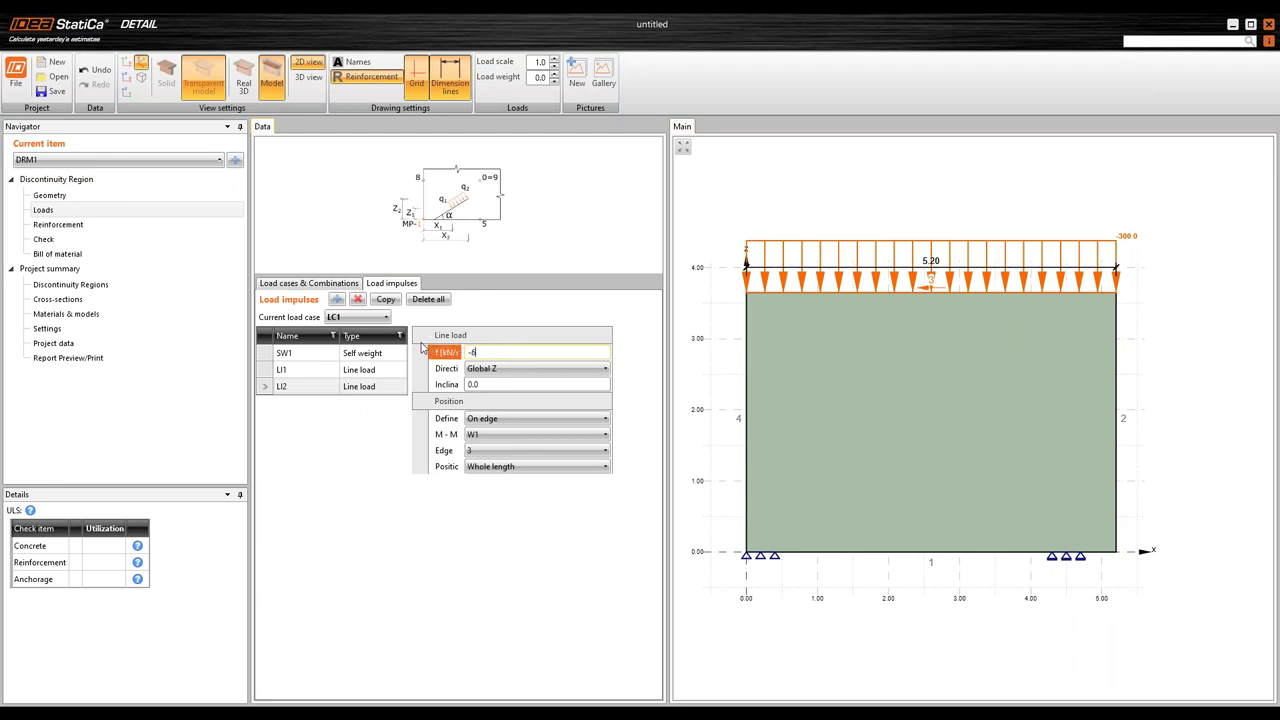
pyautogui.write('50')
pyautogui.press('Return')
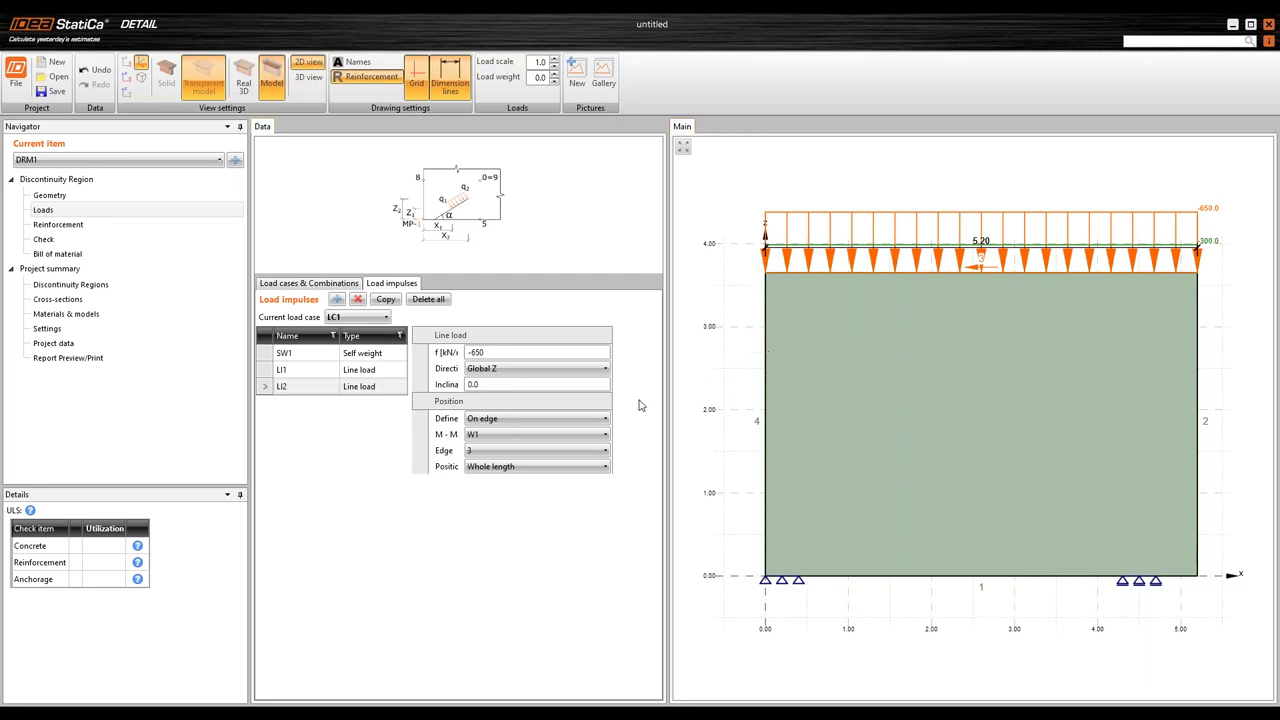
# Limit the -650 kN/m line load to part of the edge, 0.05 m from the beginning and 0.4 m long
pyautogui.click(508, 467)
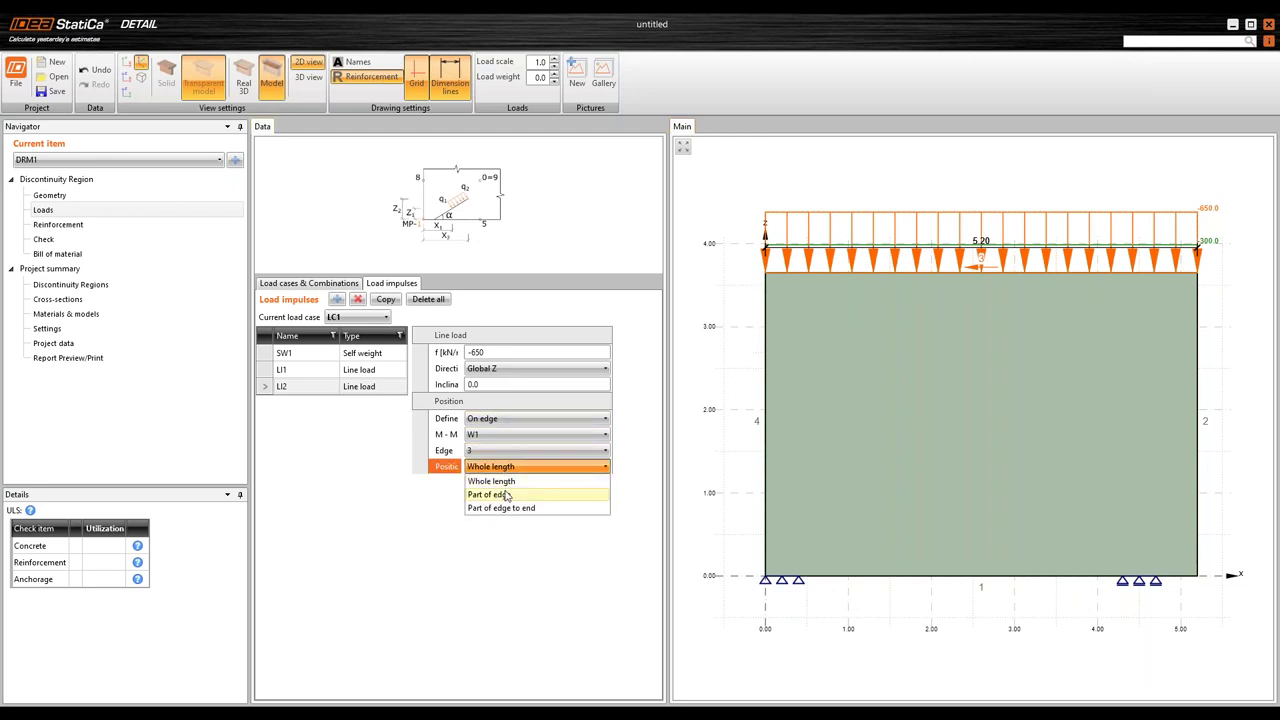
pyautogui.click(495, 490)
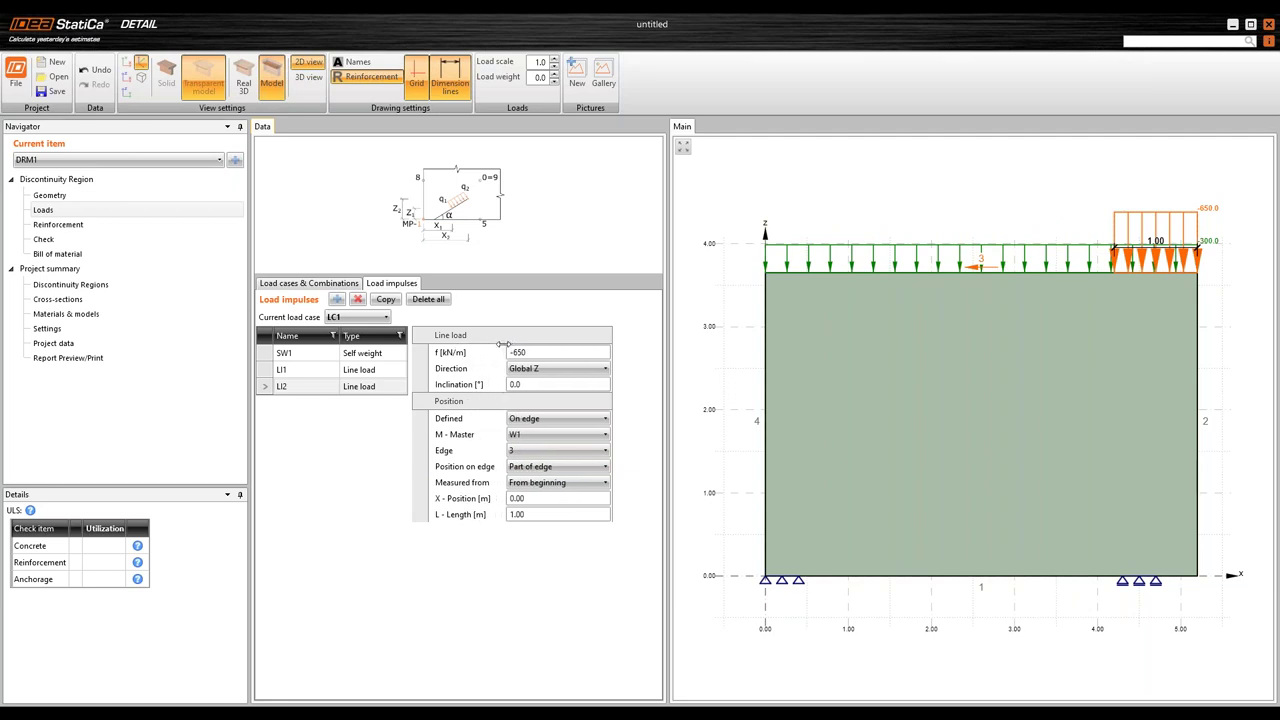
pyautogui.click(539, 497)
pyautogui.scroll(3, 1201, 274)
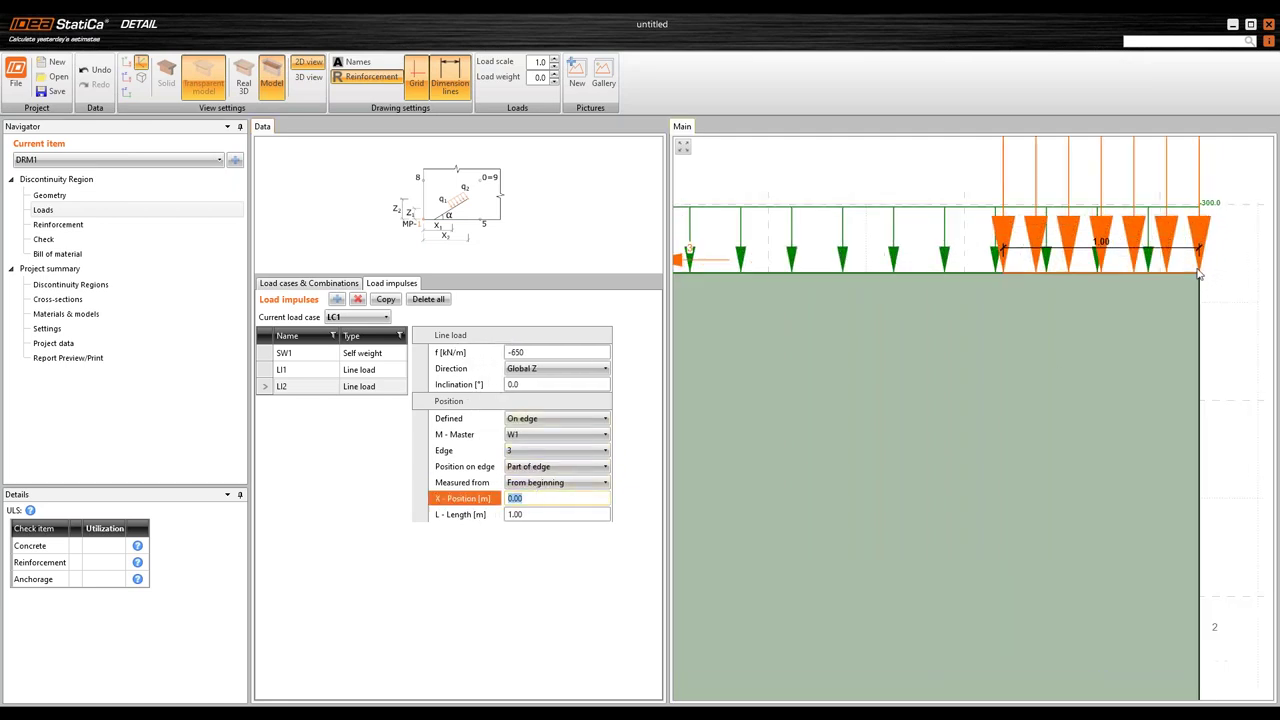
pyautogui.scroll(2, 1201, 274)
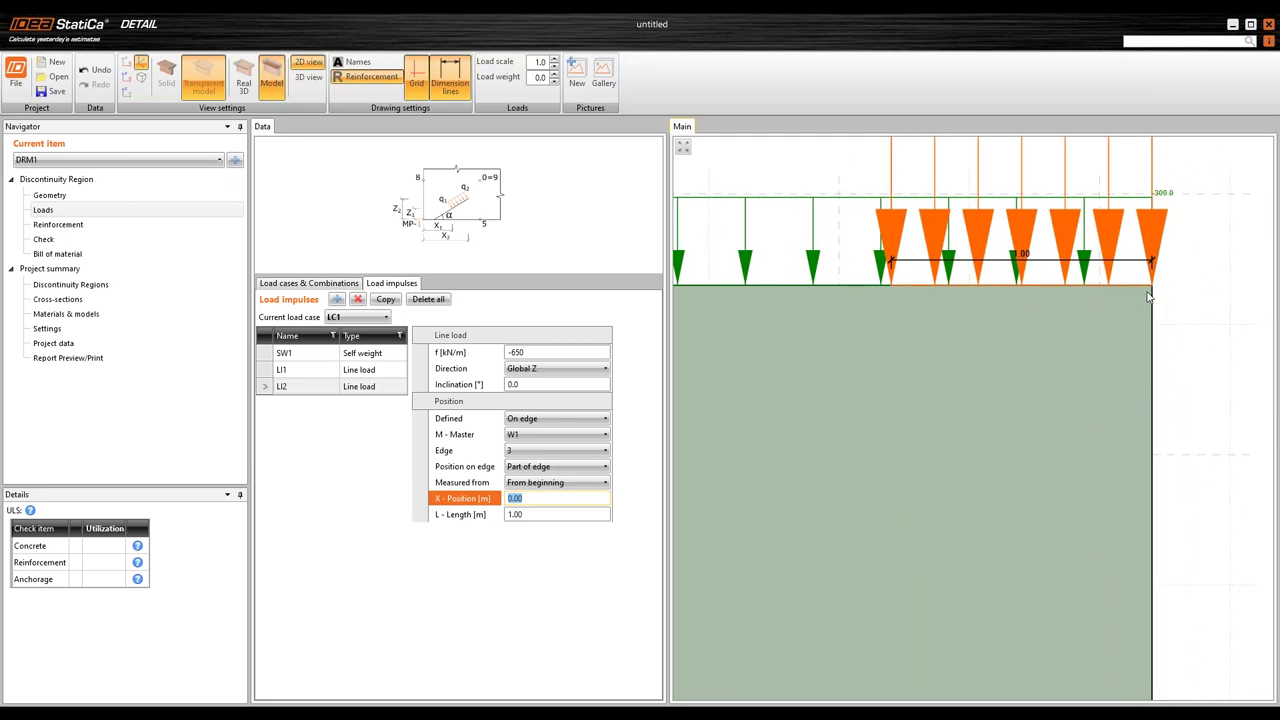
pyautogui.write('0.05')
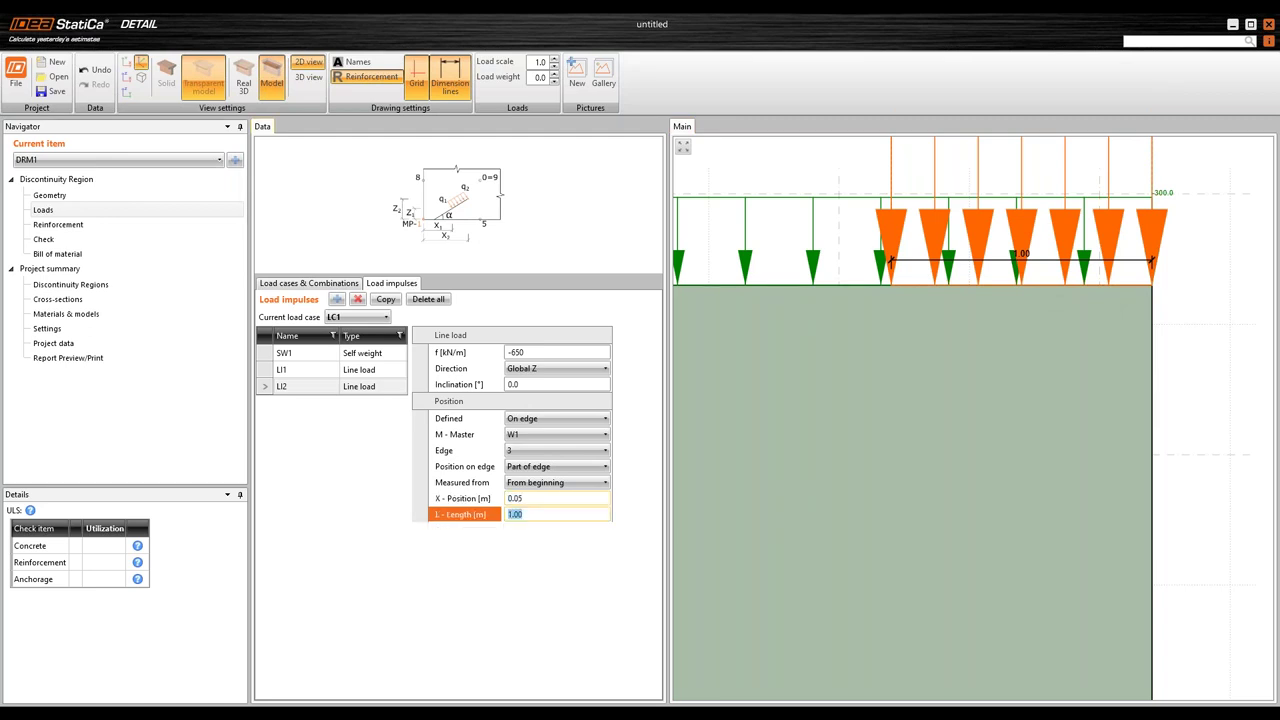
pyautogui.press('Return')
pyautogui.scroll(3, 1178, 290)
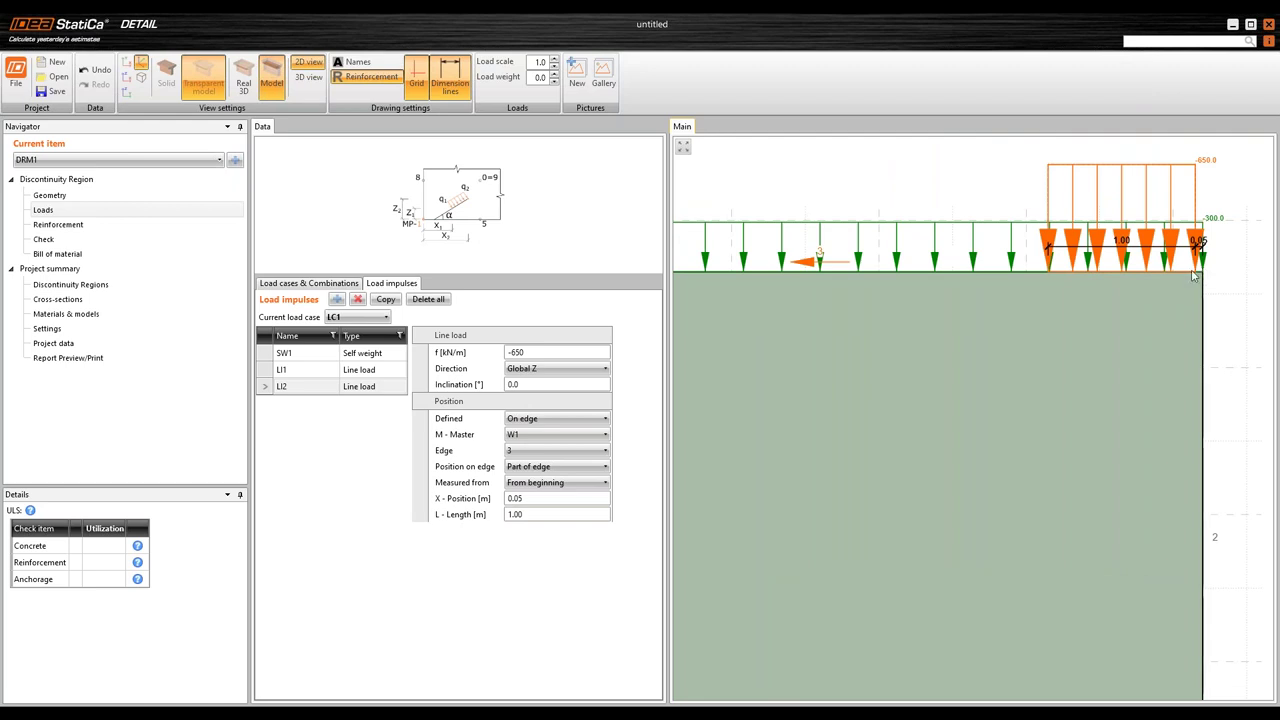
pyautogui.click(535, 514)
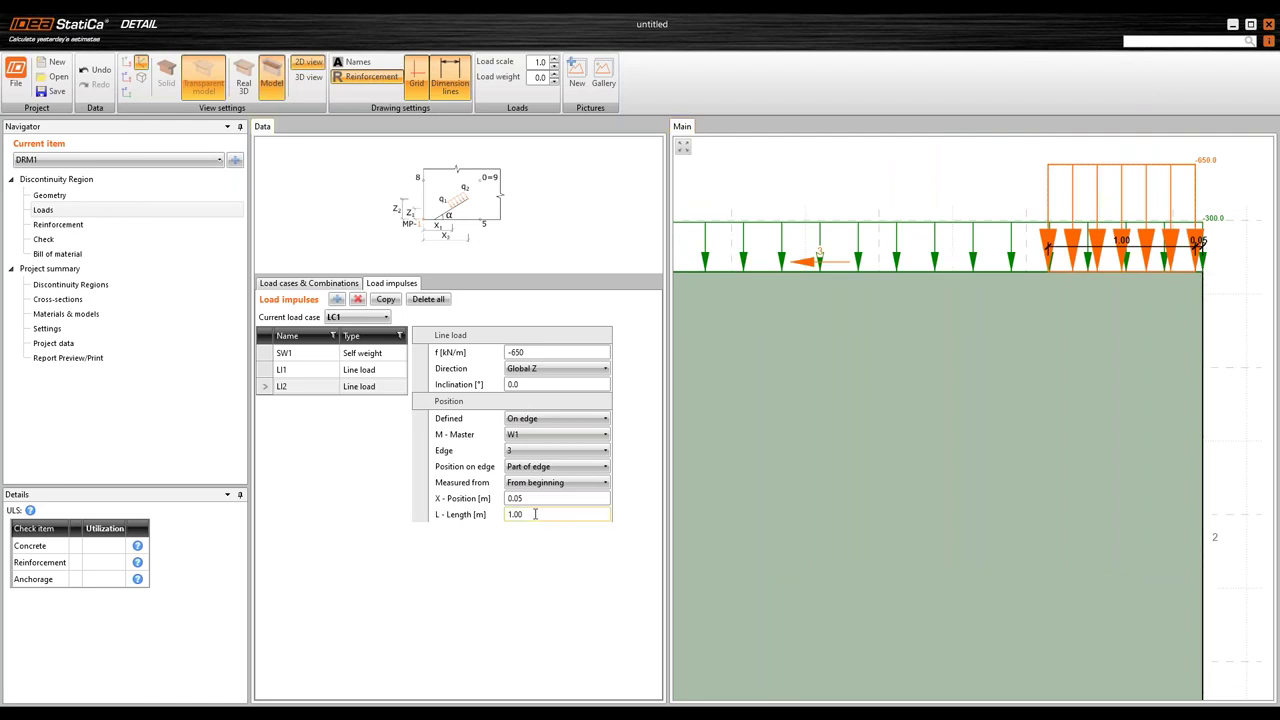
pyautogui.write('0.4')
pyautogui.press('Tab')
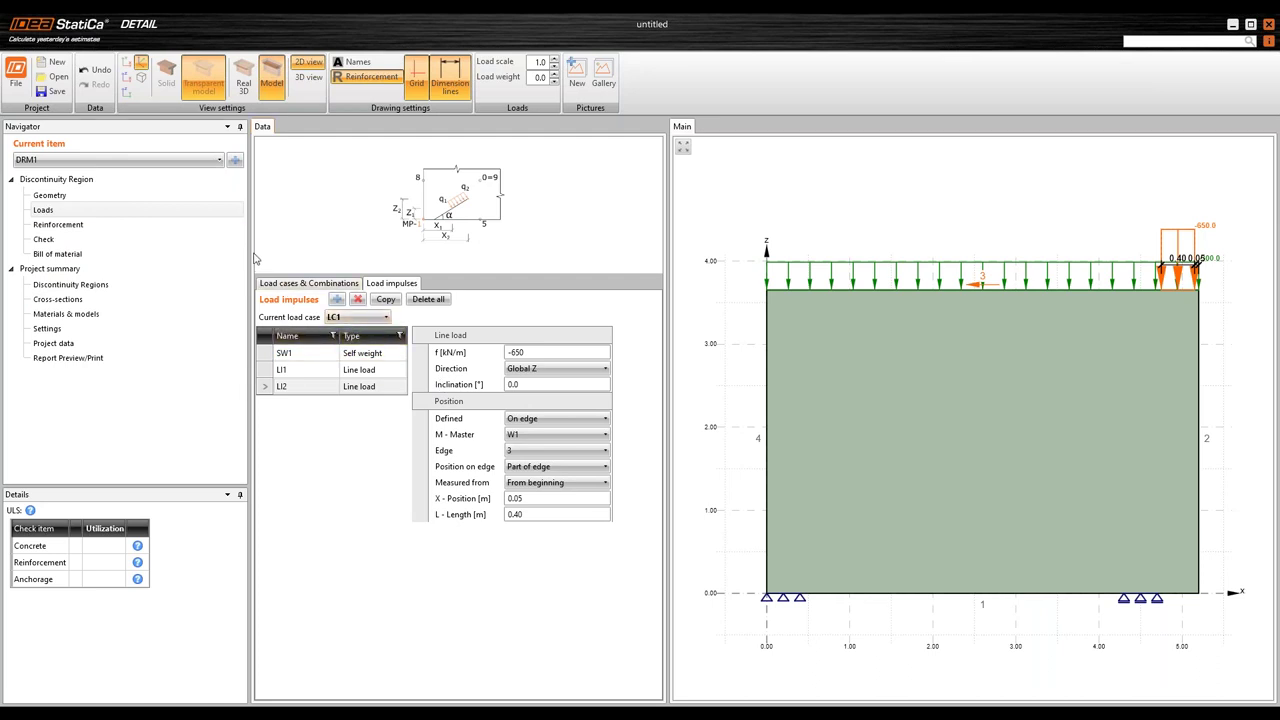
# Add a second load case and set its type to Variable
pyautogui.click(327, 284)
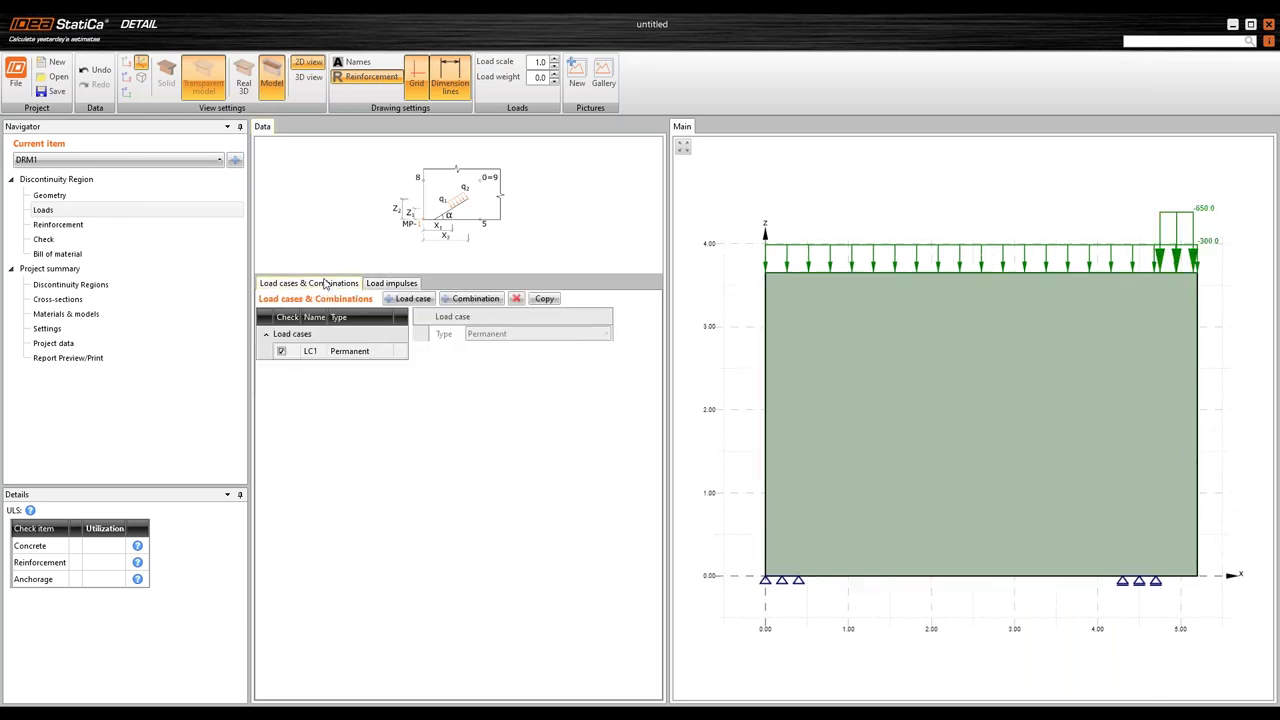
pyautogui.click(412, 299)
pyautogui.click(357, 368)
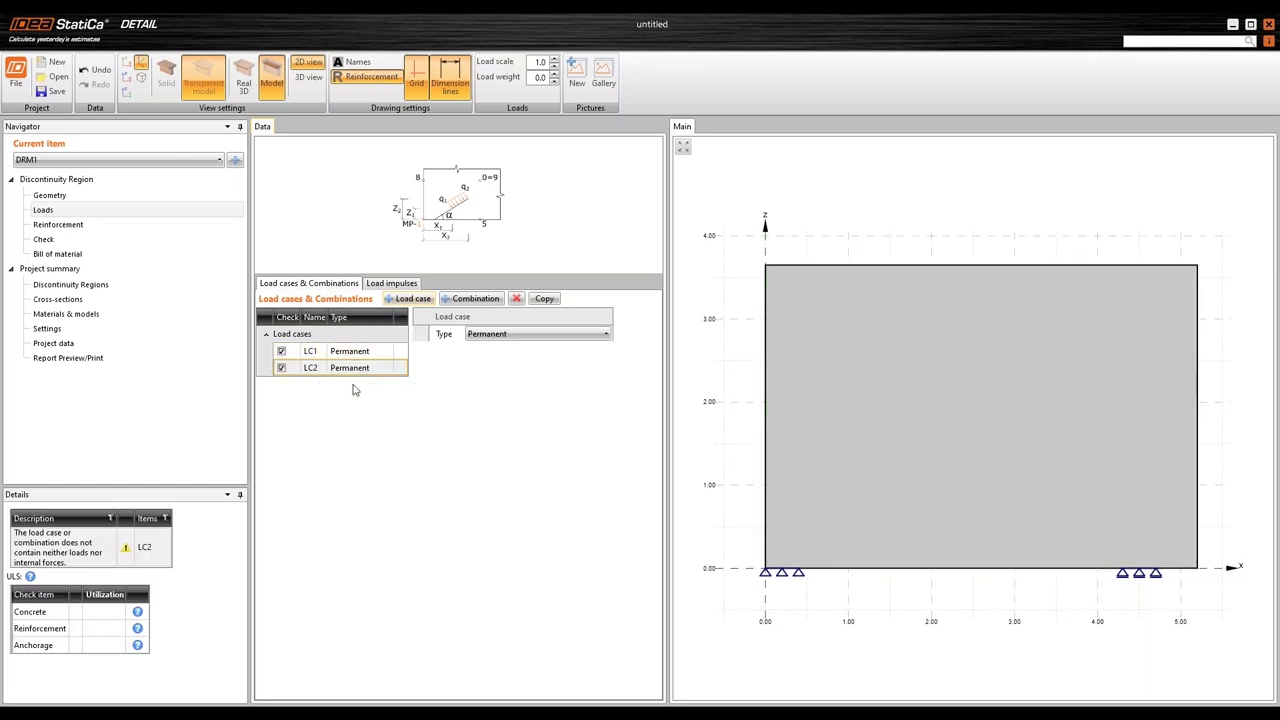
pyautogui.click(527, 336)
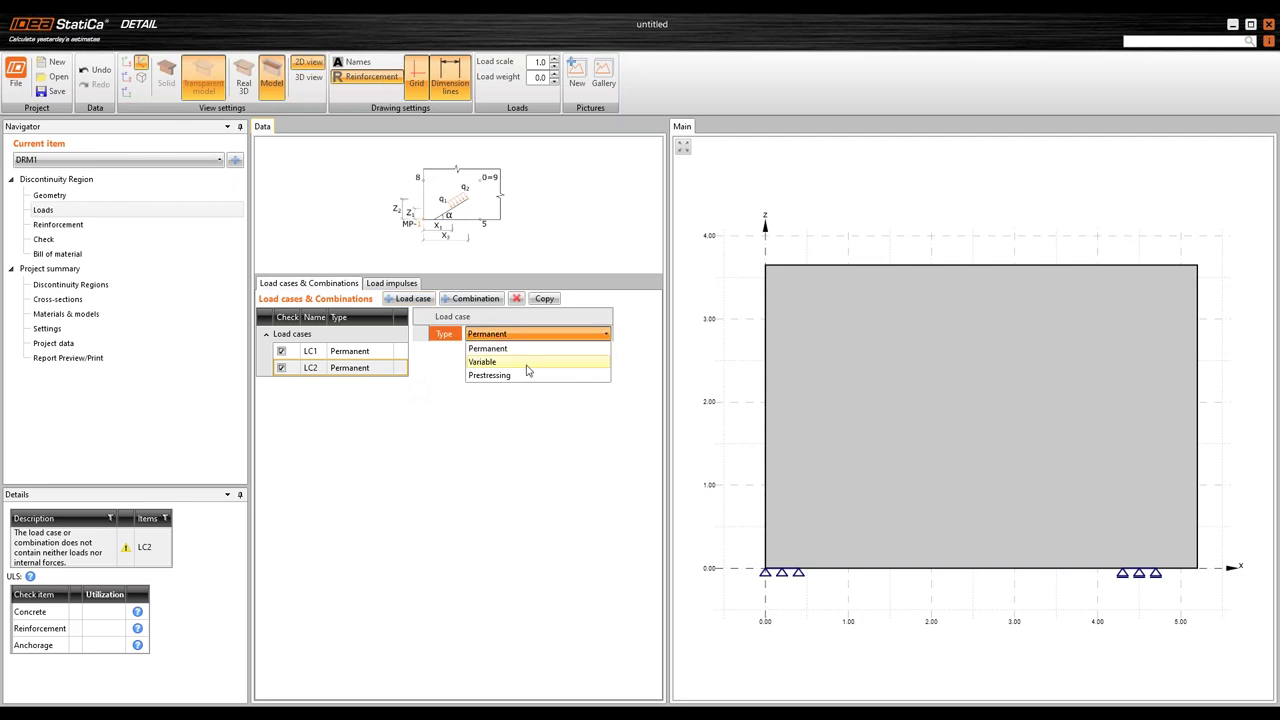
pyautogui.click(528, 362)
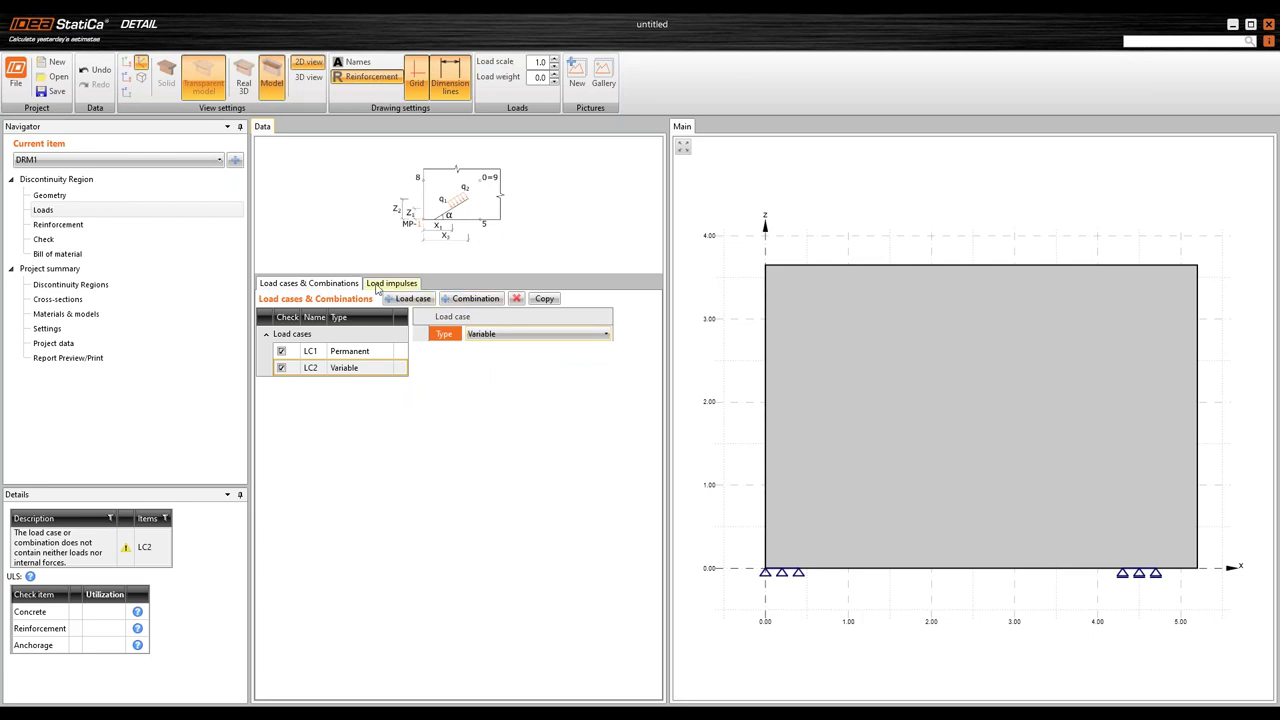
# Add a line load of -250 kN/m to the variable load case LC2 over the whole length of edge 3
pyautogui.click(392, 286)
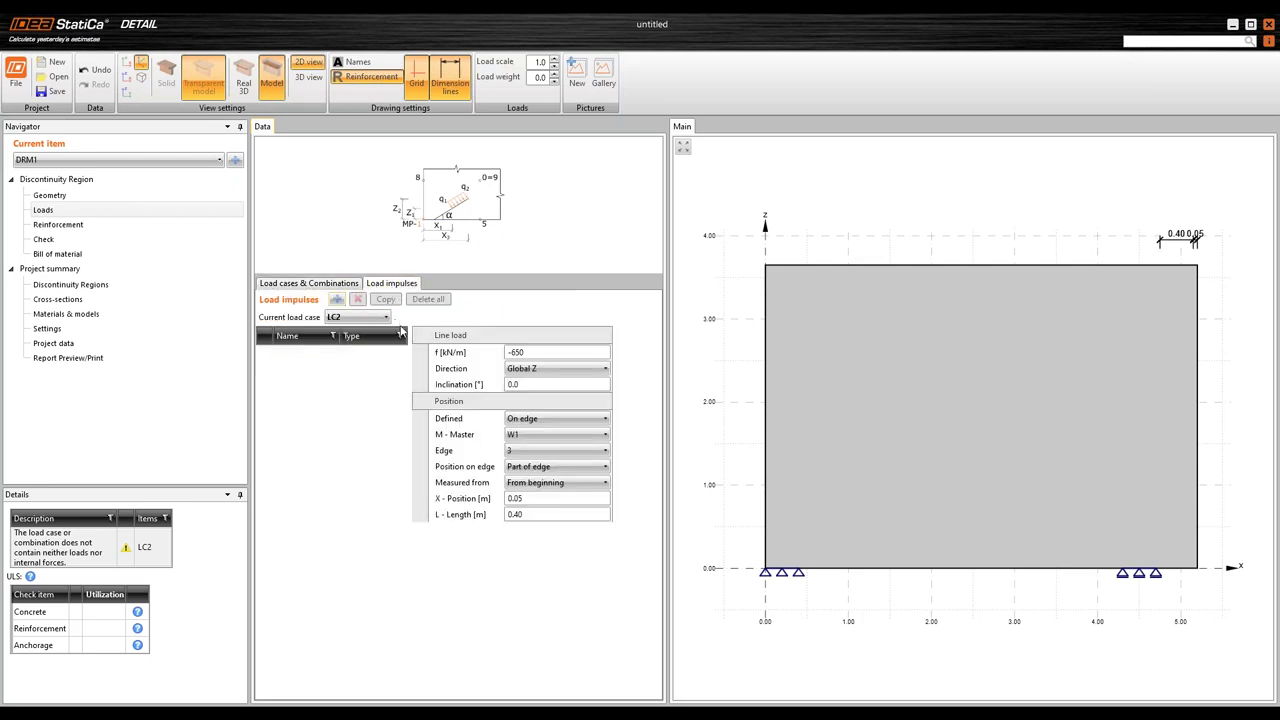
pyautogui.click(338, 300)
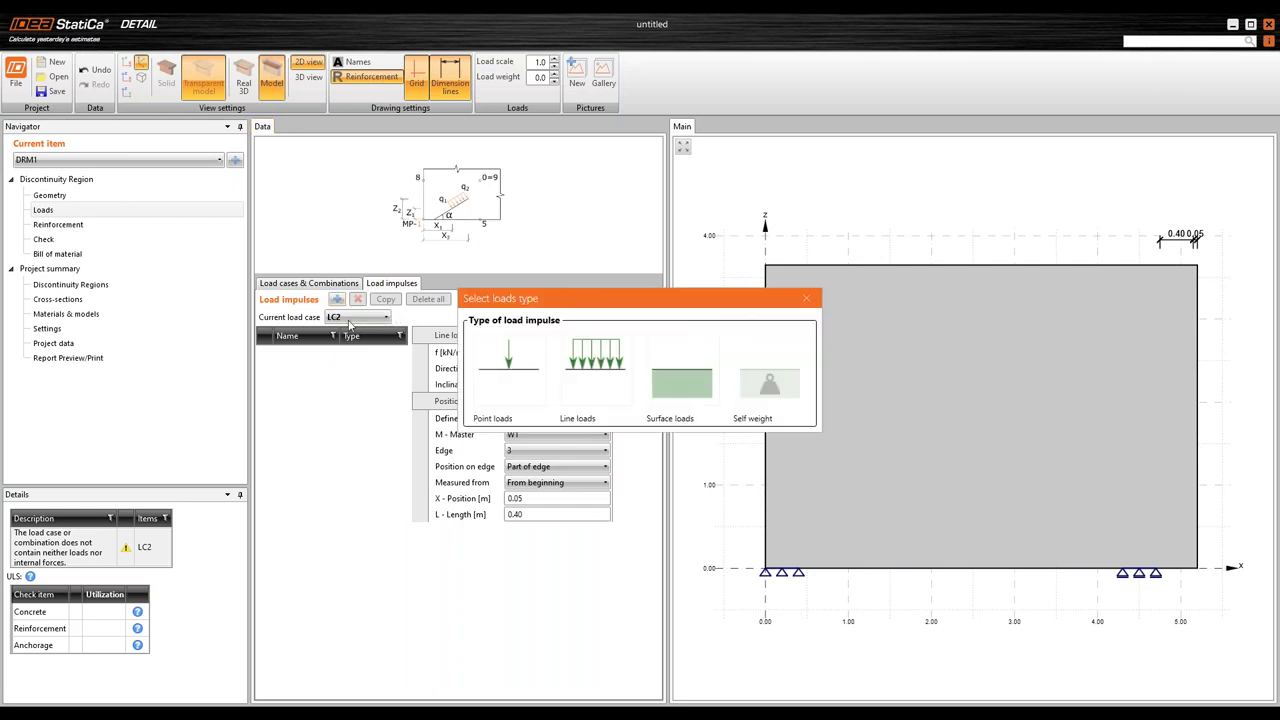
pyautogui.click(591, 383)
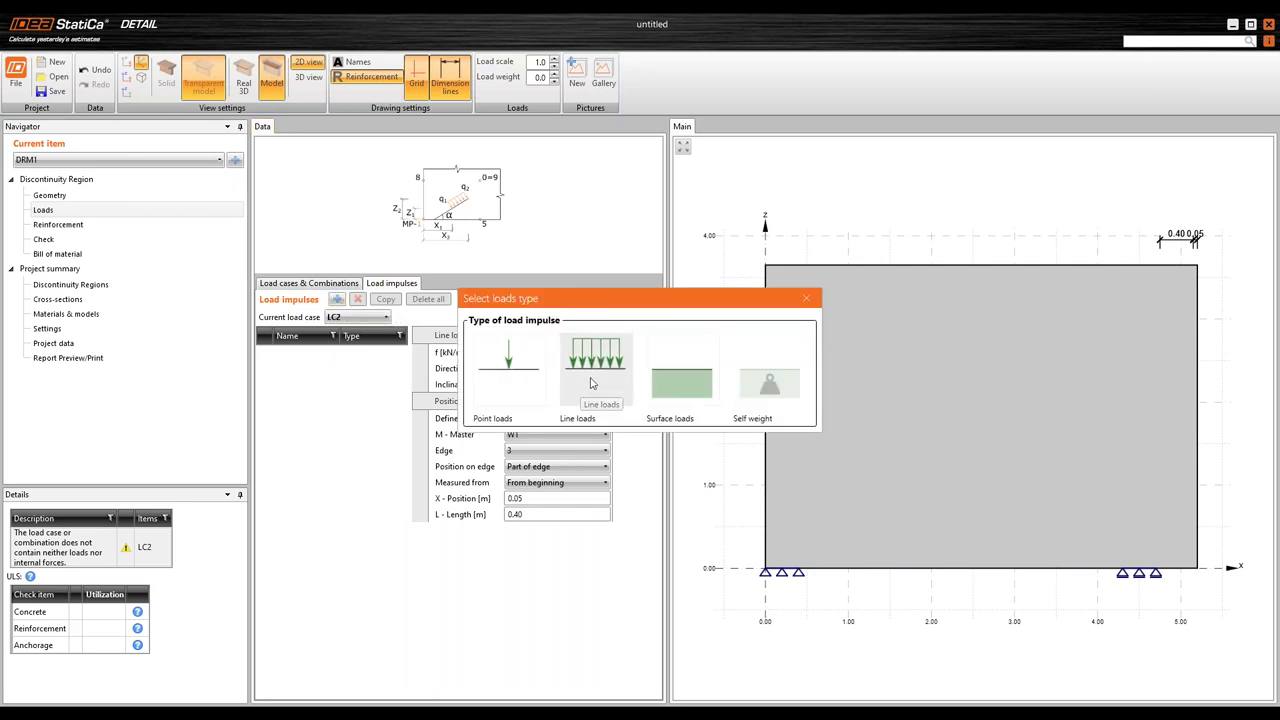
pyautogui.click(437, 355)
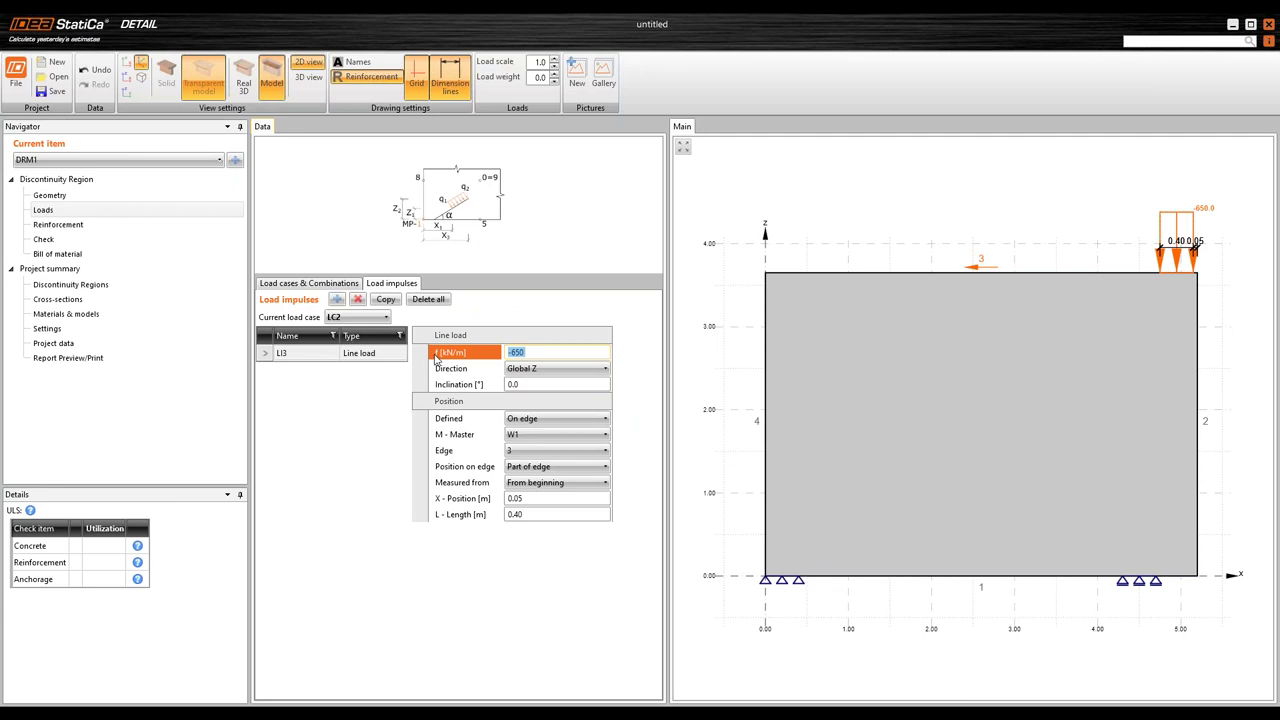
pyautogui.click(827, 445)
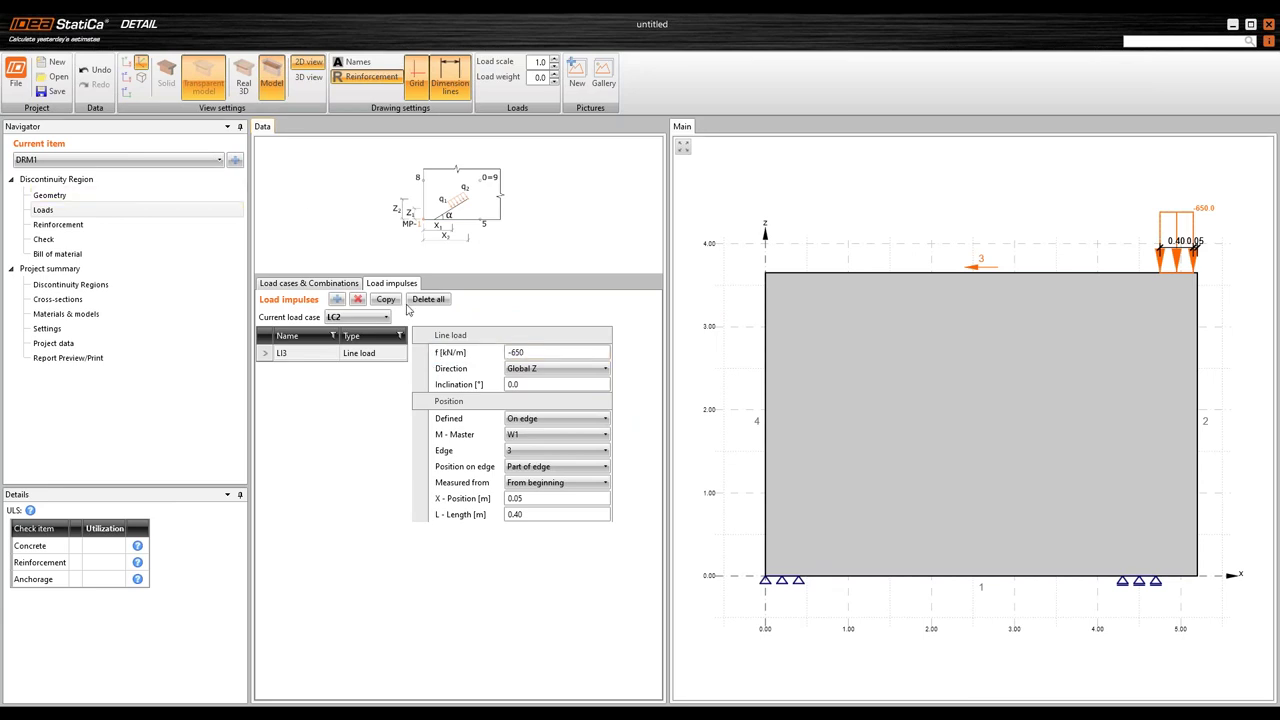
pyautogui.click(505, 354)
pyautogui.write('-250')
pyautogui.press('Tab')
pyautogui.click(572, 470)
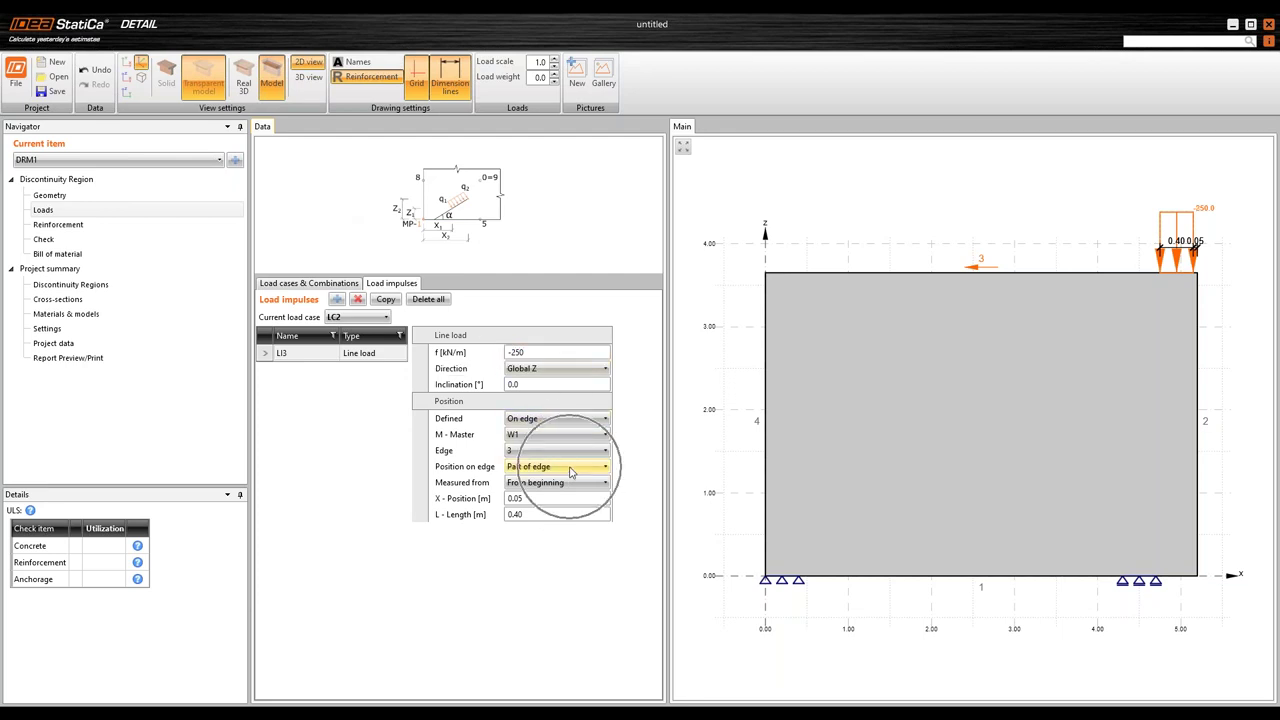
pyautogui.click(547, 470)
pyautogui.click(549, 481)
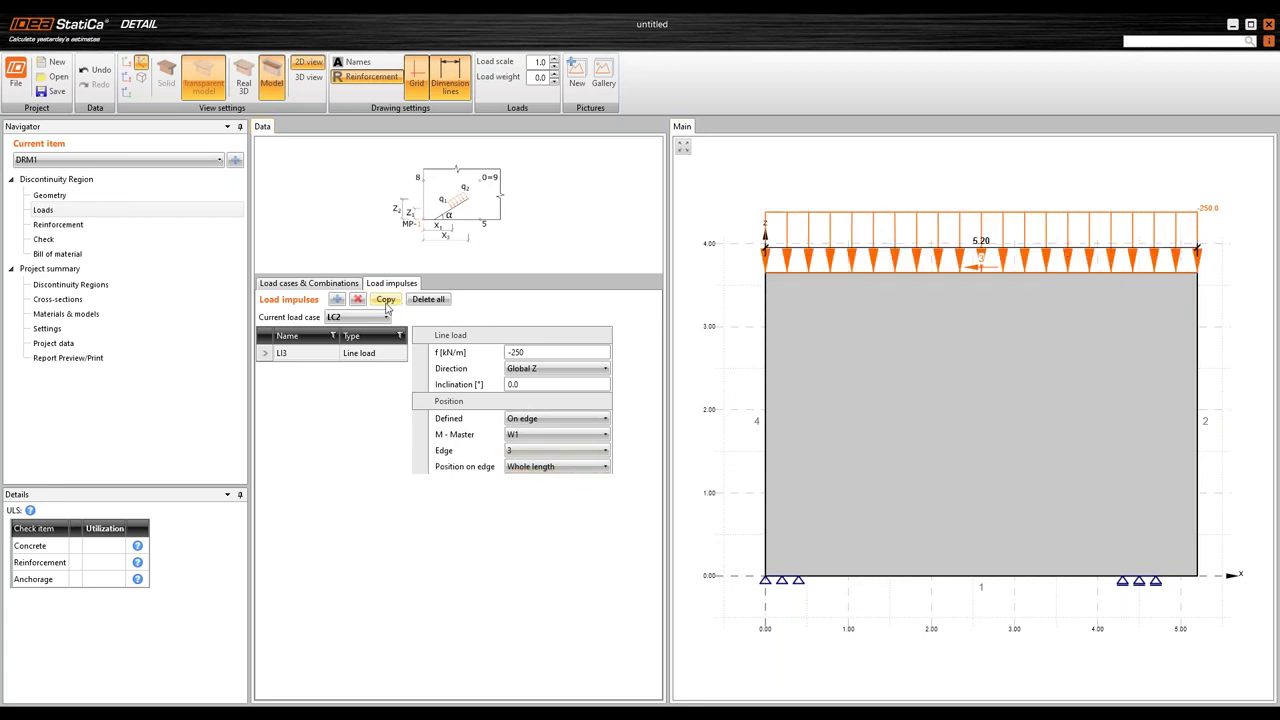
# Copy the LC2 line load, limit the copy to part of the edge and set it to -550 kN/m
pyautogui.click(385, 299)
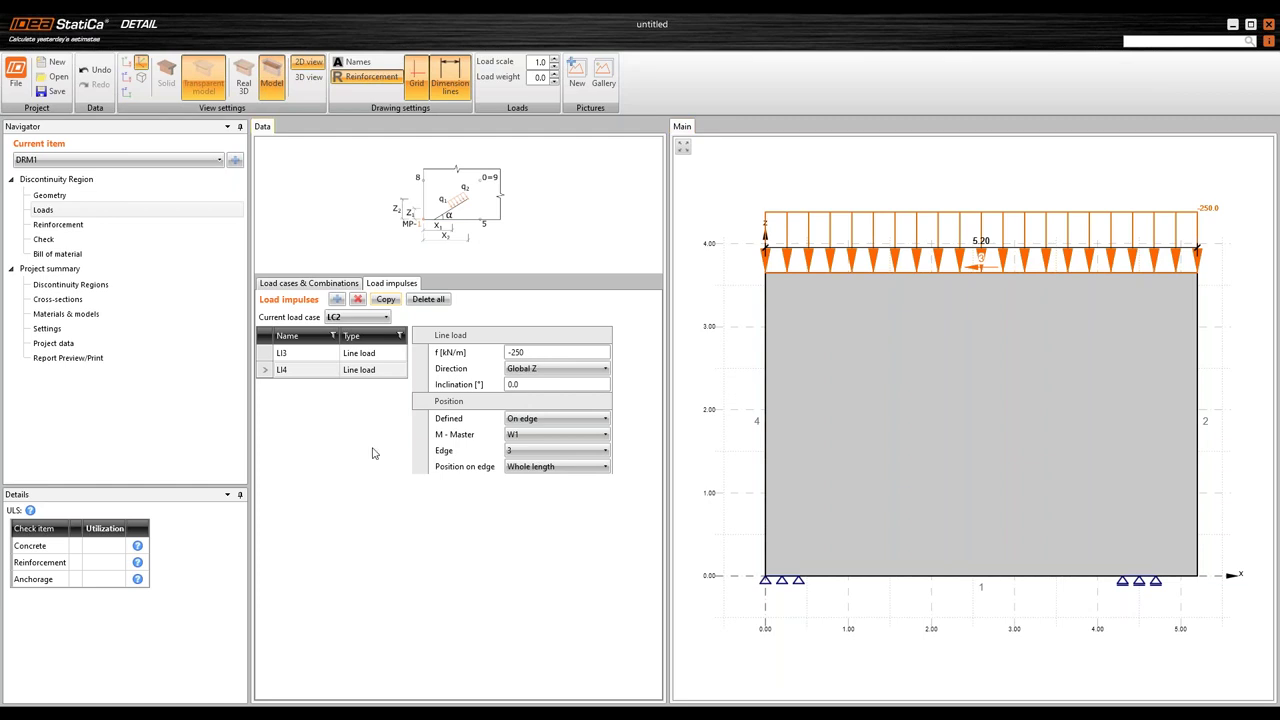
pyautogui.click(540, 467)
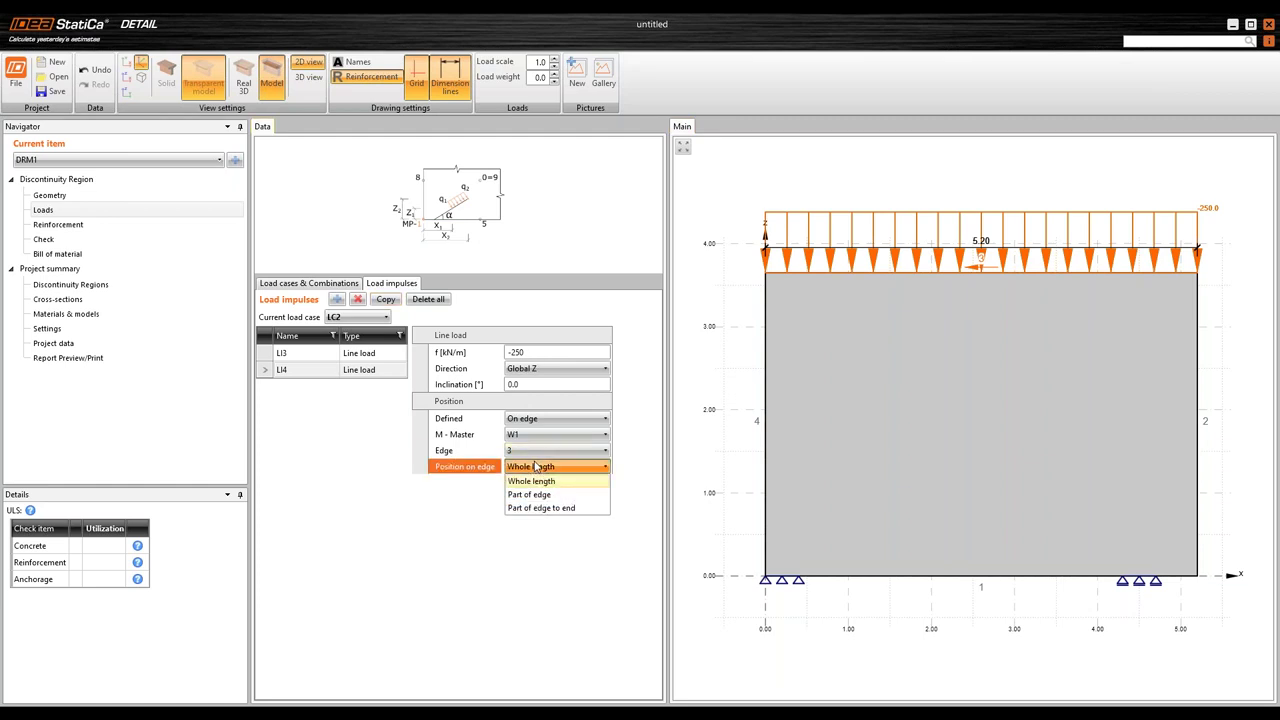
pyautogui.click(540, 495)
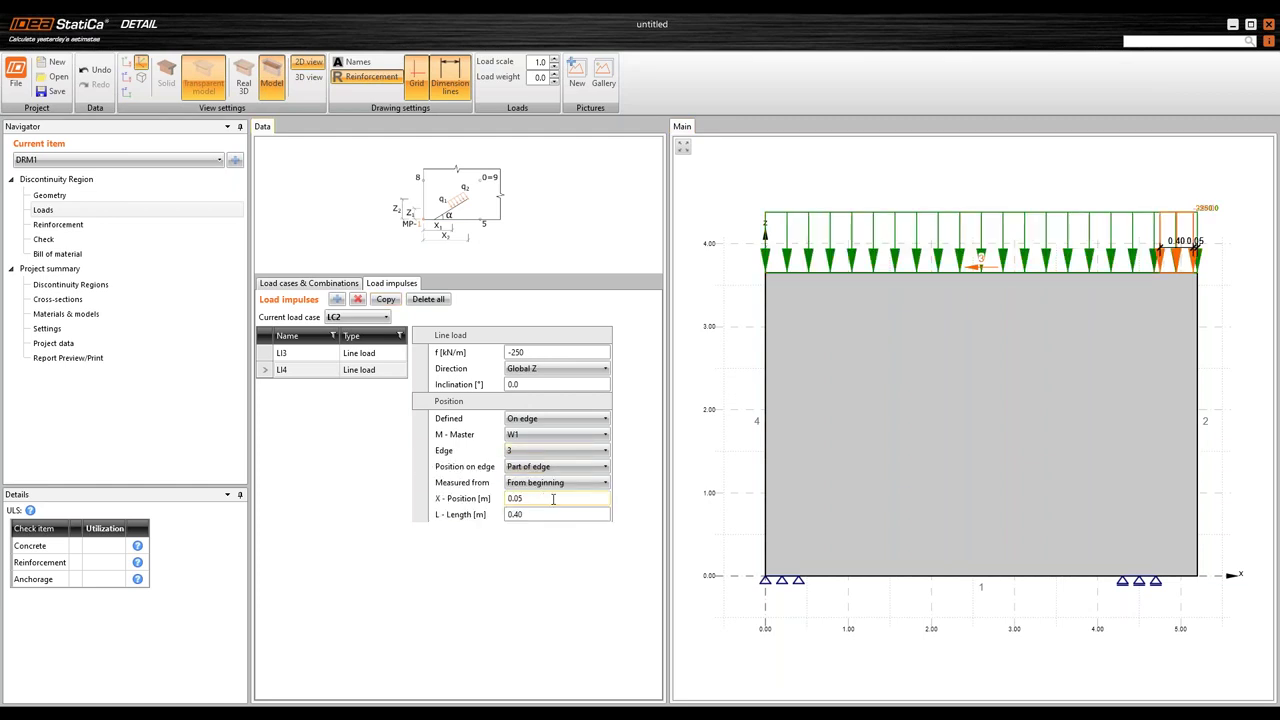
pyautogui.click(520, 514)
pyautogui.click(452, 355)
pyautogui.write('-550')
pyautogui.press('Return')
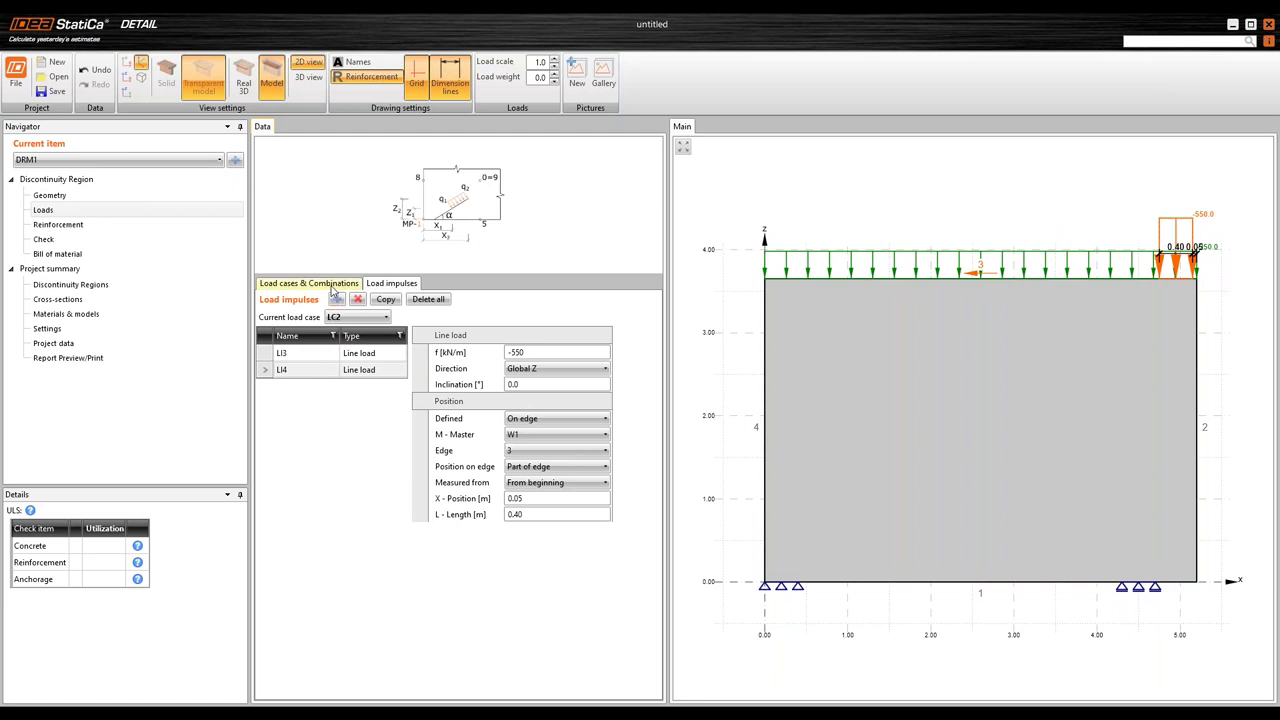
# Save the project to the Desktop under the name Projeckt
pyautogui.click(334, 289)
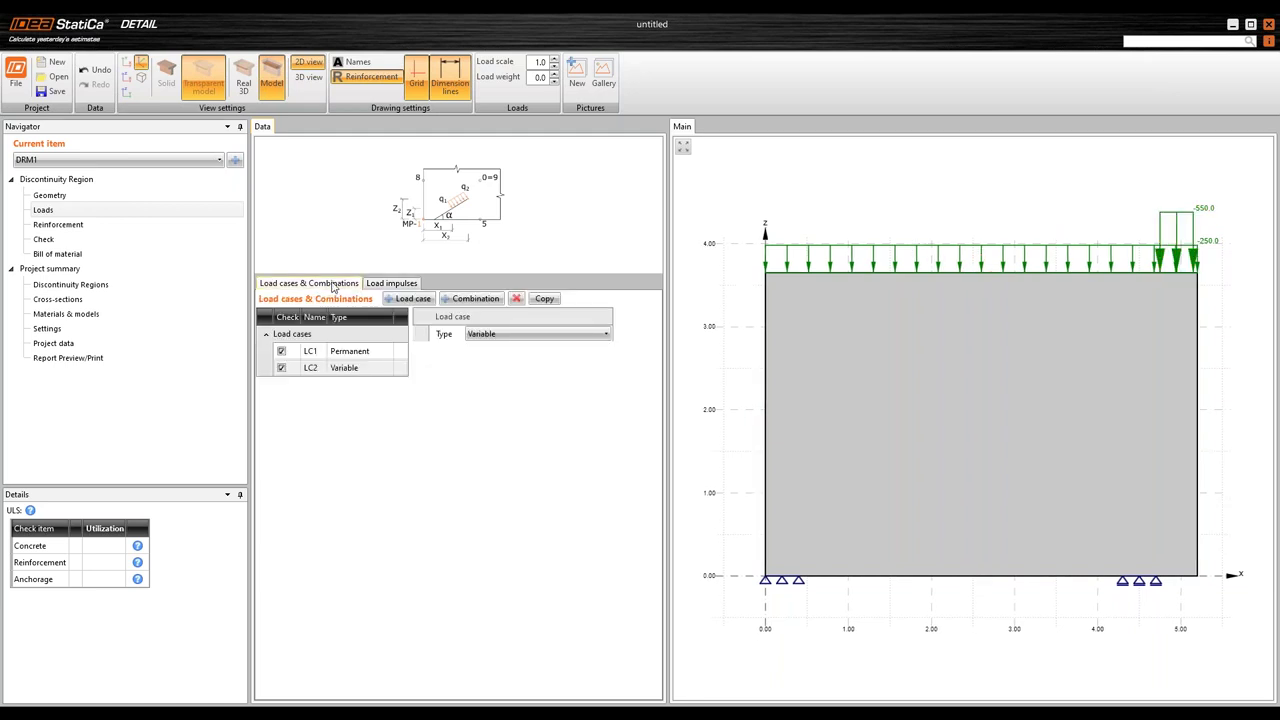
pyautogui.click(54, 93)
pyautogui.click(116, 302)
pyautogui.write('Projeckt')
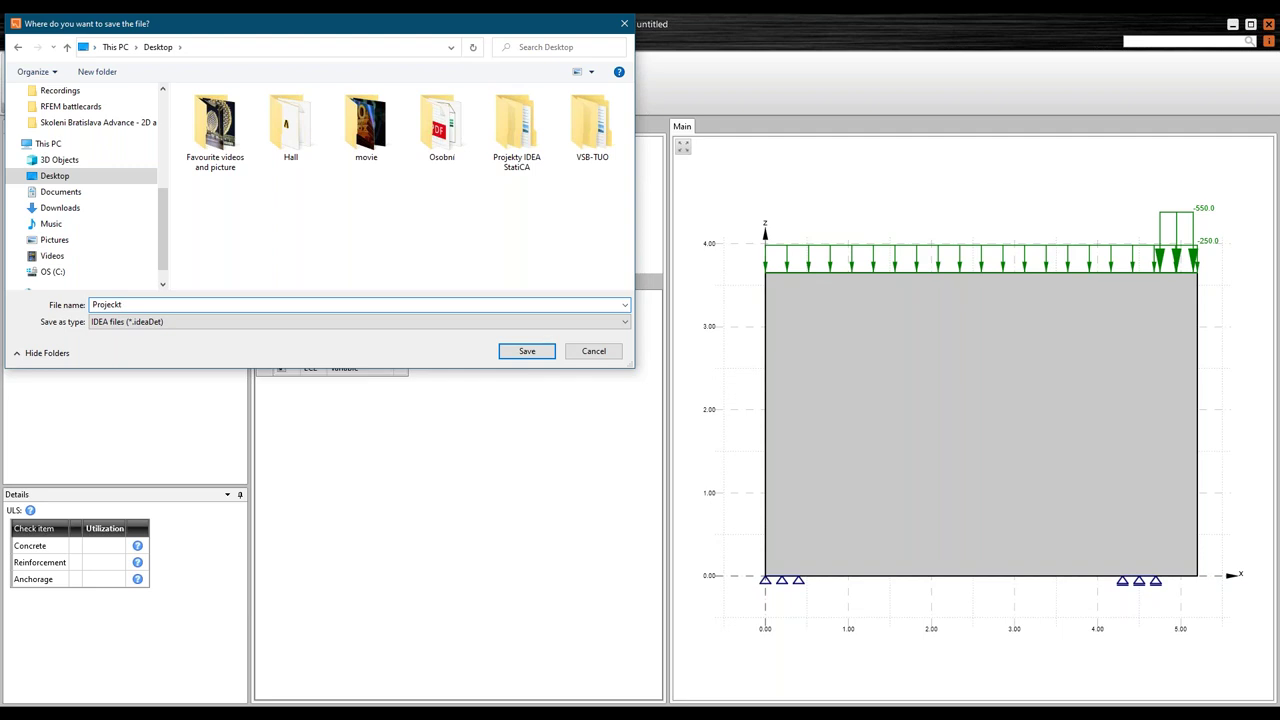
pyautogui.press('Return')
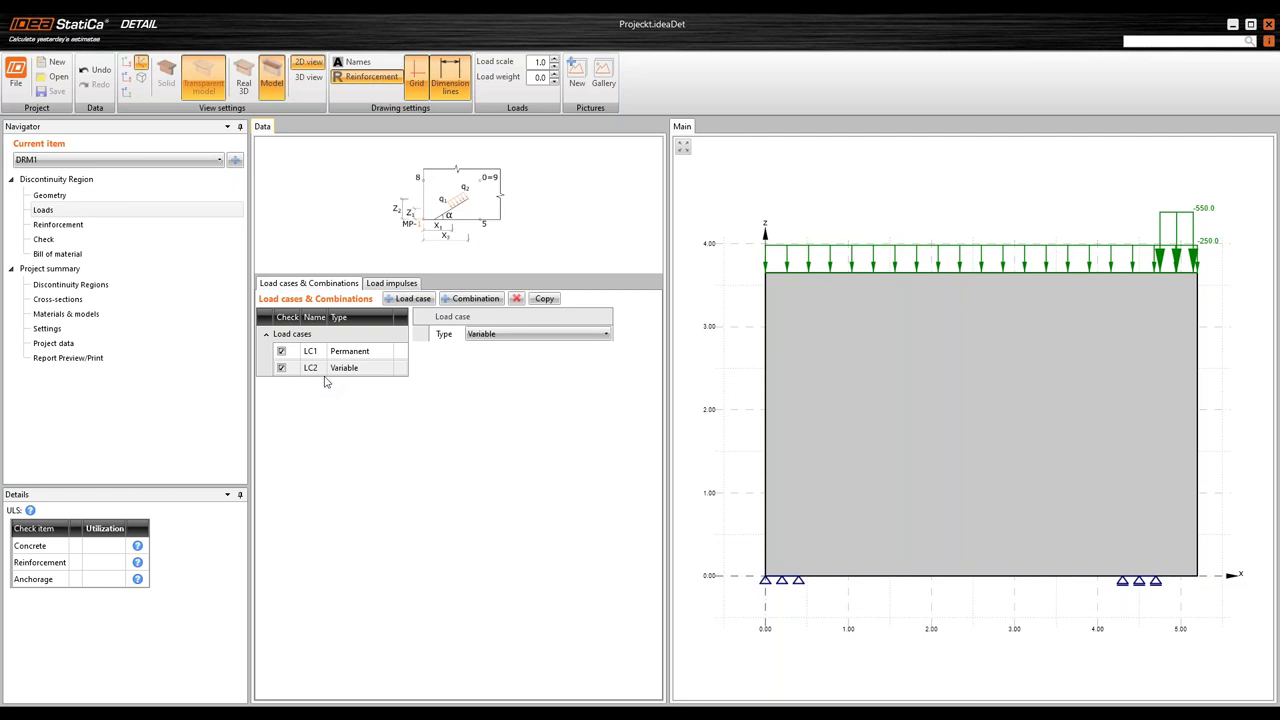
# Add three ULS load combinations
pyautogui.click(455, 300)
pyautogui.click(471, 299)
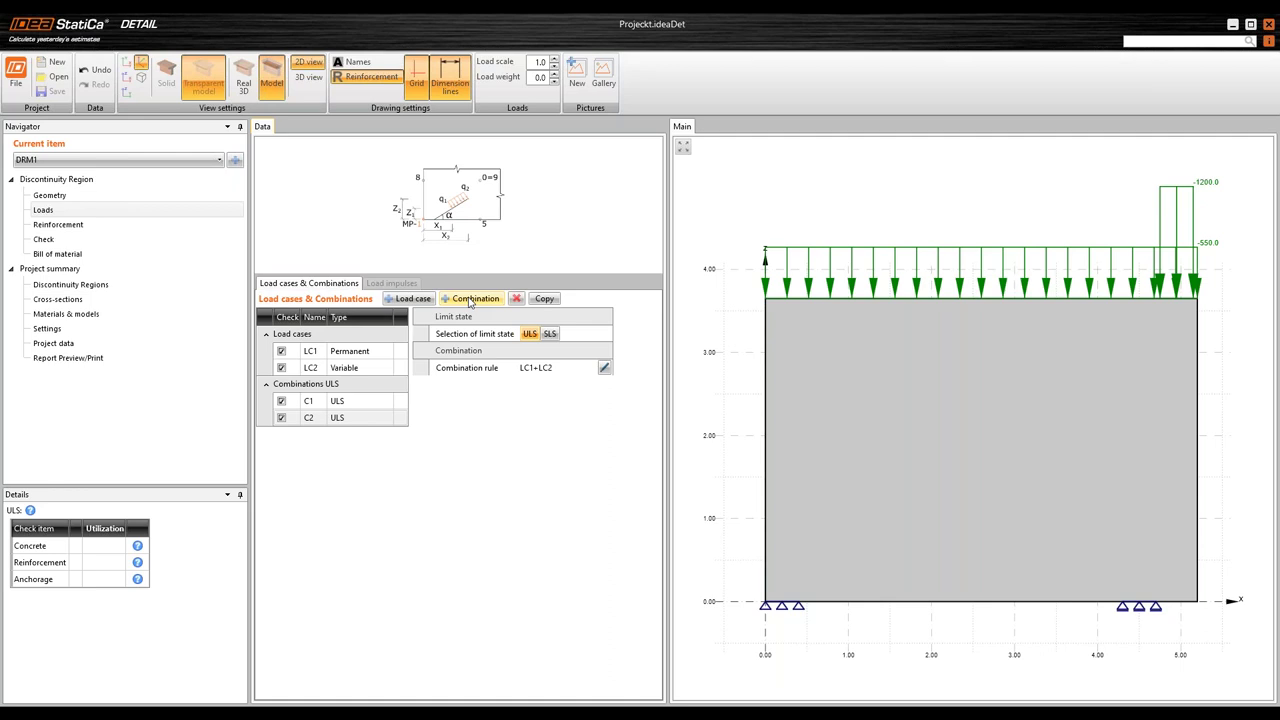
pyautogui.click(471, 300)
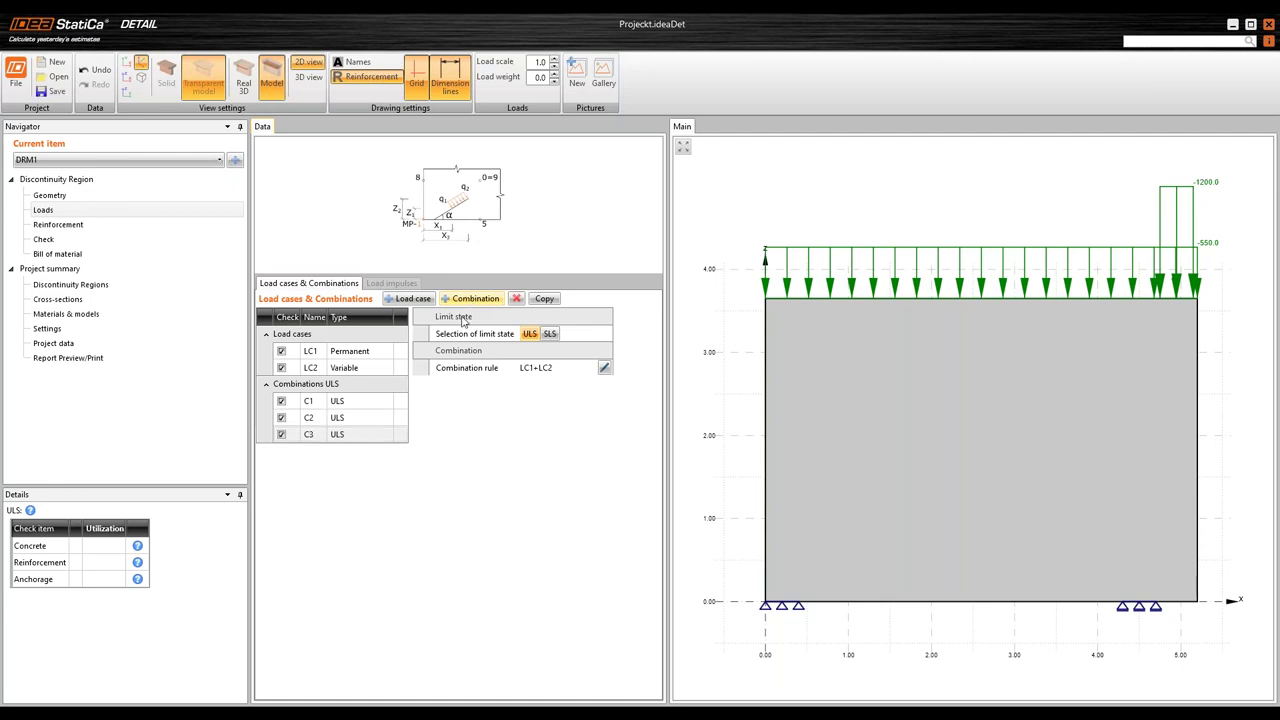
# Exclude load cases LC1 and LC2 from the check and select combination C1
pyautogui.click(281, 351)
pyautogui.click(281, 368)
pyautogui.click(267, 405)
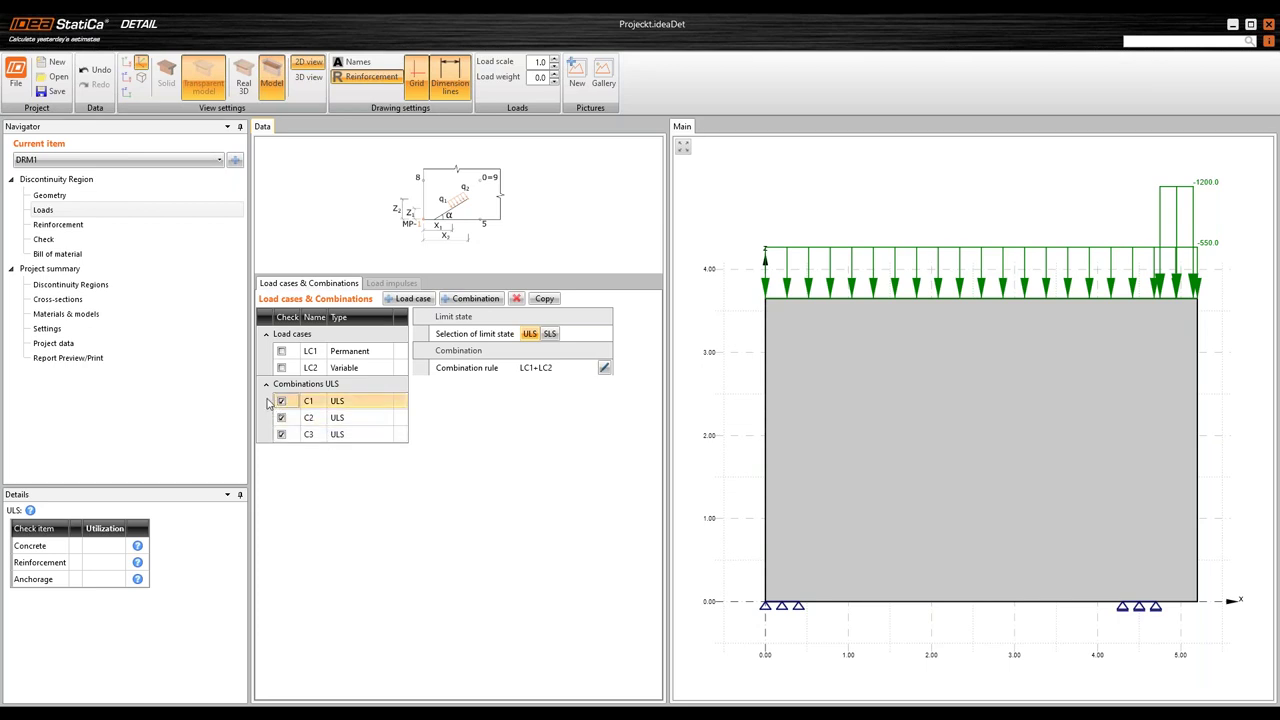
# Edit the combination rules and set C1's partial factors to 1.35 for LC1 and 1.50 for LC2
pyautogui.click(604, 369)
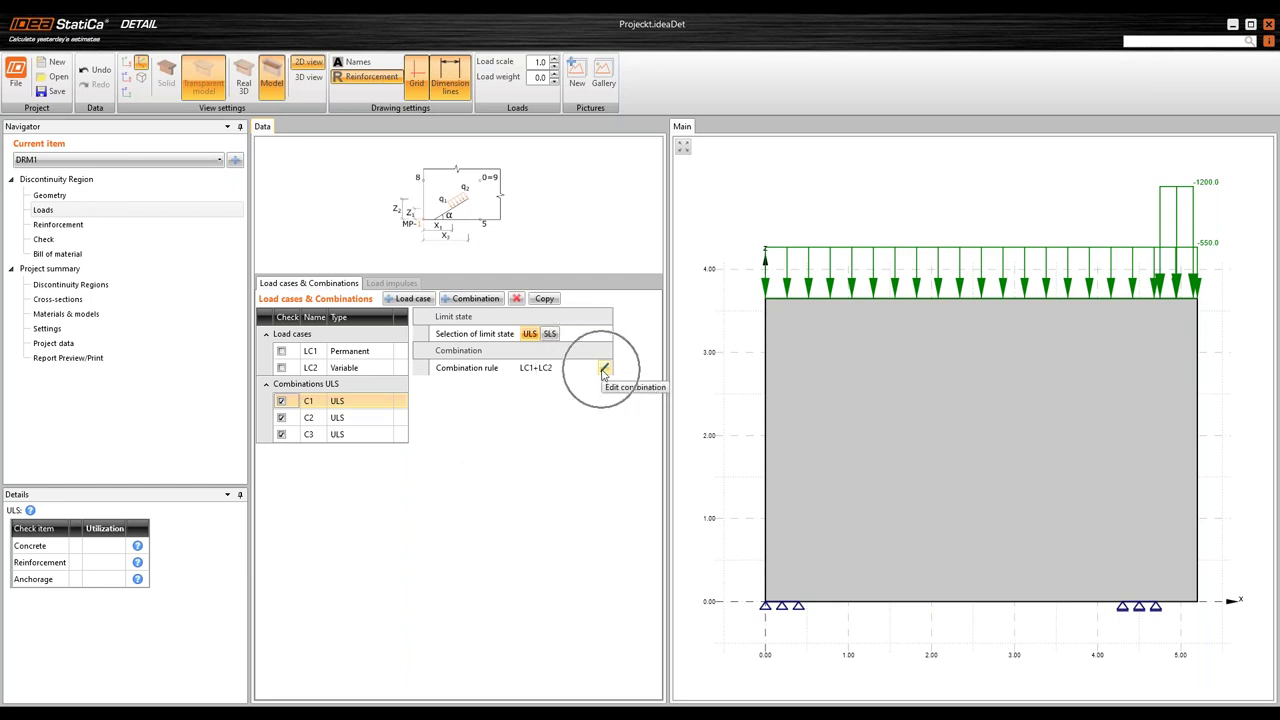
pyautogui.click(604, 370)
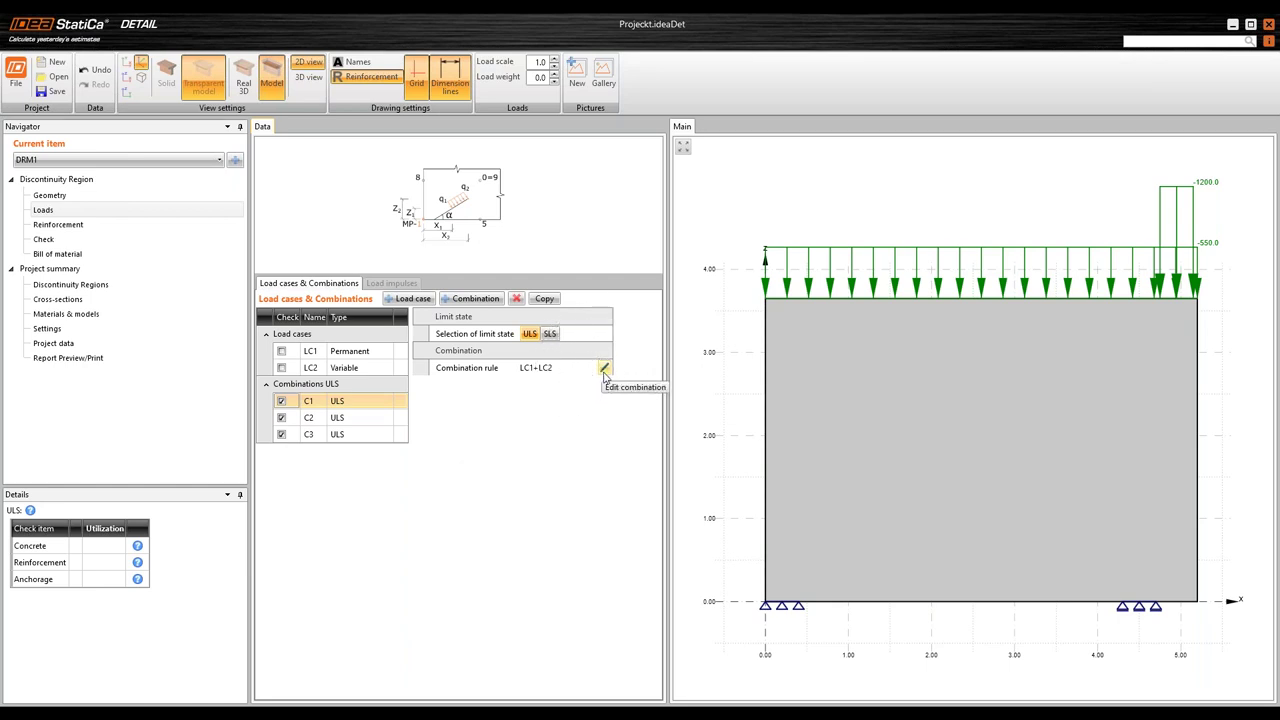
pyautogui.click(604, 370)
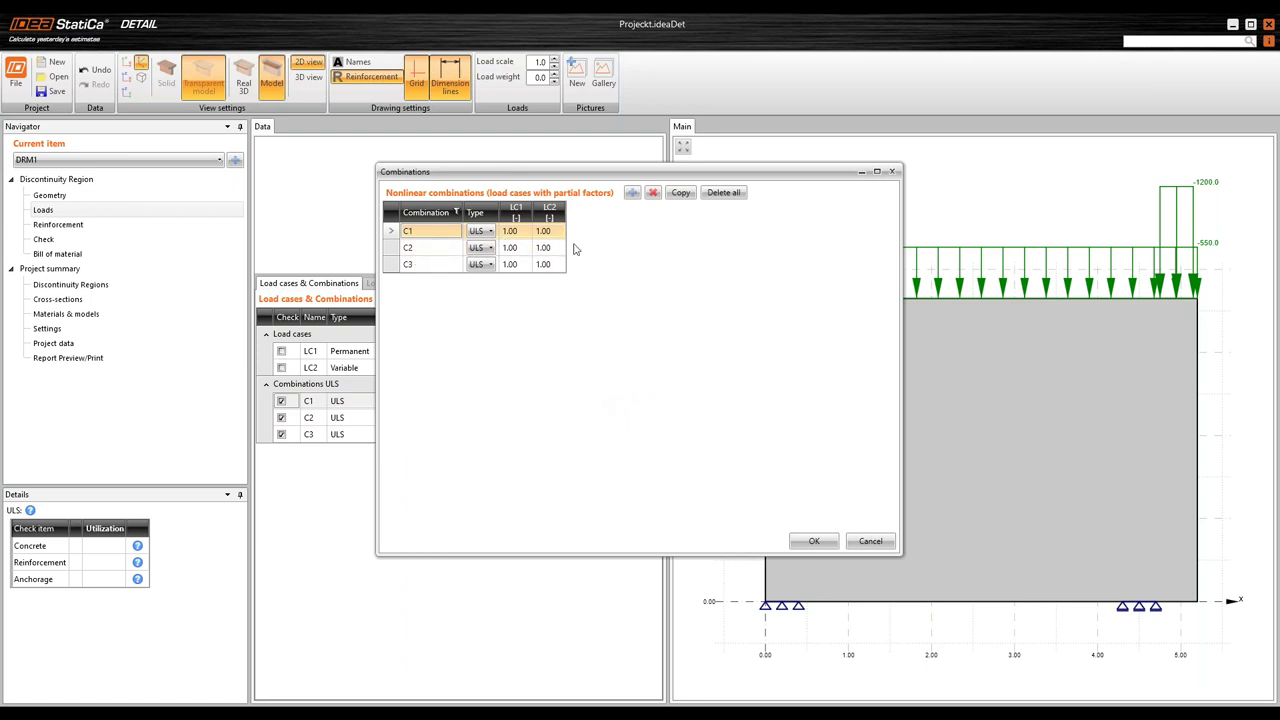
pyautogui.click(537, 233)
pyautogui.write('1')
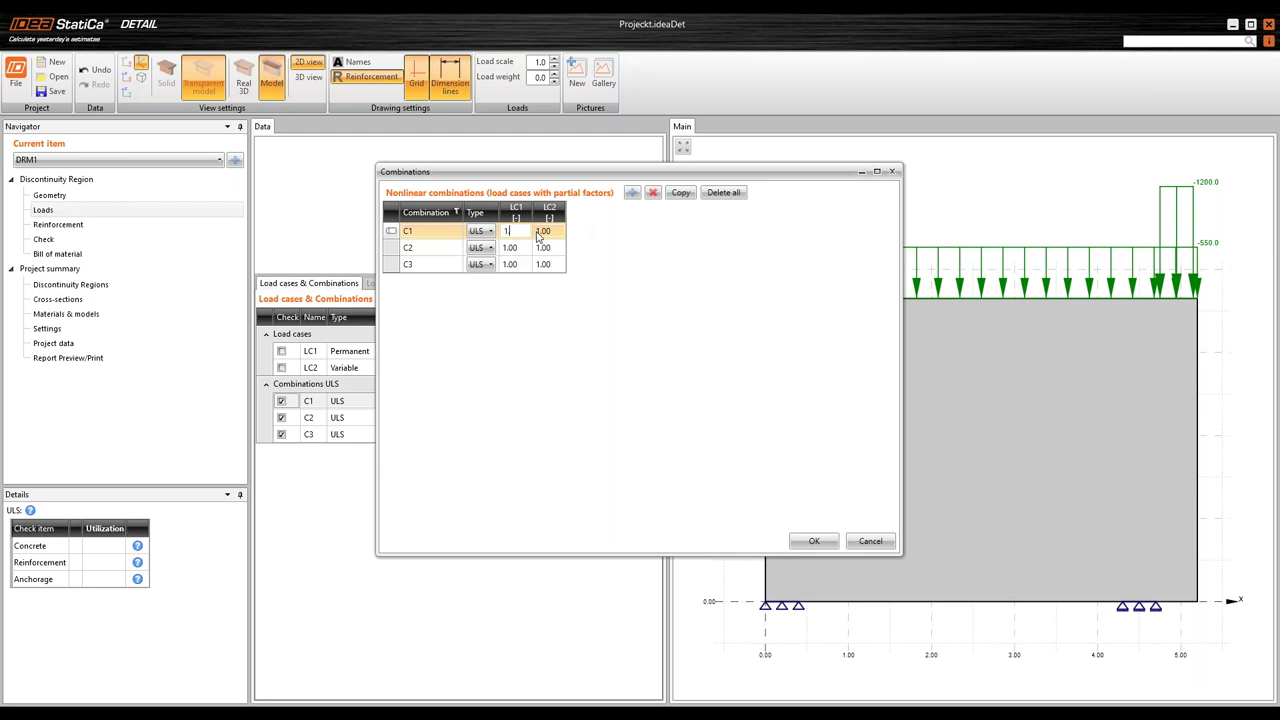
pyautogui.click(540, 232)
pyautogui.write('1.5')
pyautogui.press('Return')
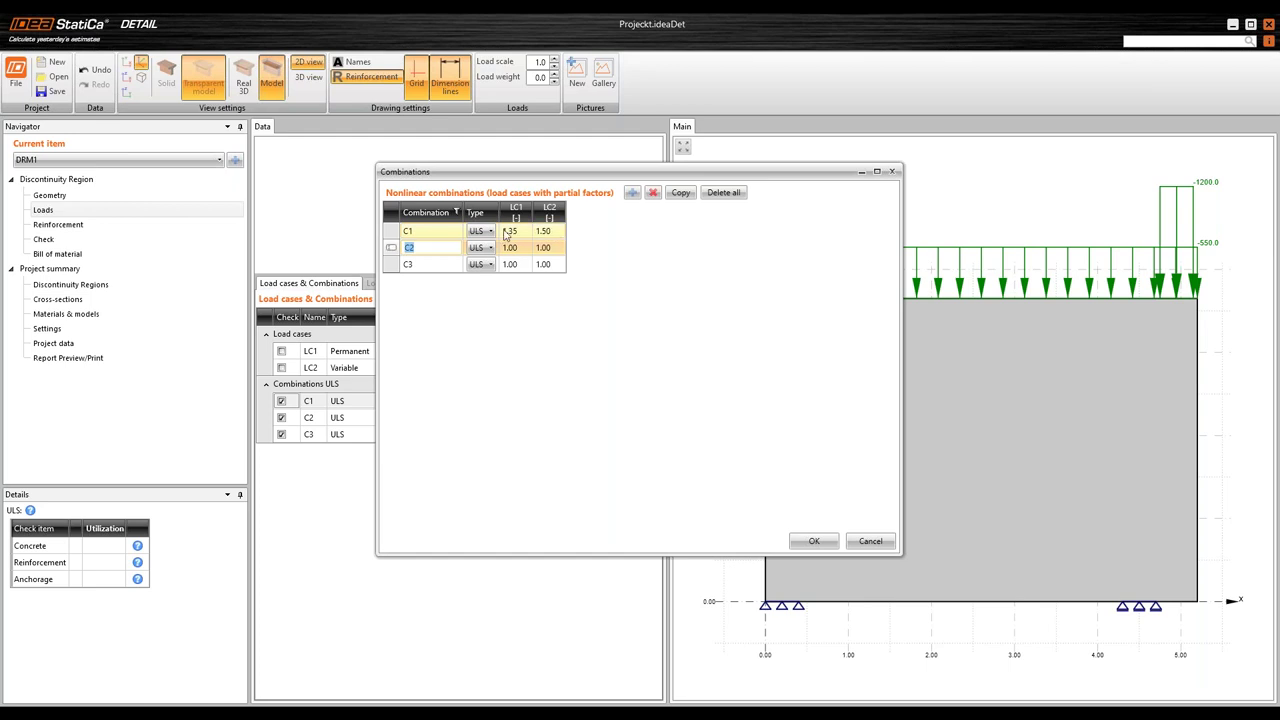
# Set the type of combination C2 to Characteristic
pyautogui.click(424, 248)
pyautogui.click(424, 248)
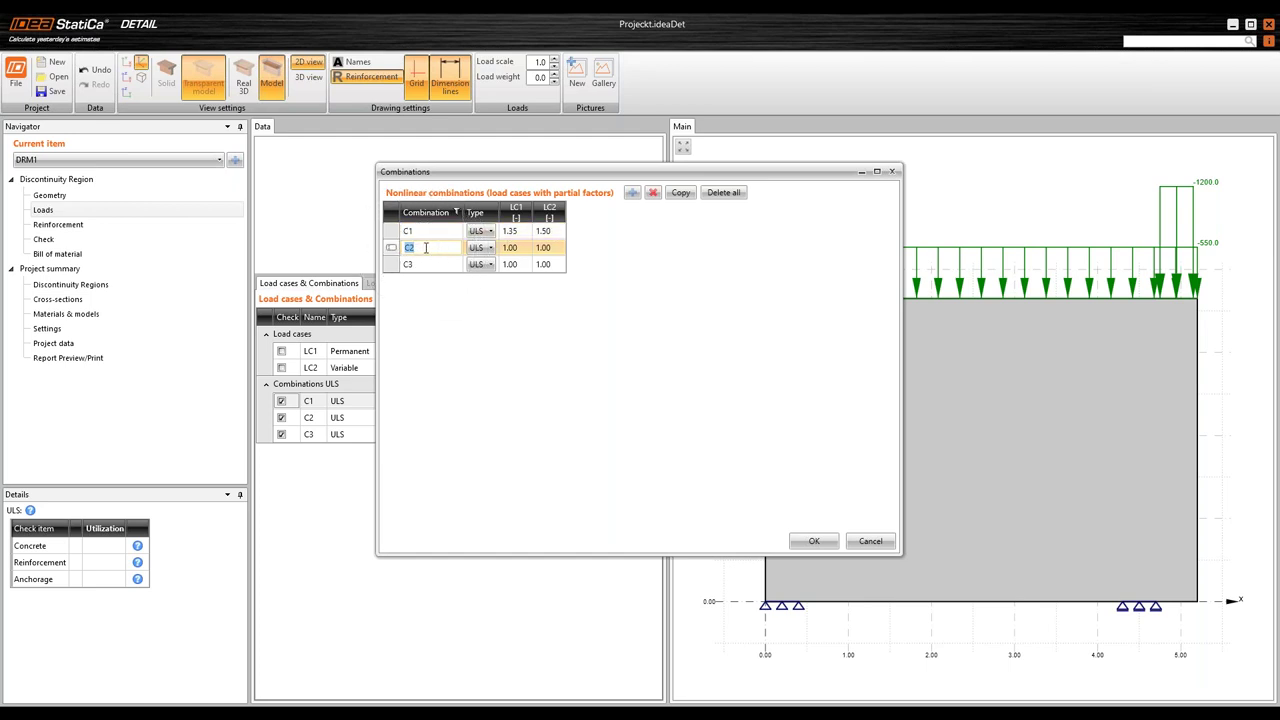
pyautogui.click(489, 248)
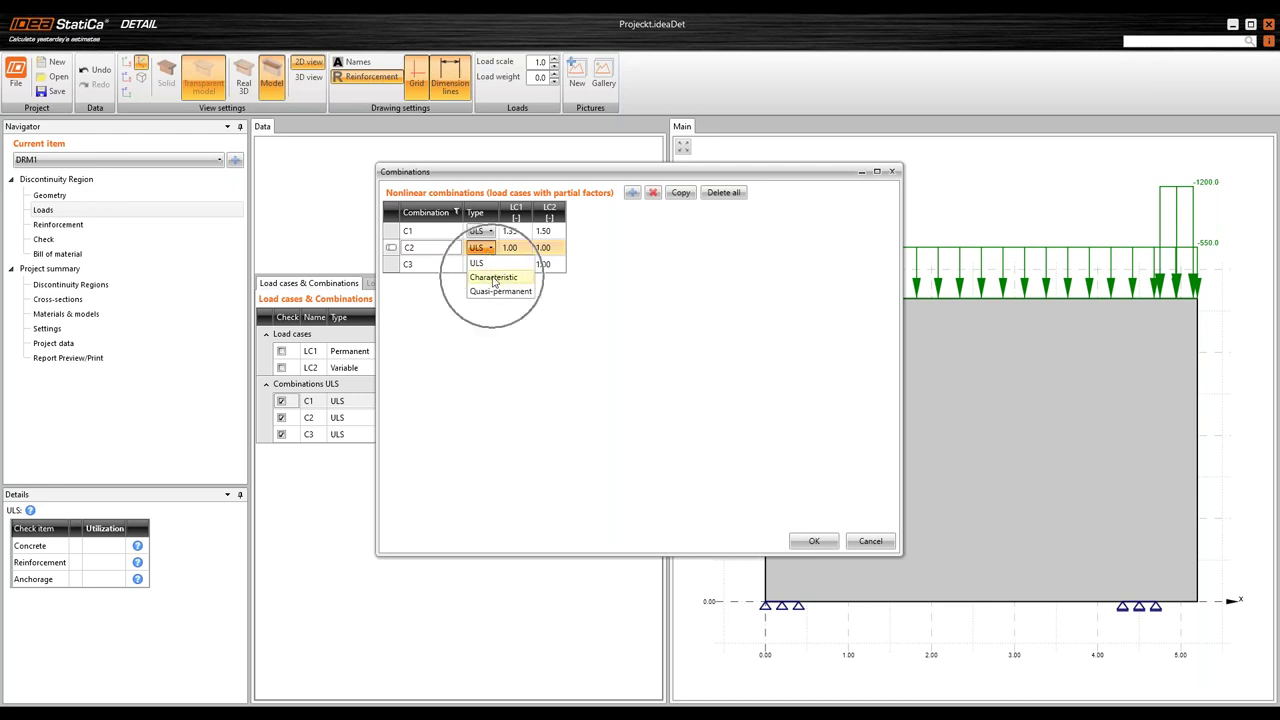
pyautogui.click(493, 279)
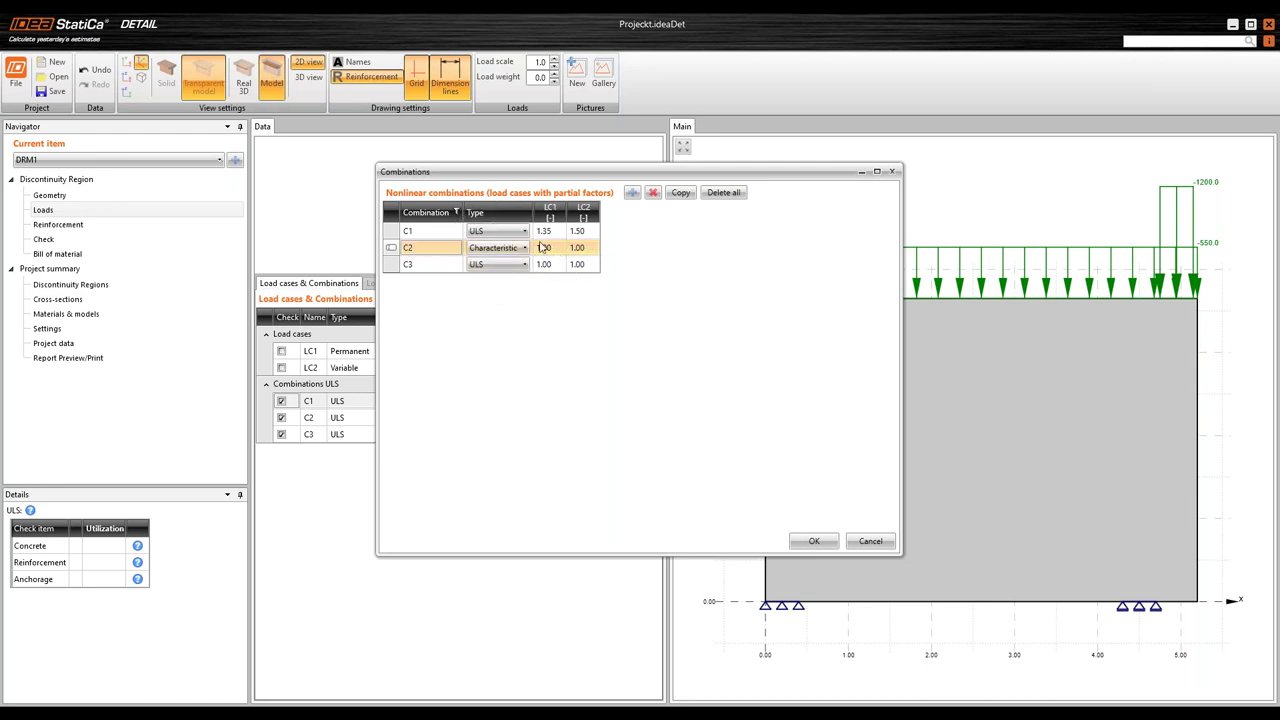
# Make combination C3 Quasi-permanent with an LC2 factor of 0.6 and accept the combination changes
pyautogui.click(488, 268)
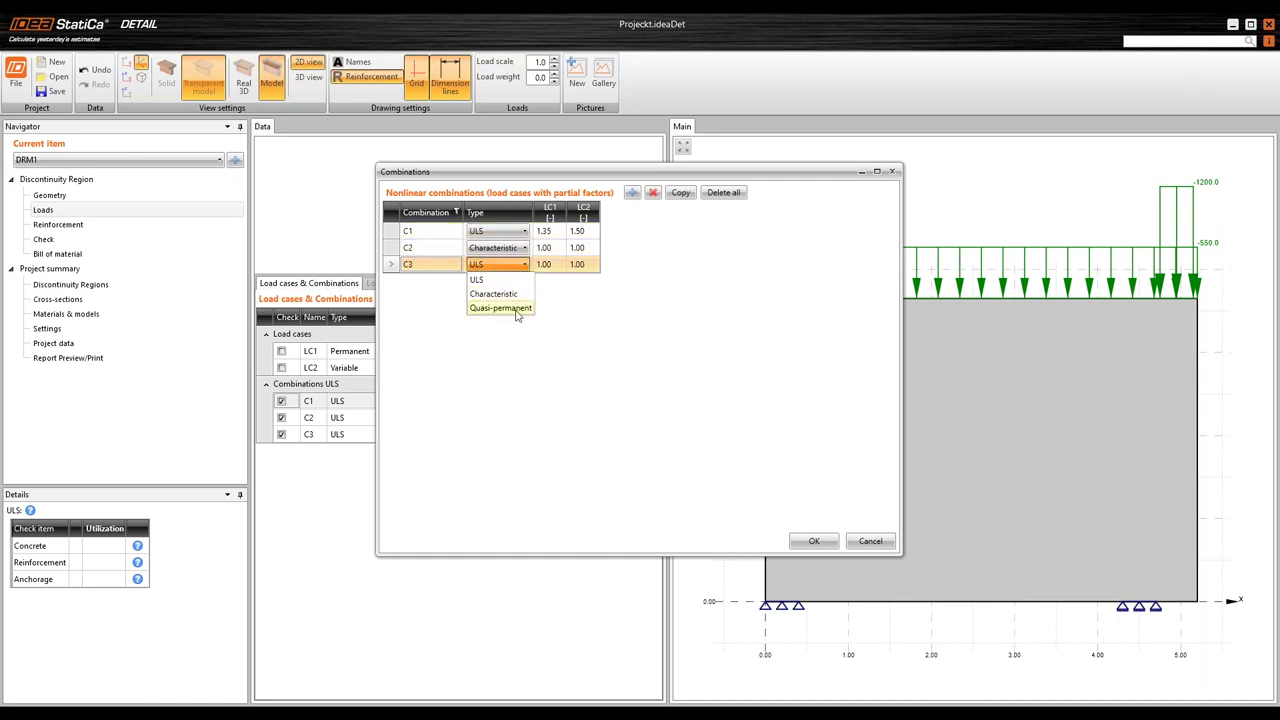
pyautogui.click(518, 308)
pyautogui.click(606, 266)
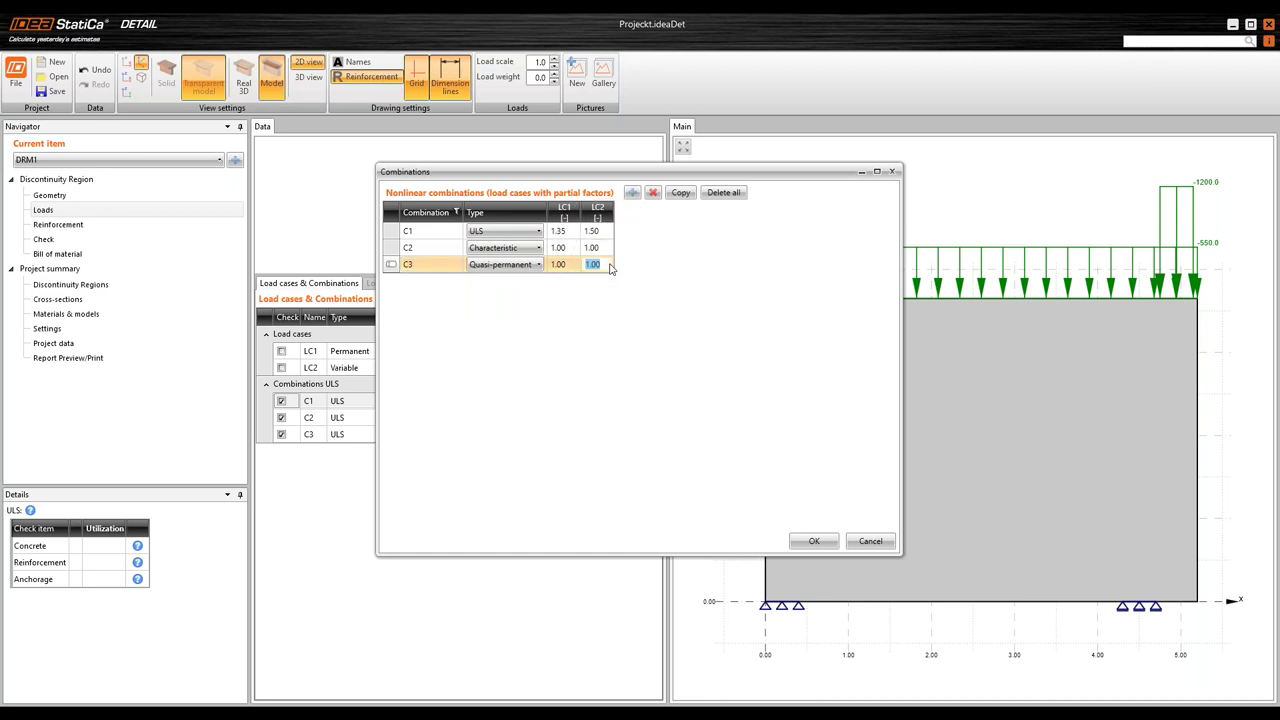
pyautogui.write('0.6')
pyautogui.click(814, 541)
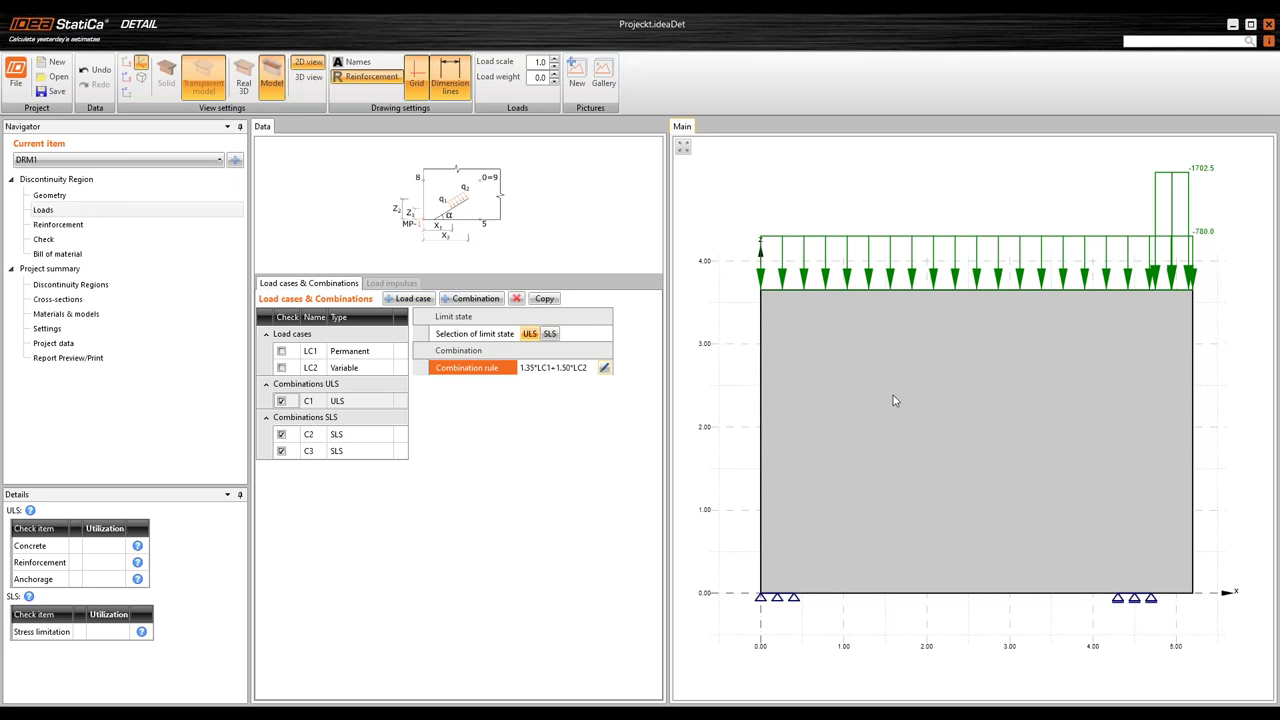
# Run the linear analysis in the reinforcement design tools and set the compression stress limit to -1.40 MPa
pyautogui.click(99, 226)
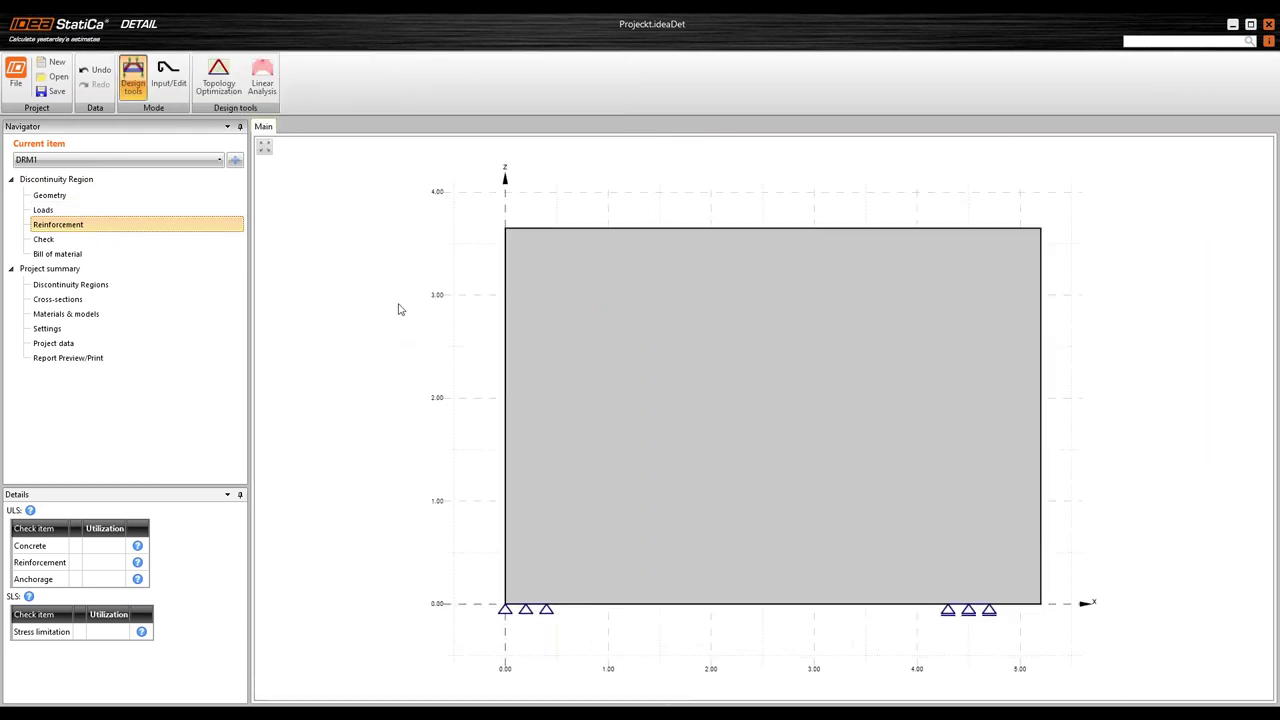
pyautogui.click(261, 88)
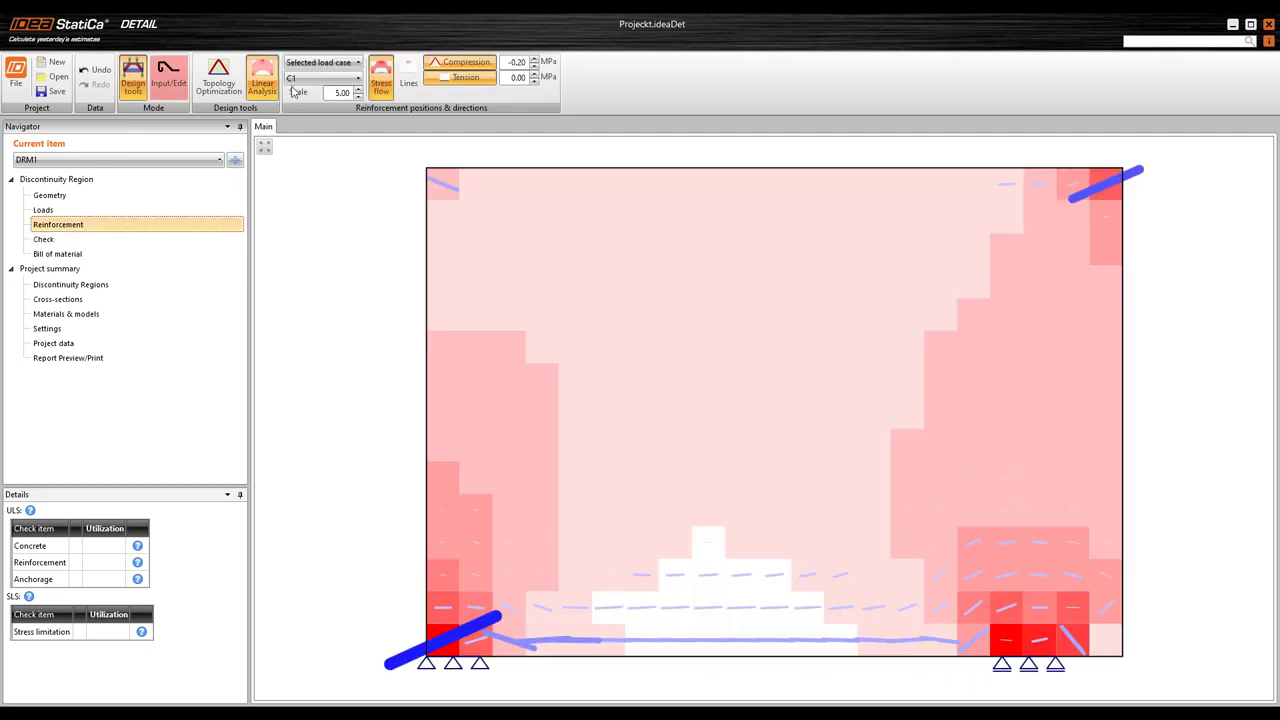
pyautogui.click(535, 64)
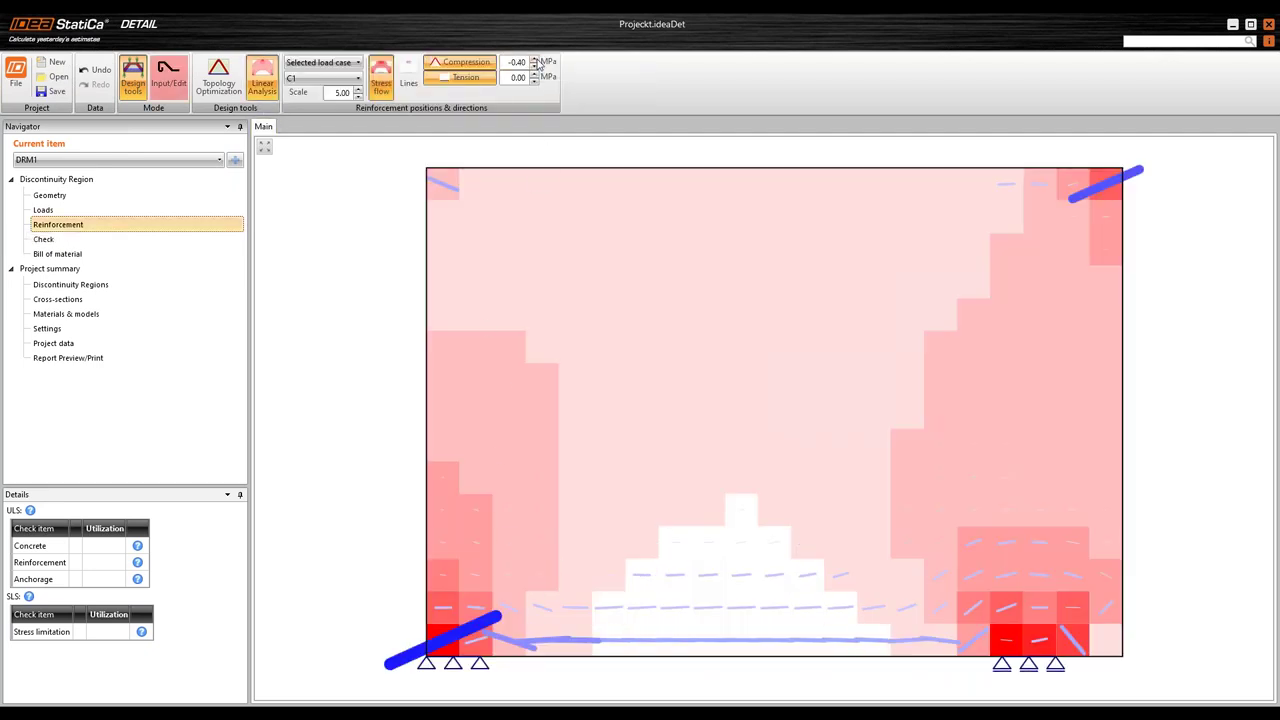
pyautogui.click(535, 63)
pyautogui.click(535, 63)
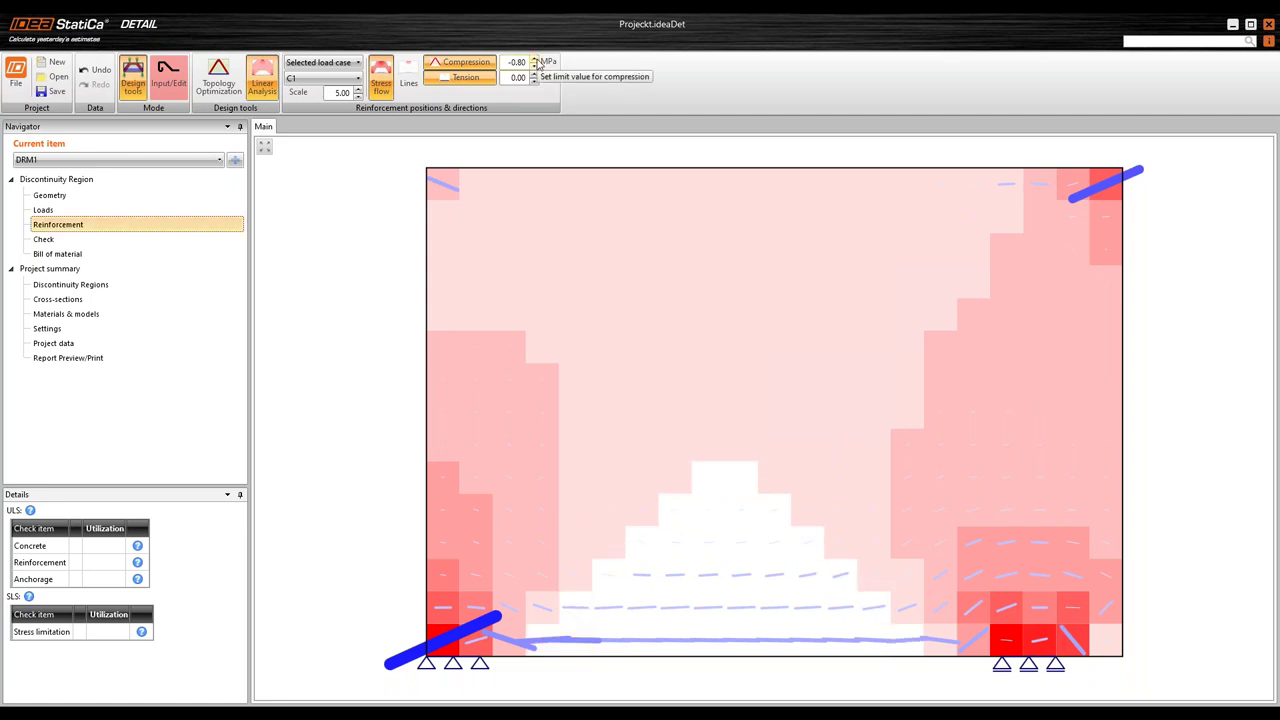
pyautogui.click(536, 63)
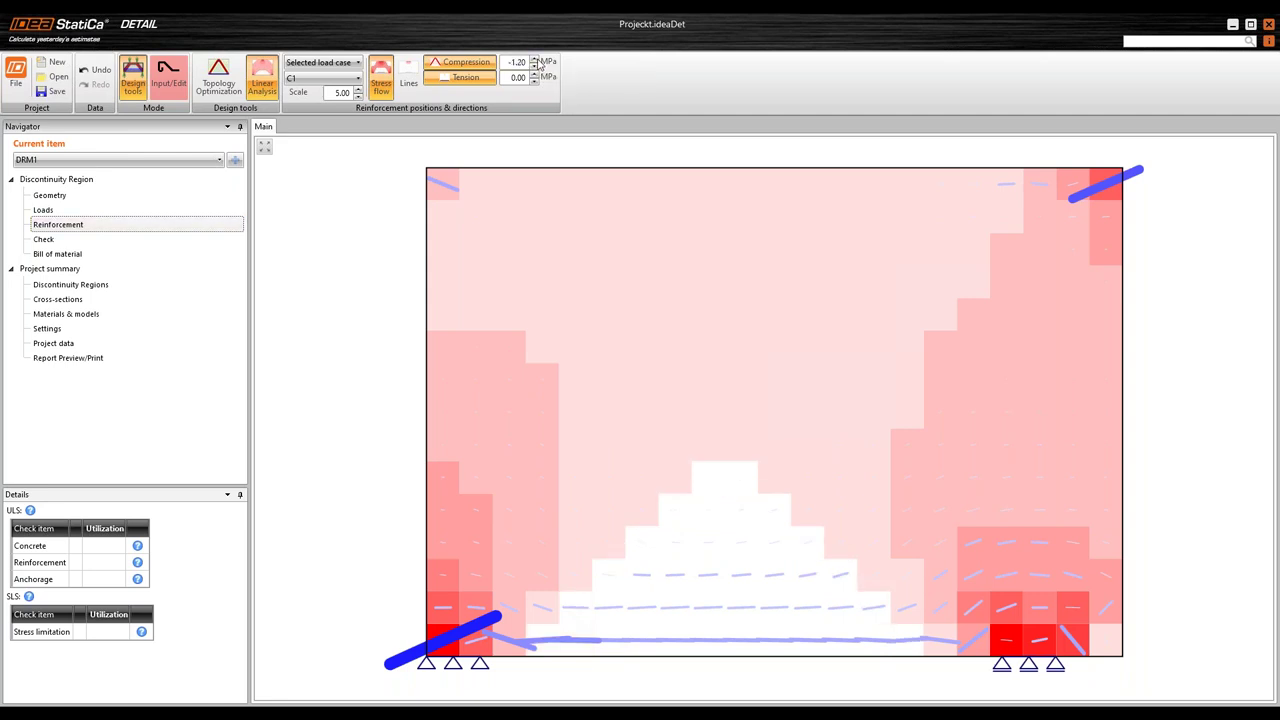
pyautogui.click(535, 63)
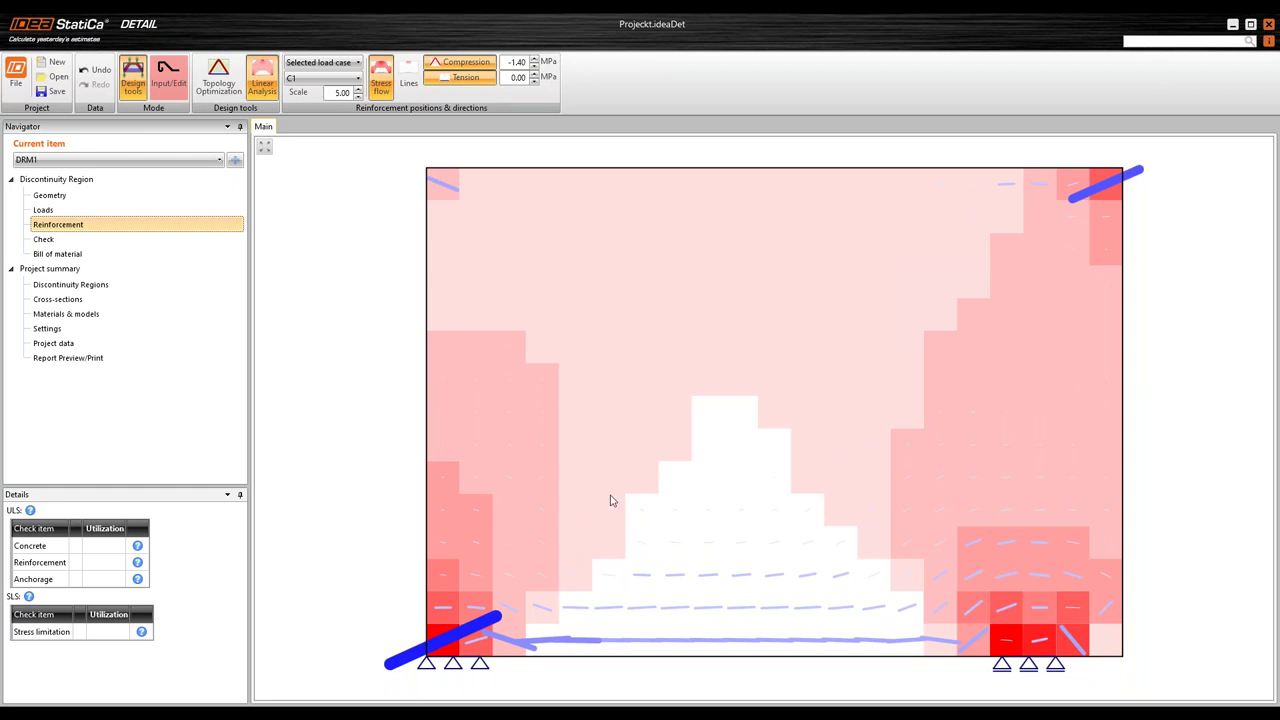
# Set the tension limit of the stress flow display to 3.00 MPa
pyautogui.click(535, 74)
pyautogui.click(535, 74)
pyautogui.click(535, 74)
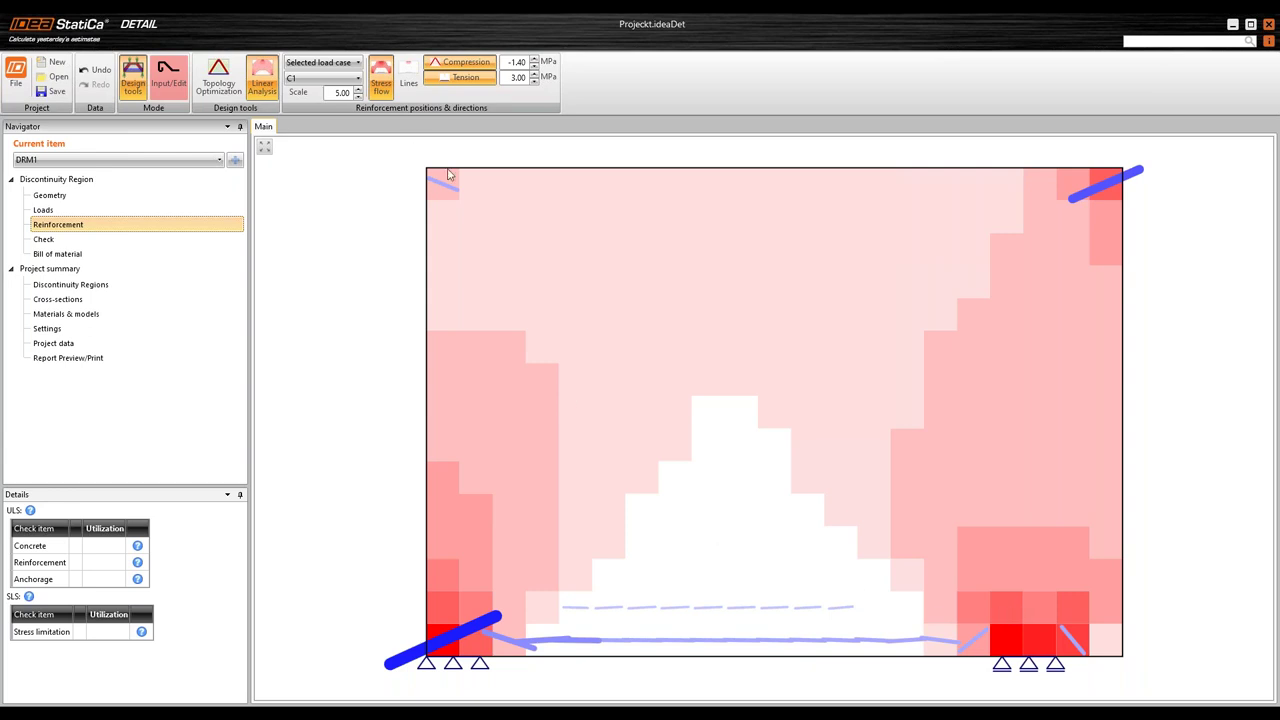
pyautogui.moveTo(612, 347); pyautogui.dragTo(616, 325, button='middle')
# Display the topology optimization for combination C1 and switch to reinforcement input and editing
pyautogui.click(218, 80)
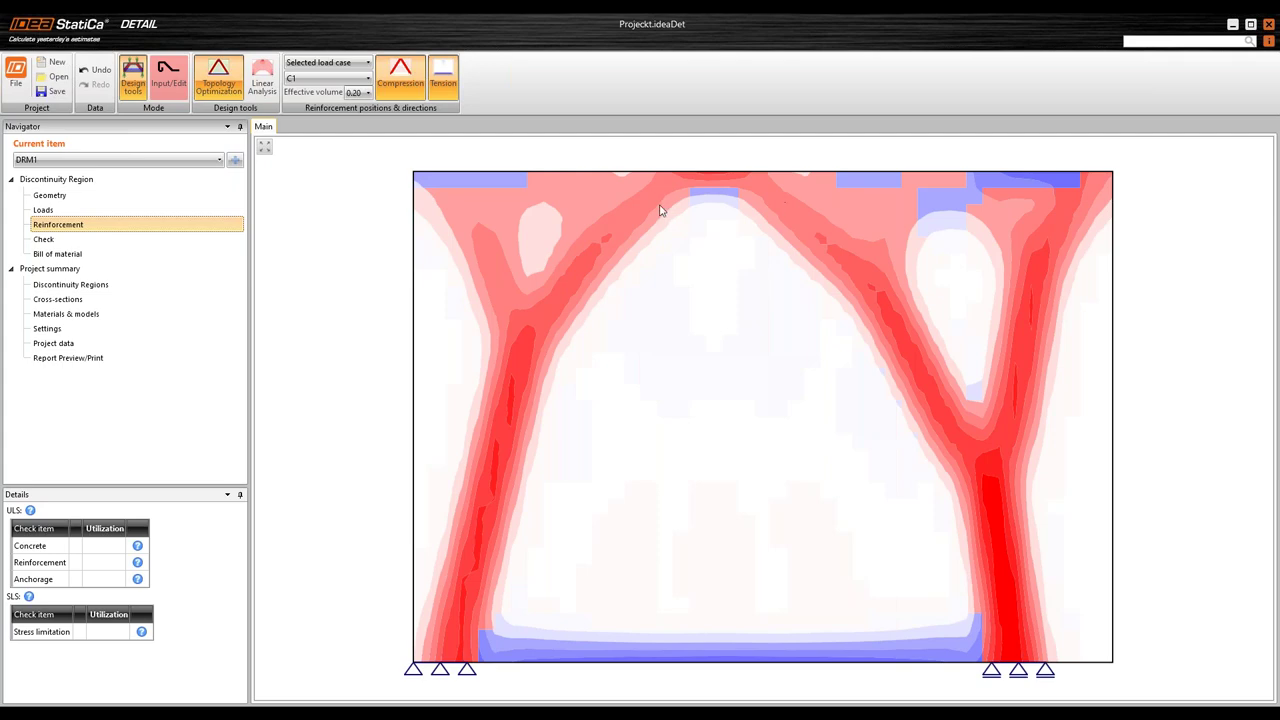
pyautogui.click(182, 92)
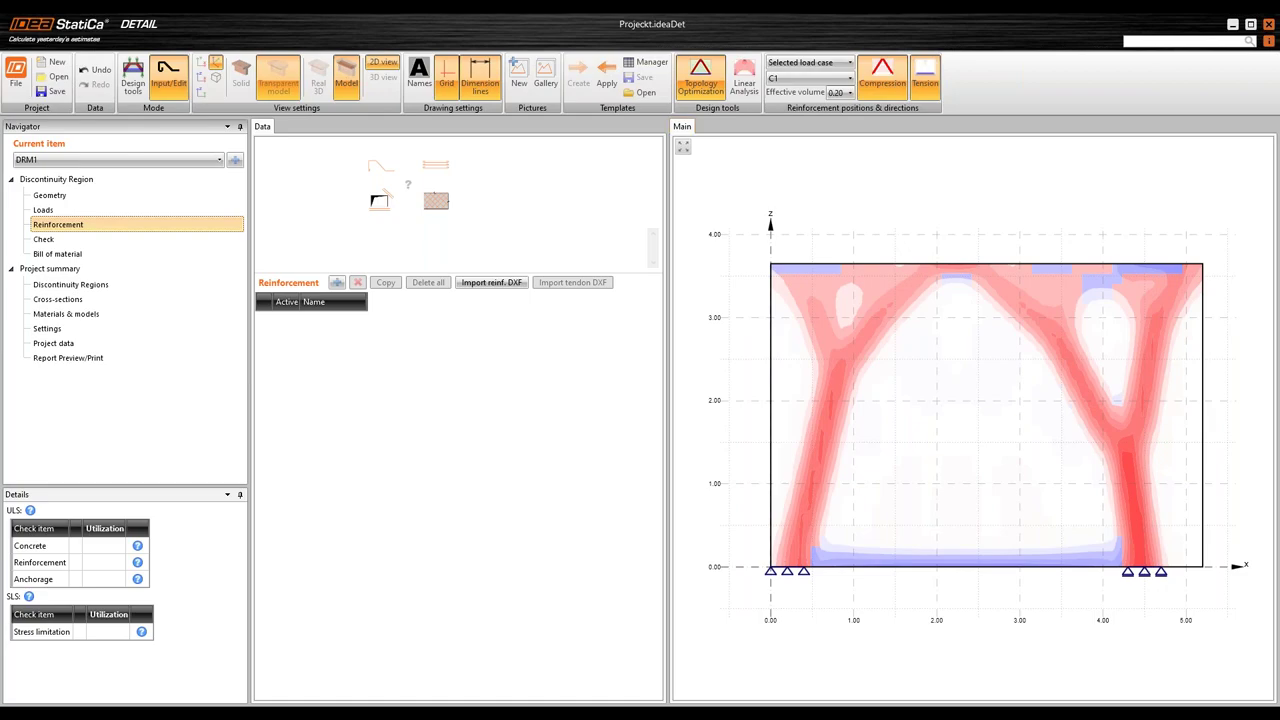
# Switch to the PowerPoint presentation and view the "Reinforcement design" slide full screen
pyautogui.hotkey('alt', 'Tab')
pyautogui.click(126, 645)
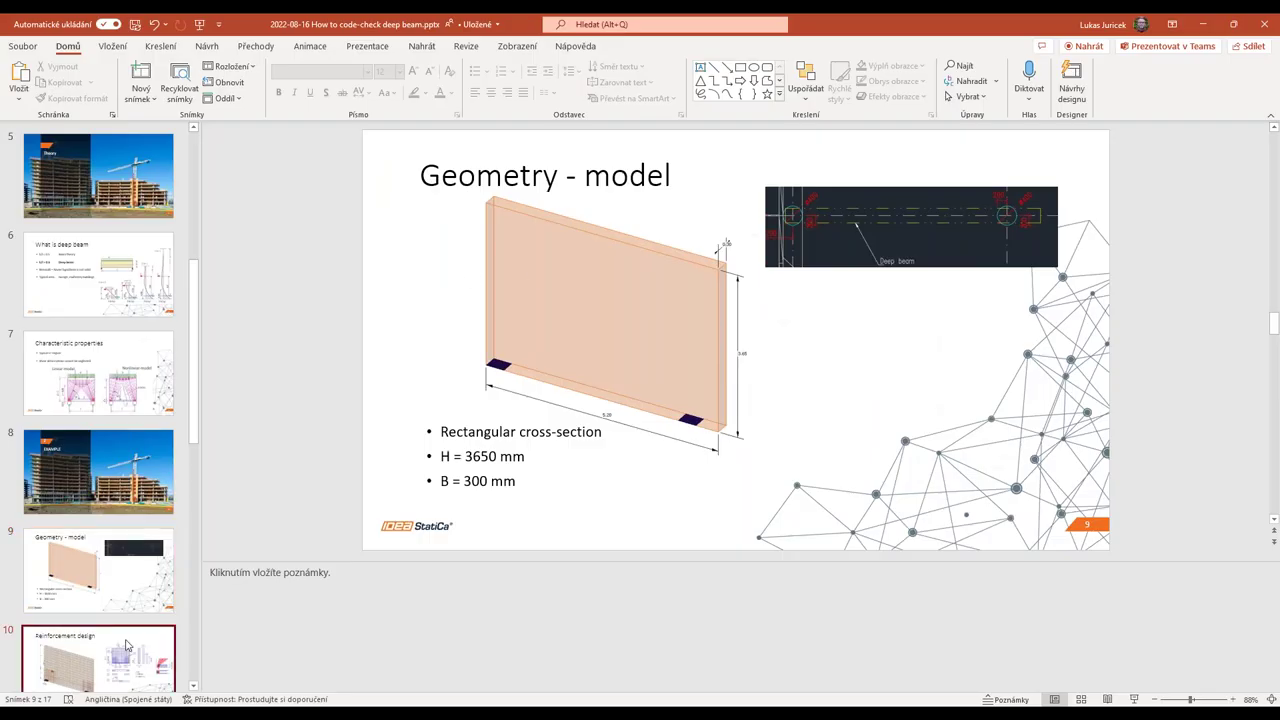
pyautogui.hotkey('shift', 'F5')
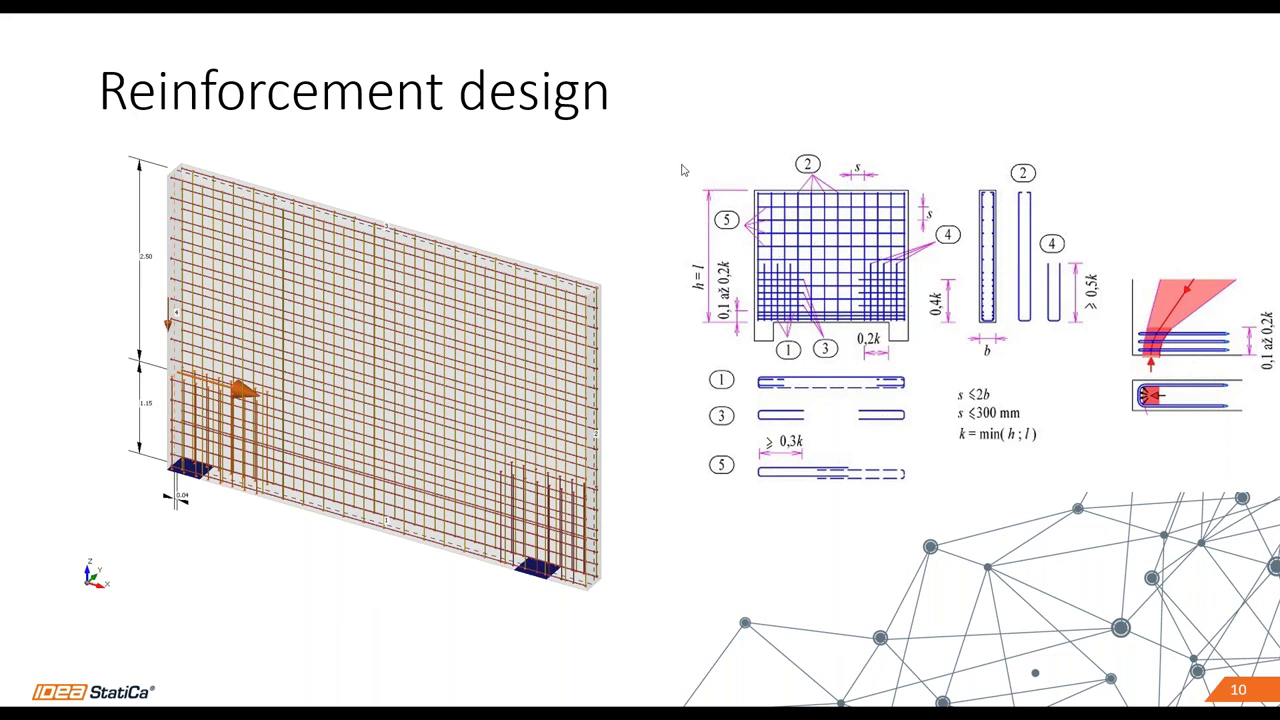
pyautogui.press('Escape')
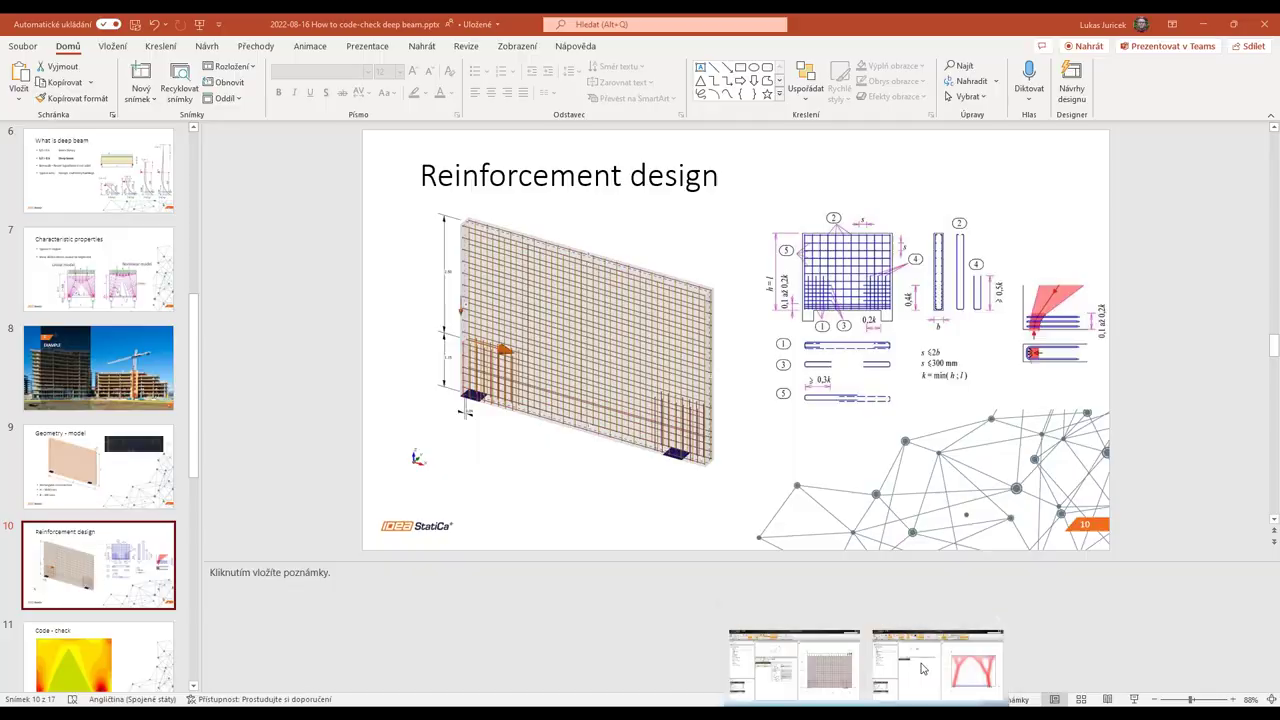
# Return to the Projeckt model in IDEA StatiCa Detail and turn off the topology optimization overlay
pyautogui.click(933, 668)
pyautogui.click(701, 80)
pyautogui.moveTo(782, 302); pyautogui.dragTo(770, 291, button='middle')
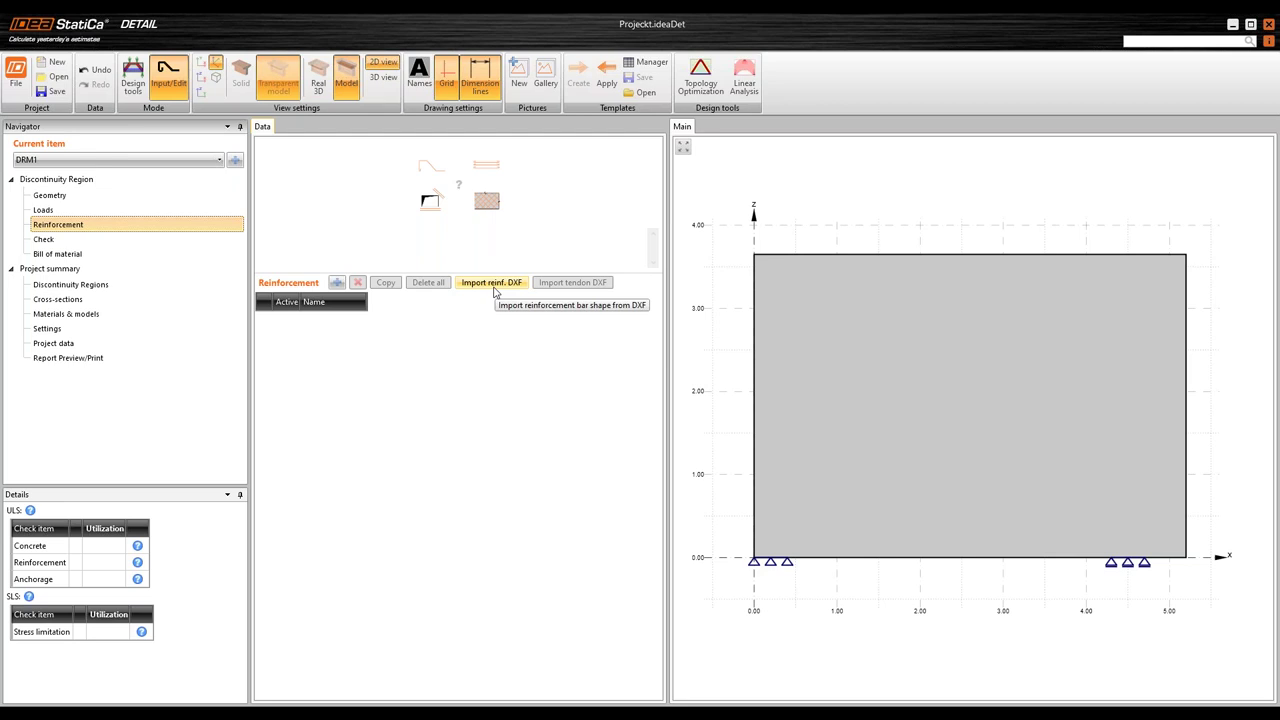
# Add a group of reinforcement bars and assign it to edge 3 of wall W1
pyautogui.click(338, 285)
pyautogui.moveTo(660, 226); pyautogui.dragTo(620, 252)
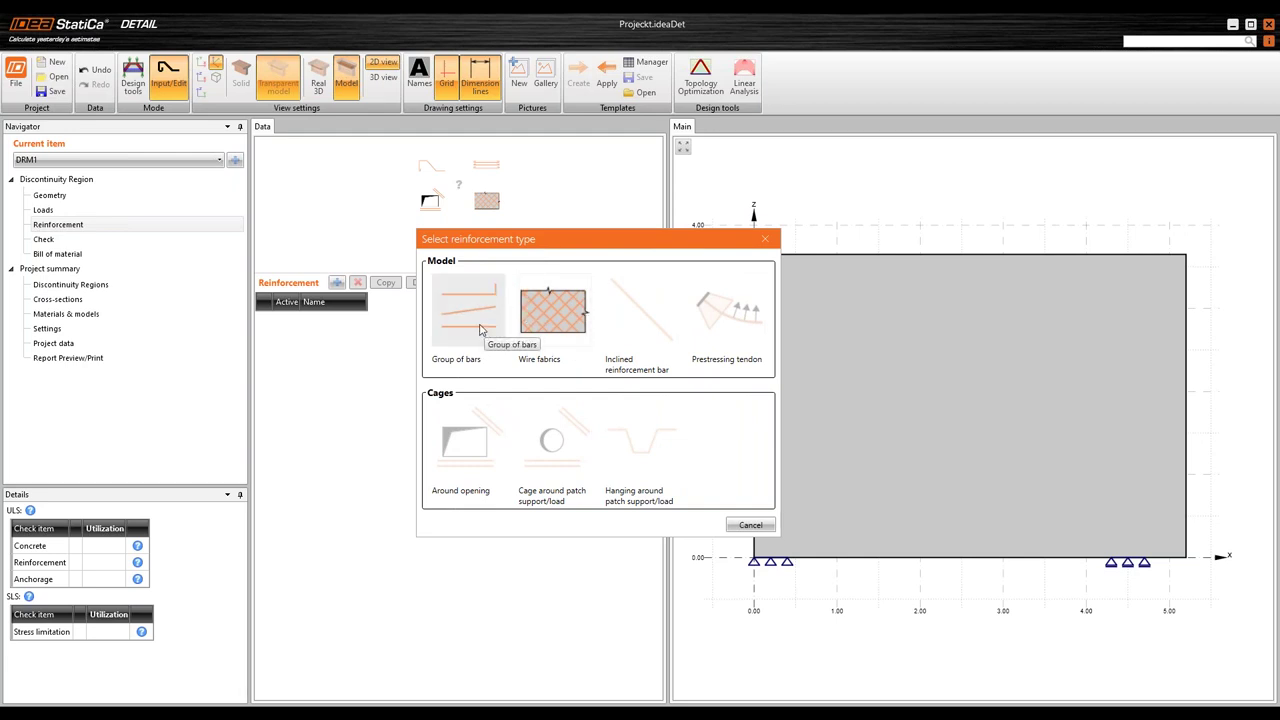
pyautogui.moveTo(556, 245); pyautogui.dragTo(600, 244)
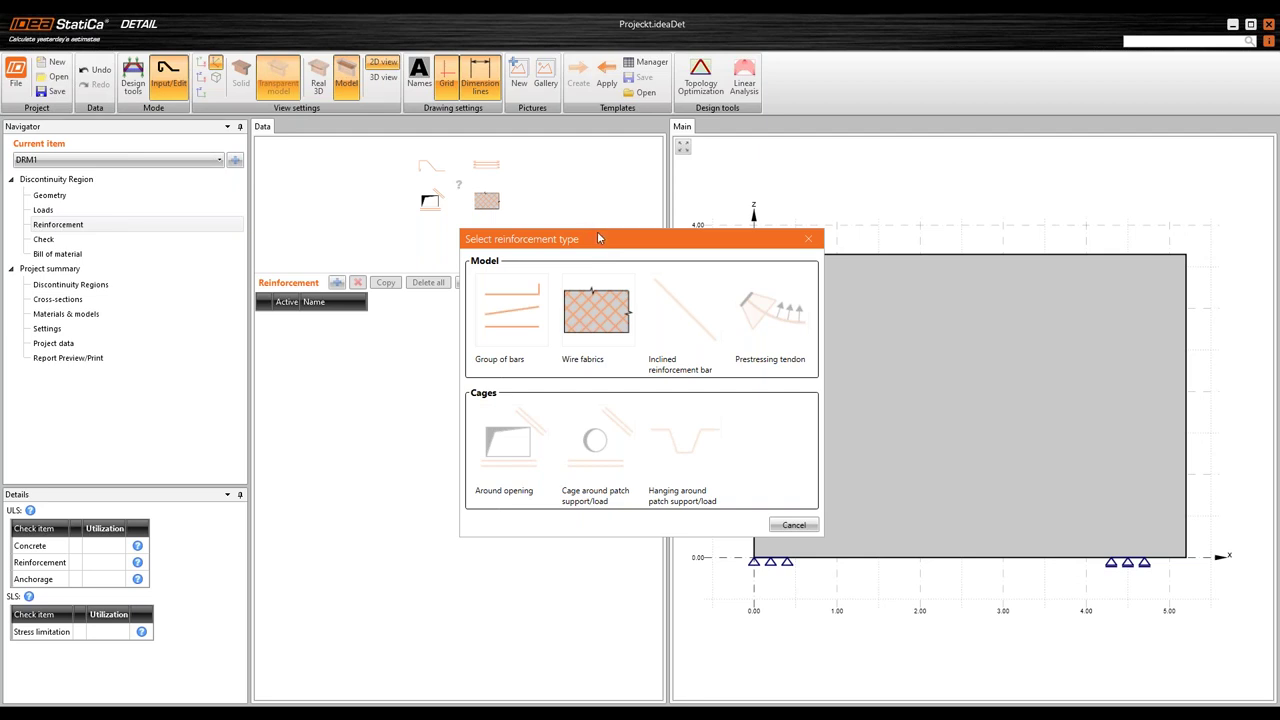
pyautogui.click(529, 320)
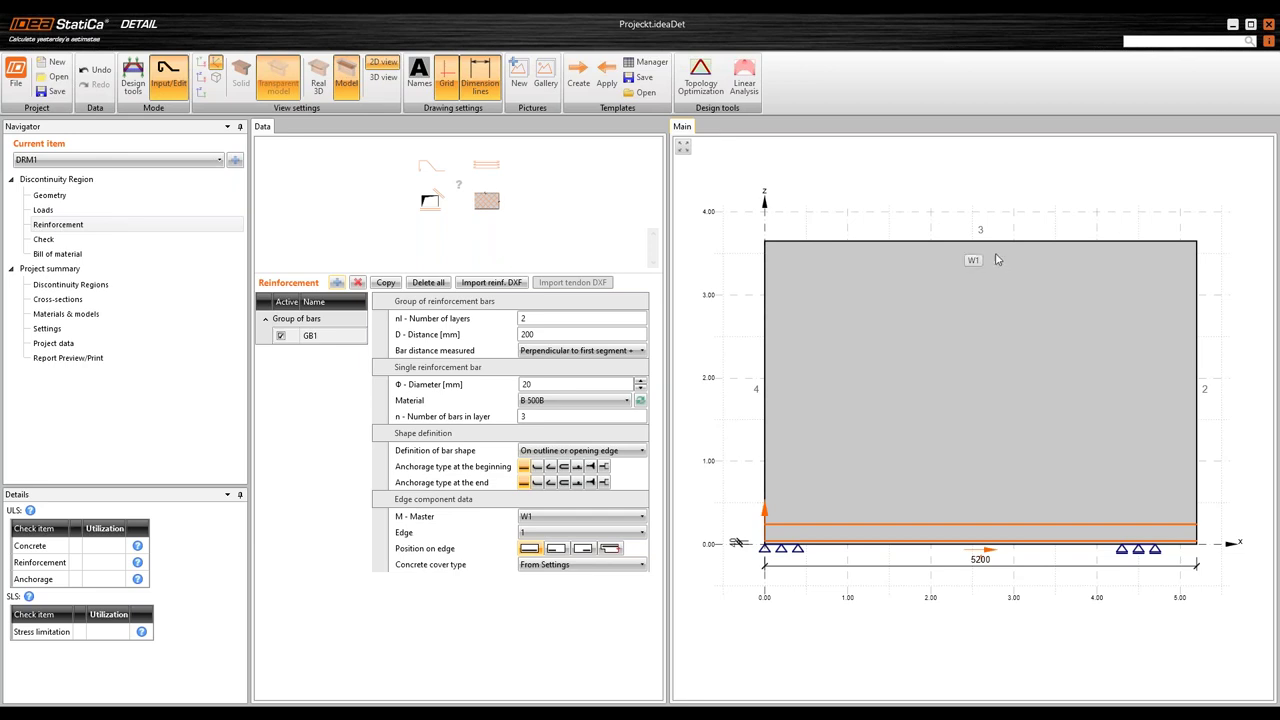
pyautogui.click(571, 531)
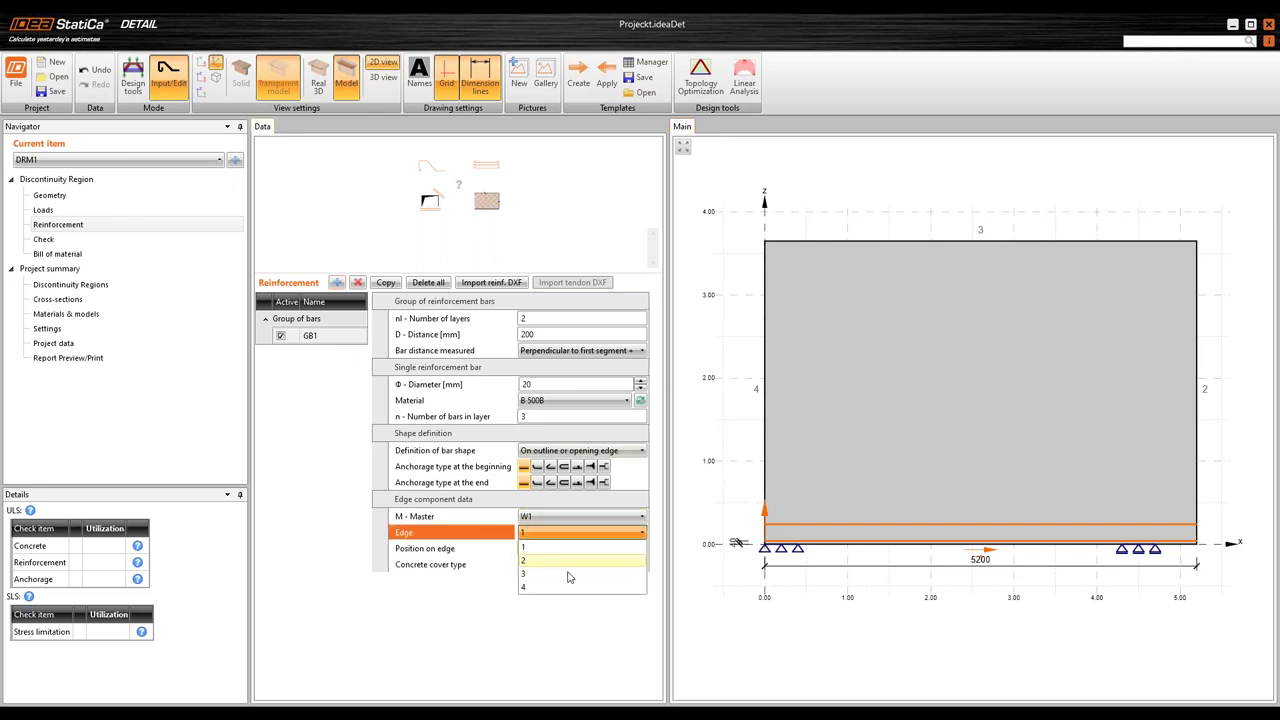
pyautogui.click(570, 576)
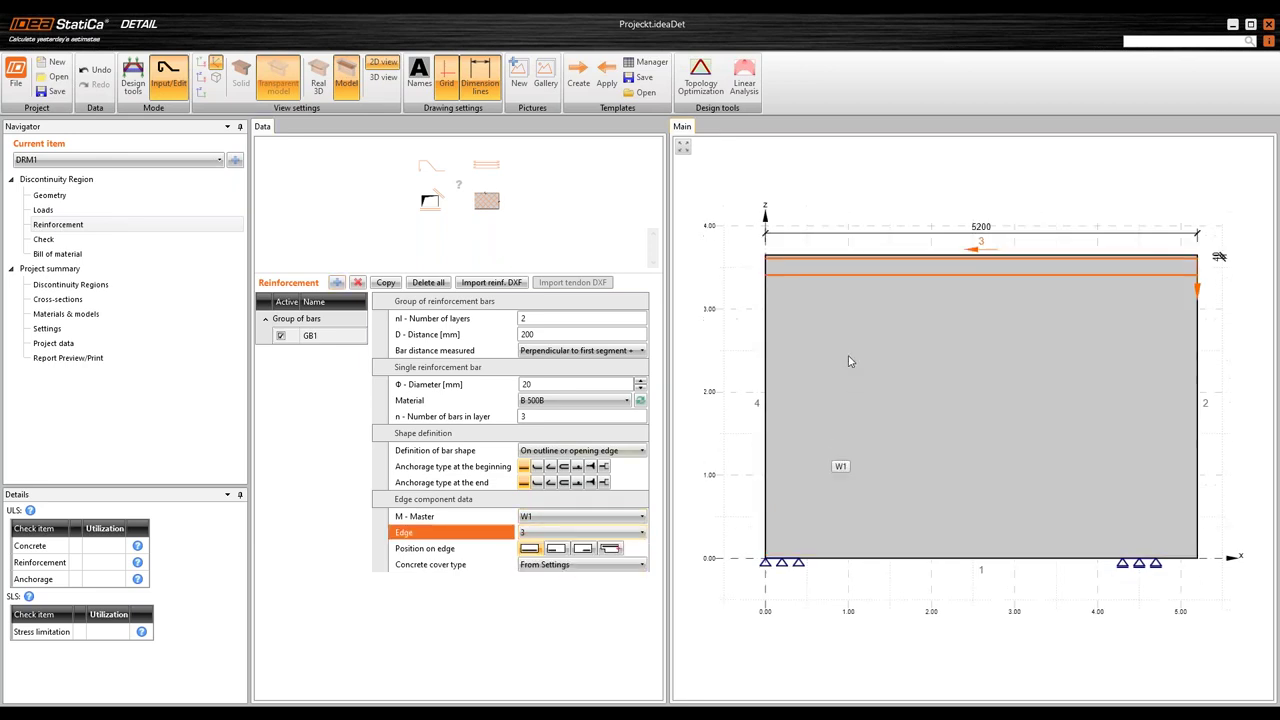
# Give the bar group on edge 3 12 layers at a distance of 300 mm
pyautogui.click(497, 321)
pyautogui.write('12')
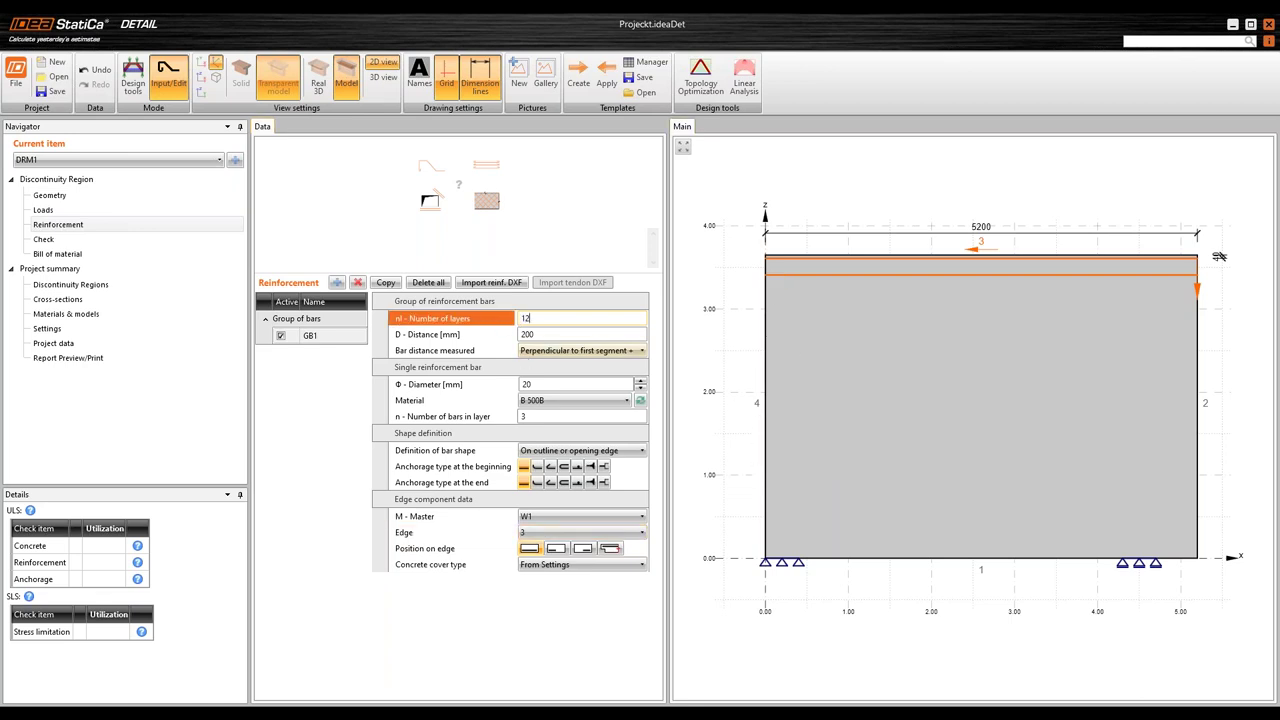
pyautogui.press('Tab')
pyautogui.write('300')
pyautogui.press('Tab')
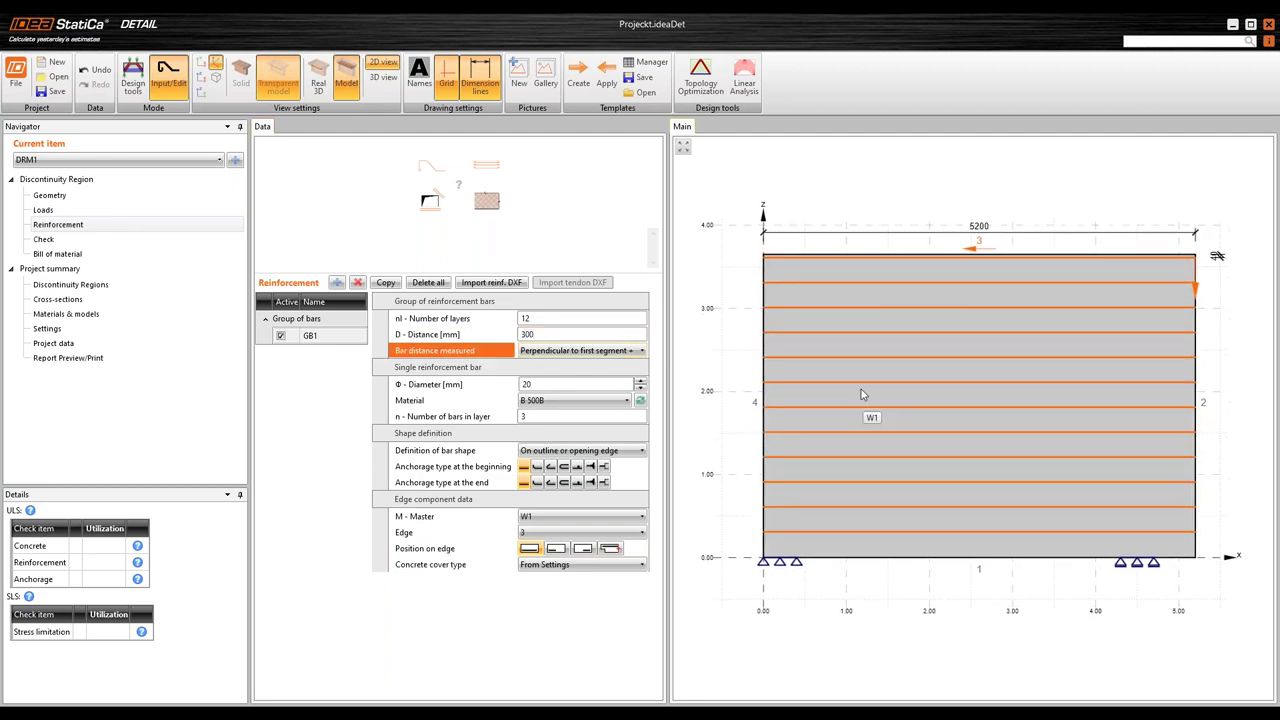
# Set the group's bar diameter to 12 mm with 2 bars in each layer
pyautogui.click(524, 384)
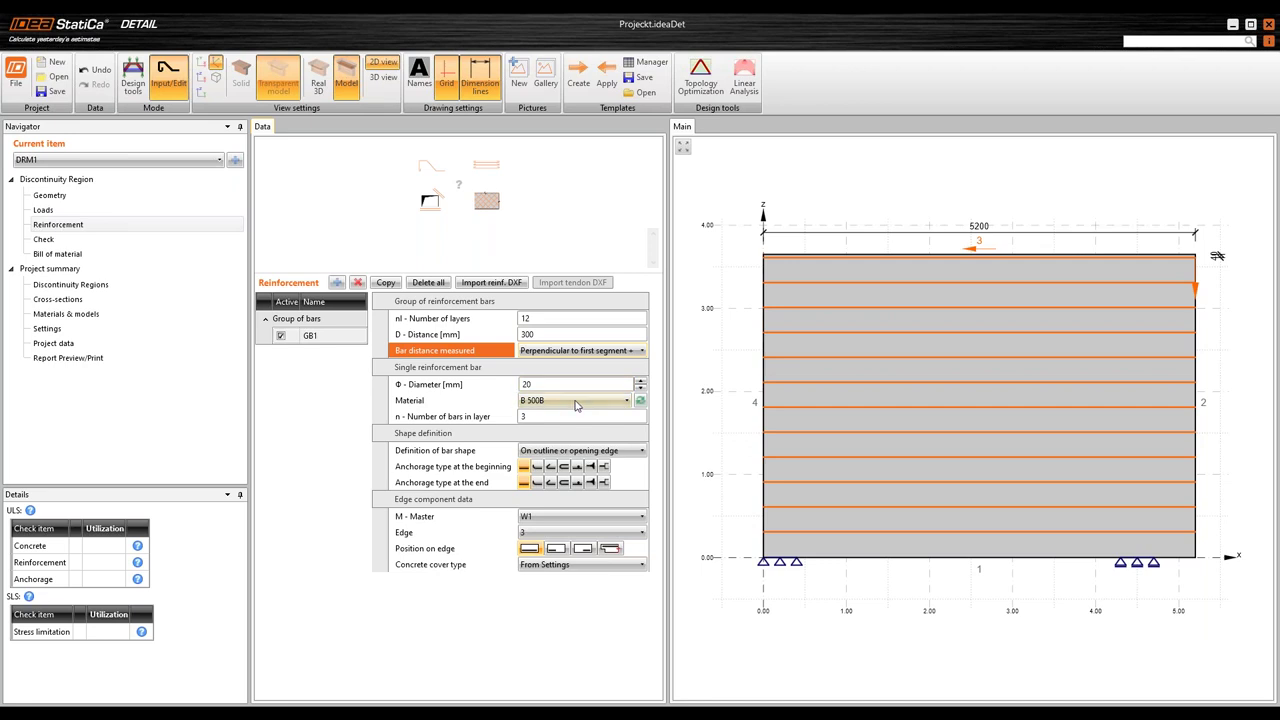
pyautogui.moveTo(560, 385); pyautogui.dragTo(514, 394)
pyautogui.write('12')
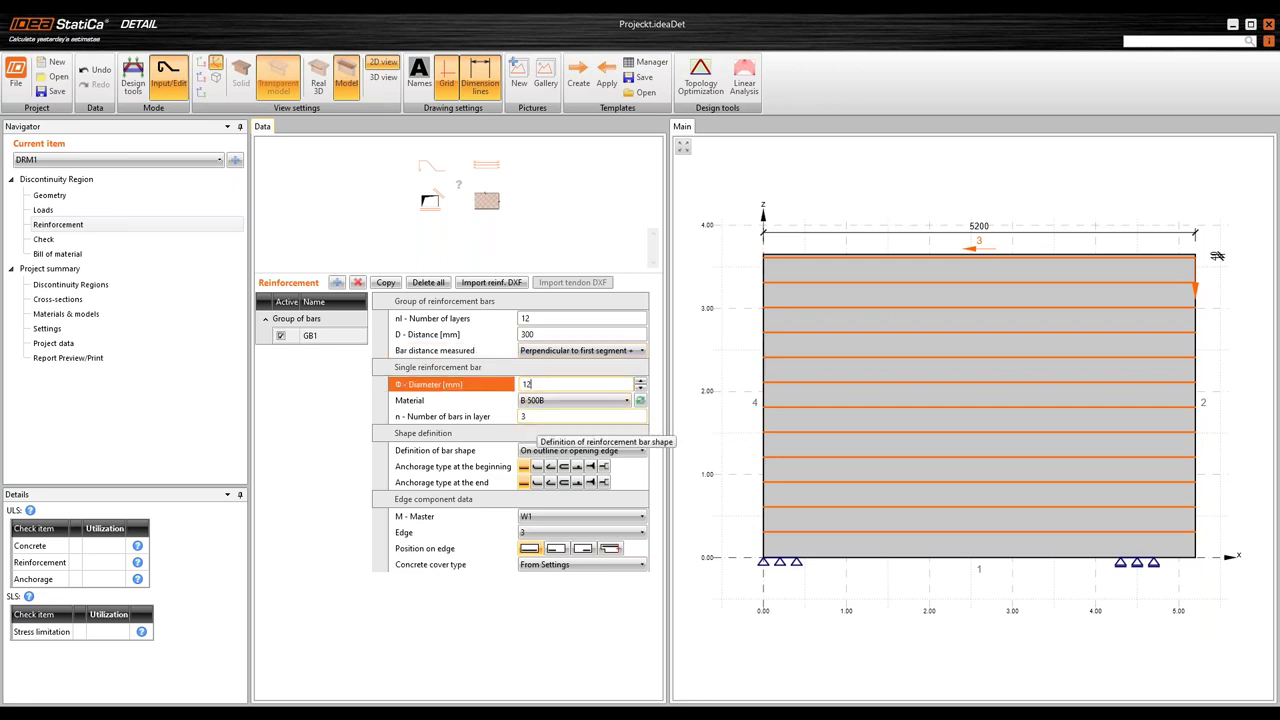
pyautogui.click(530, 416)
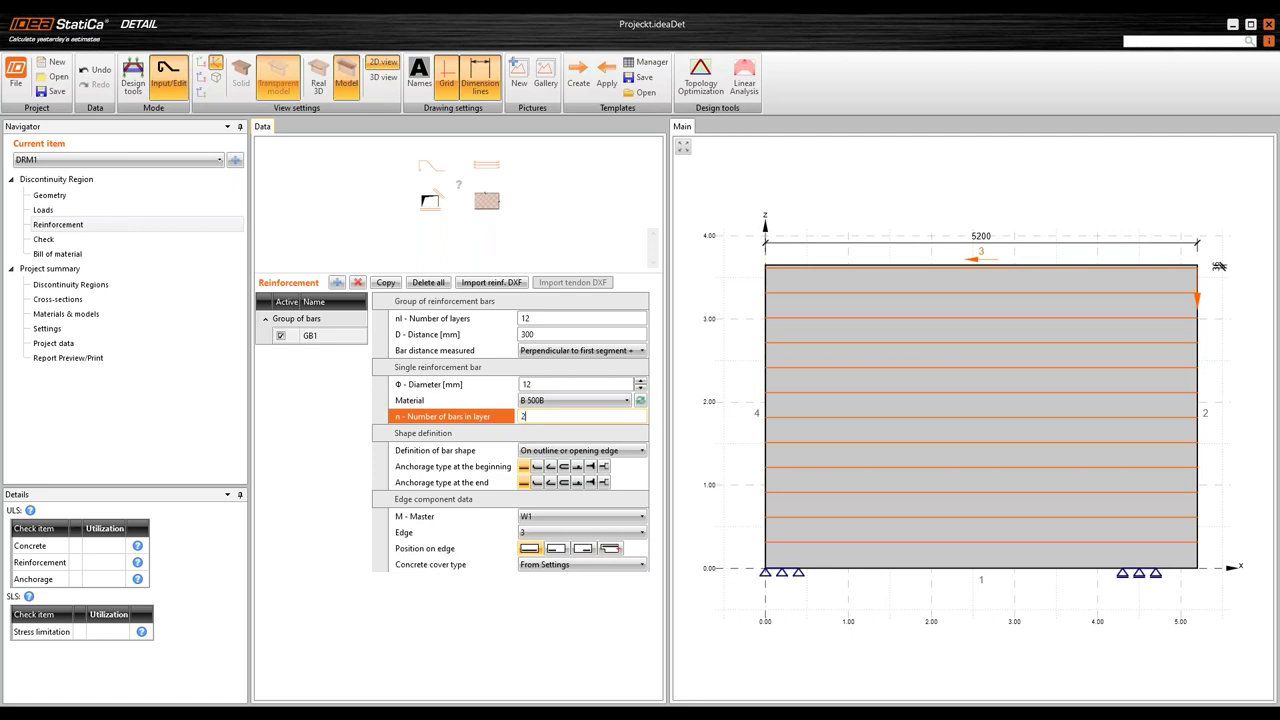
pyautogui.write('2')
pyautogui.press('Tab')
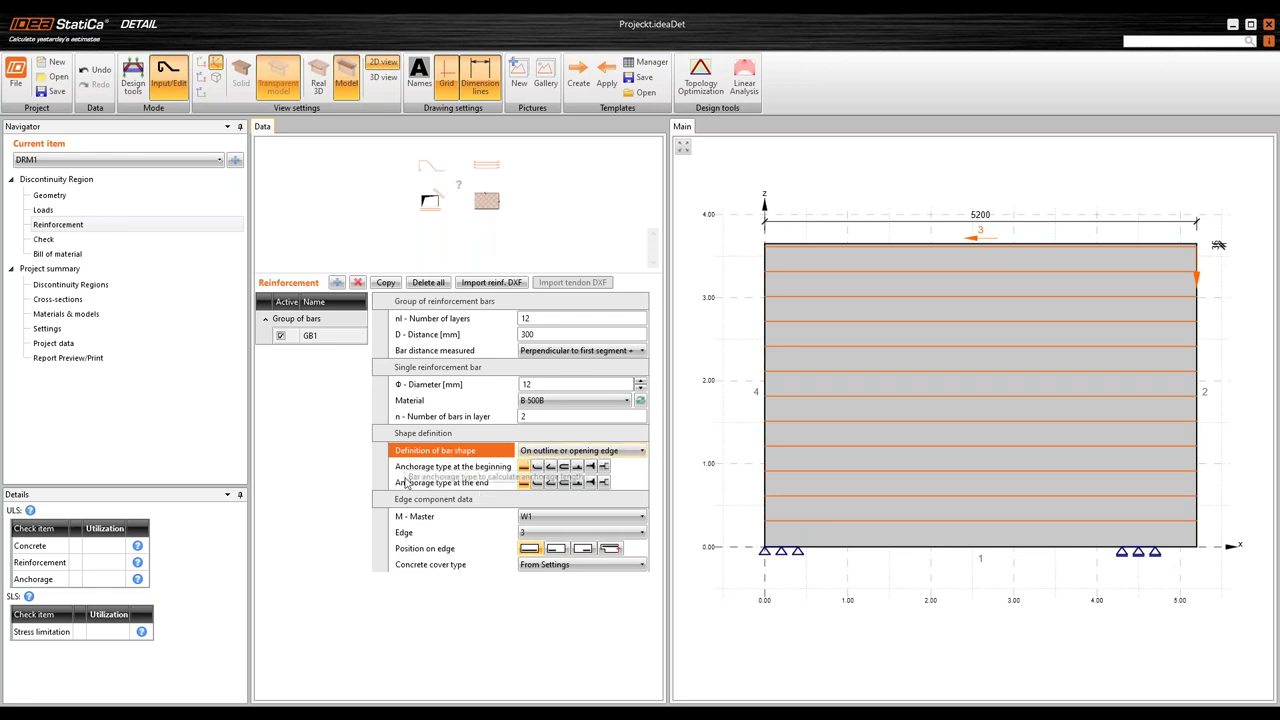
# Set the anchorage type of the edge 3 bar group to perfect bond at both the beginning and the end
pyautogui.click(591, 467)
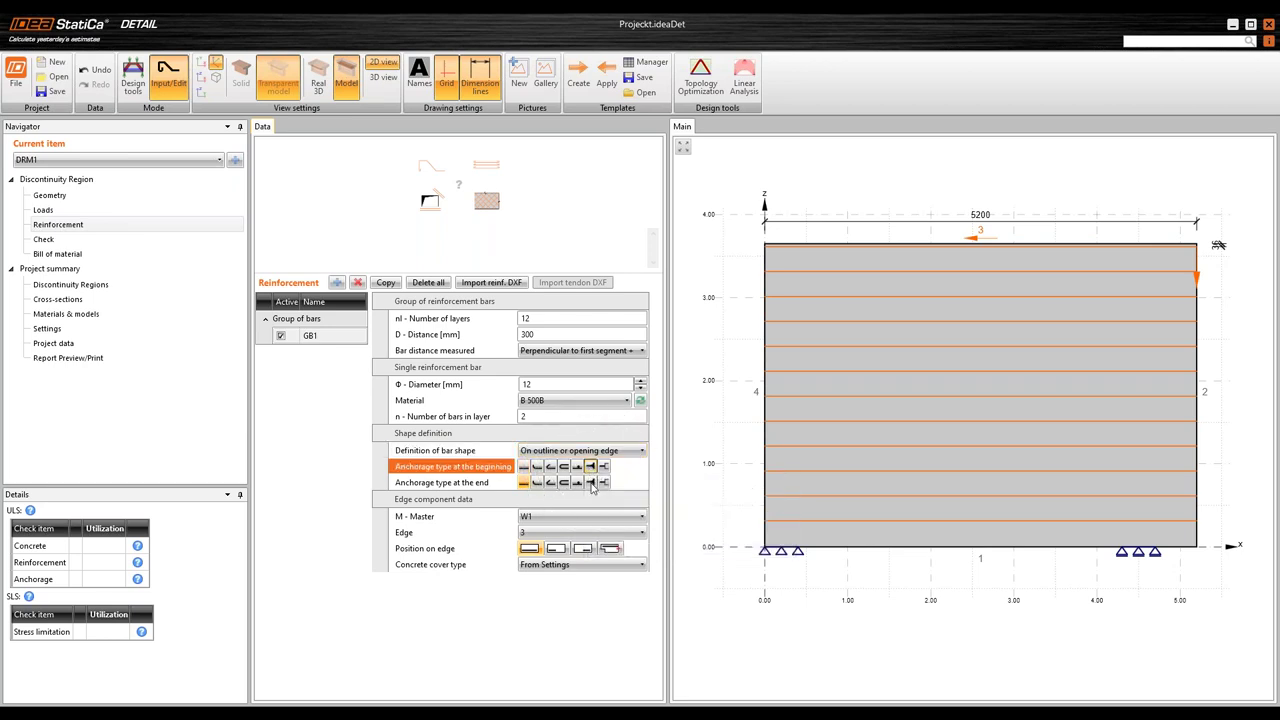
pyautogui.click(590, 483)
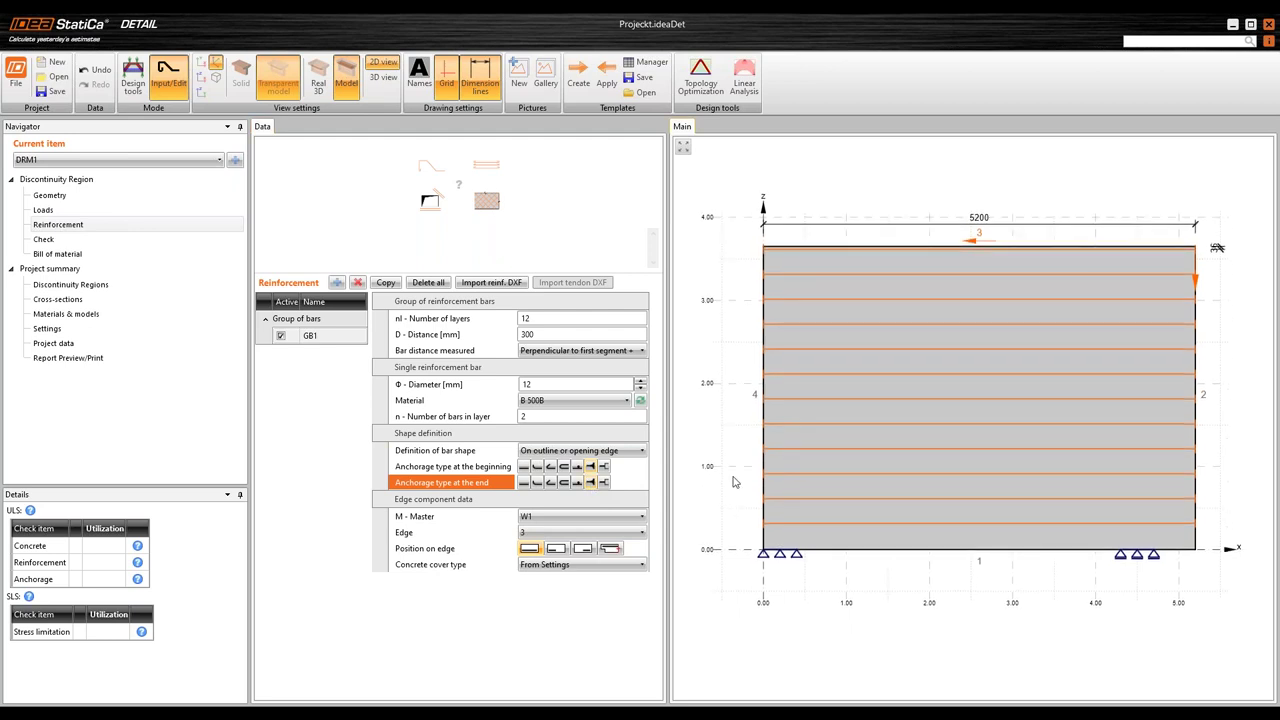
pyautogui.scroll(5, 755, 421)
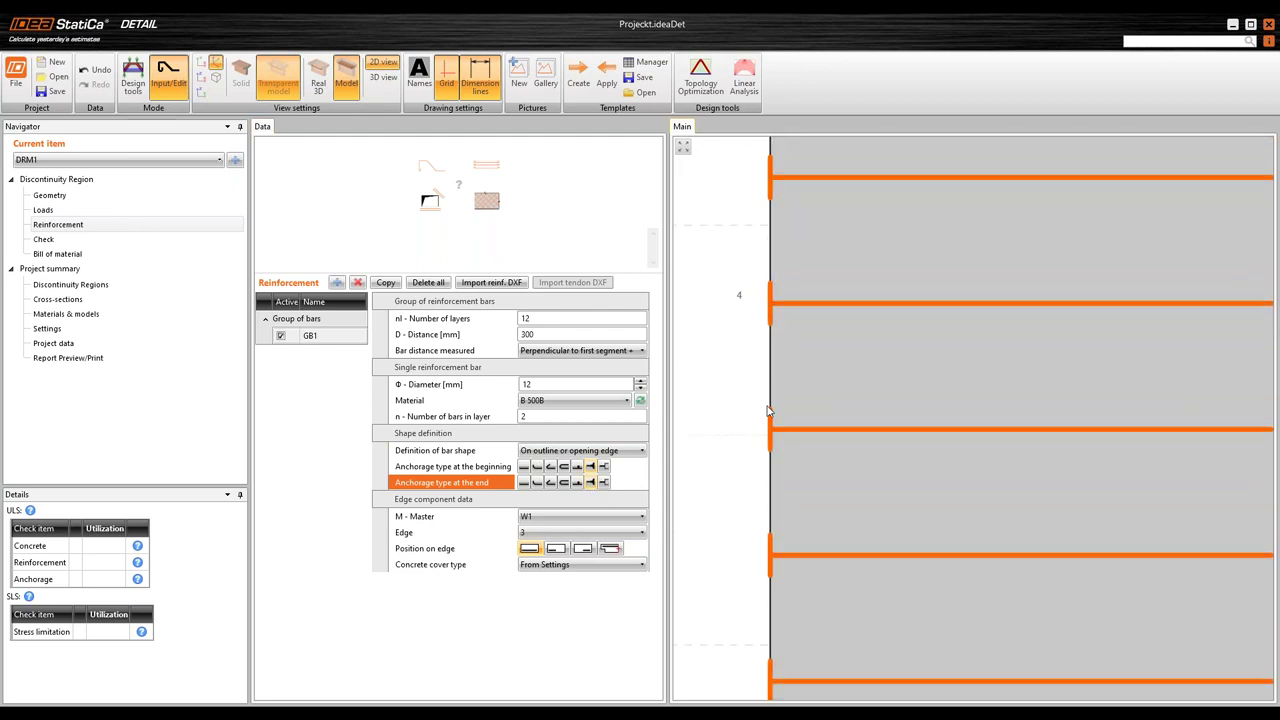
pyautogui.scroll(-5, 770, 449)
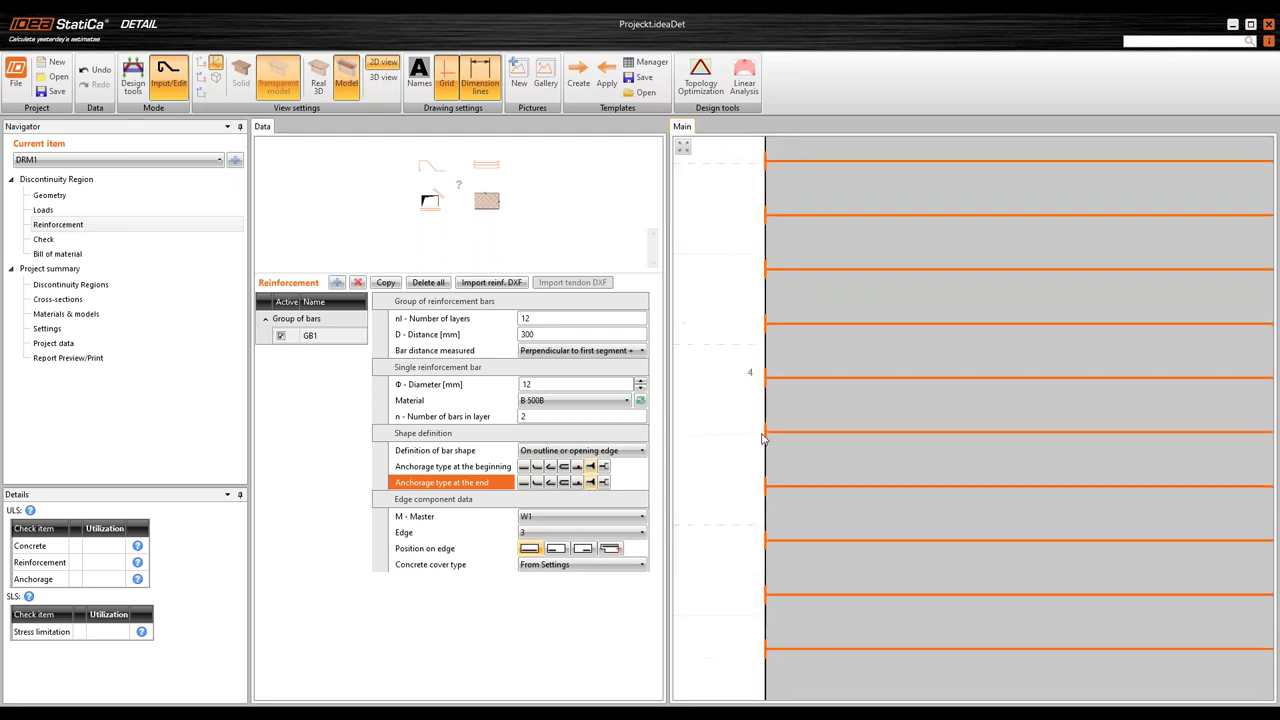
# Examine the bars and their end anchorages in the real 3D view, including a front view, and return to the 2D model view
pyautogui.click(318, 80)
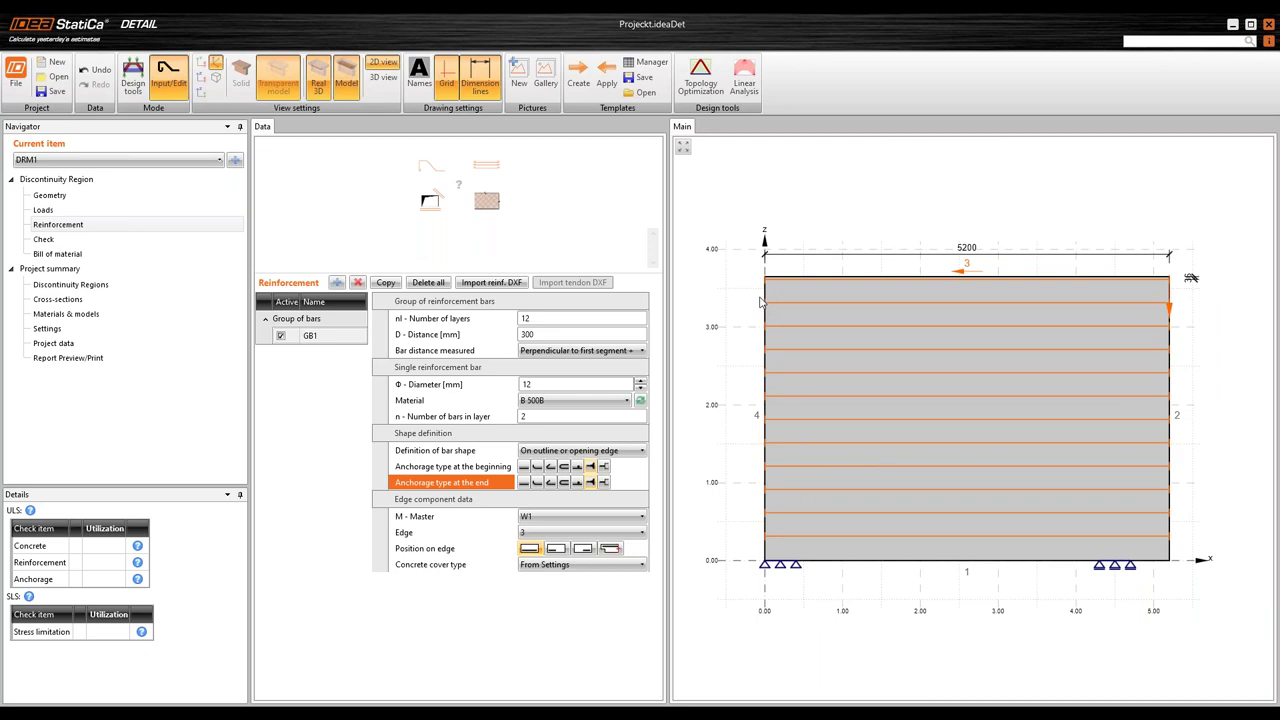
pyautogui.scroll(5, 1173, 305)
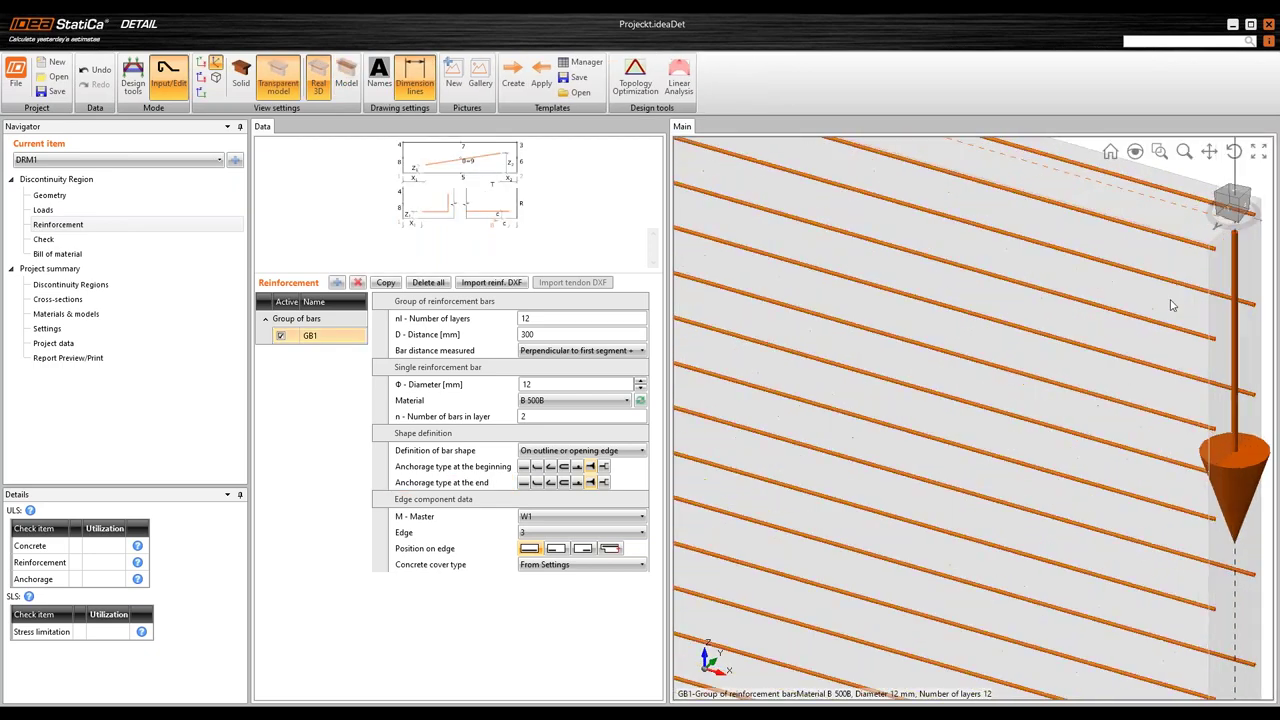
pyautogui.scroll(5, 1068, 298)
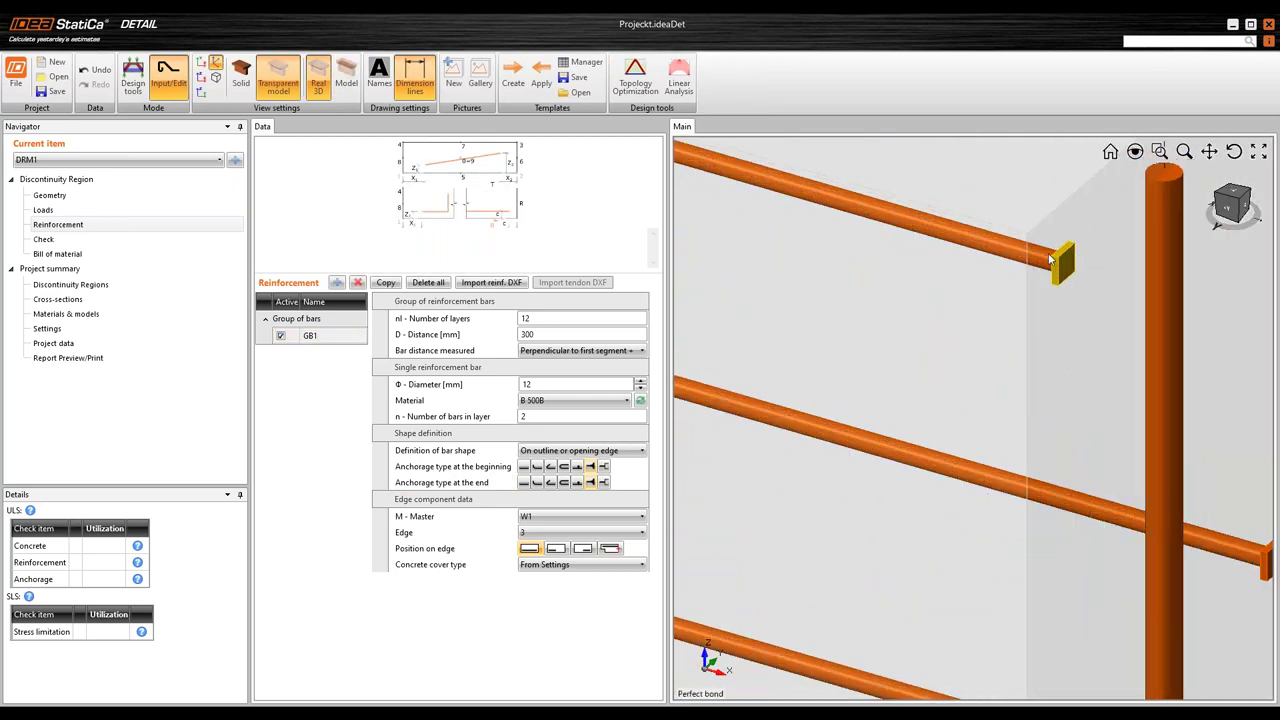
pyautogui.scroll(-5, 1075, 280)
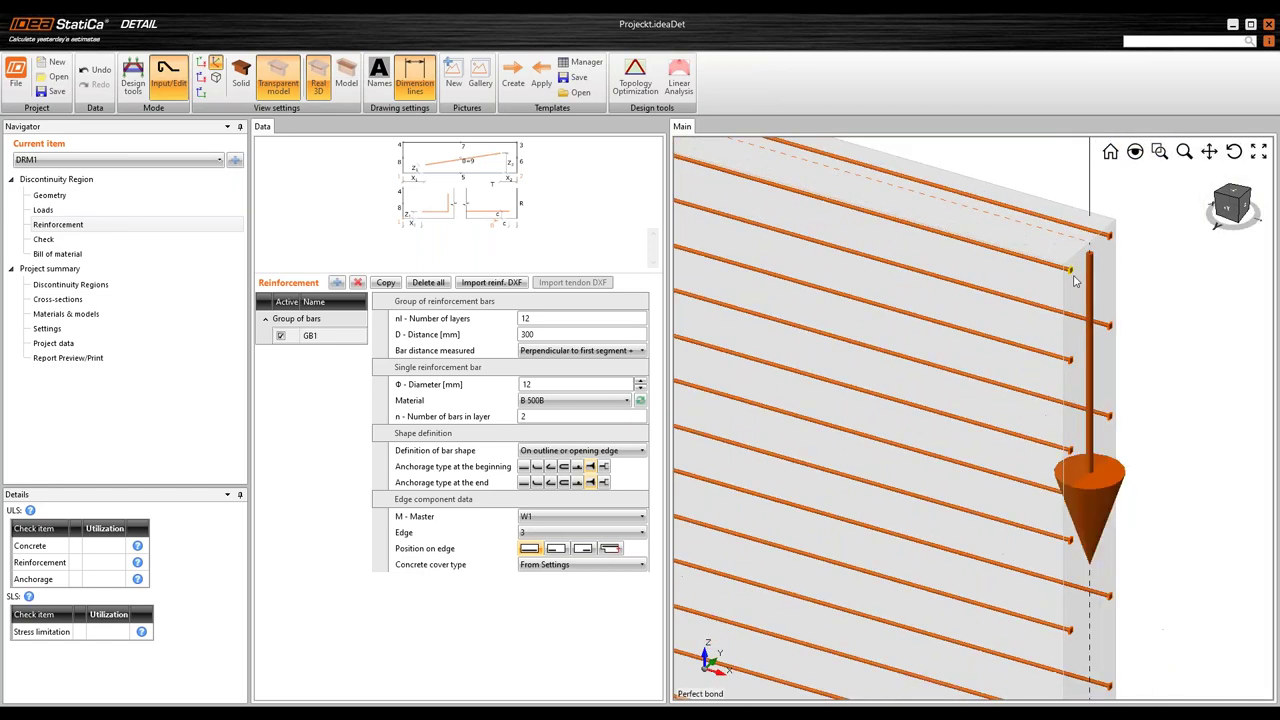
pyautogui.scroll(-5, 1071, 285)
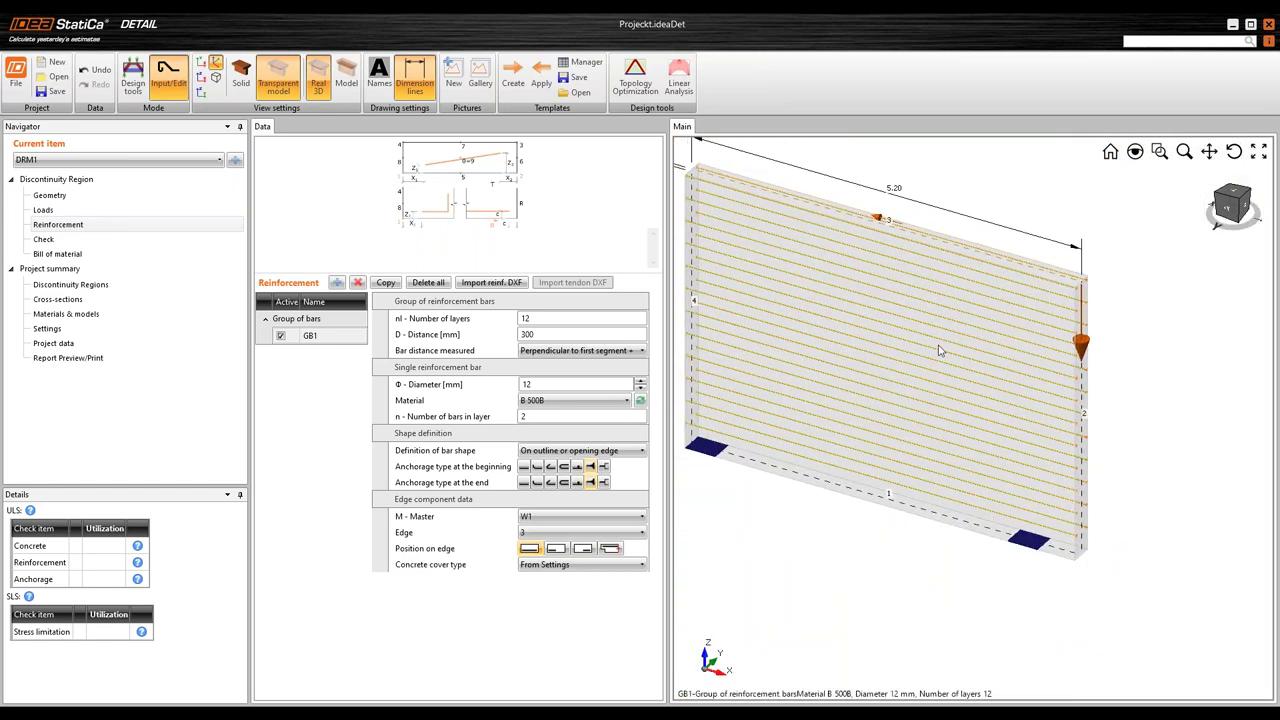
pyautogui.click(1226, 208)
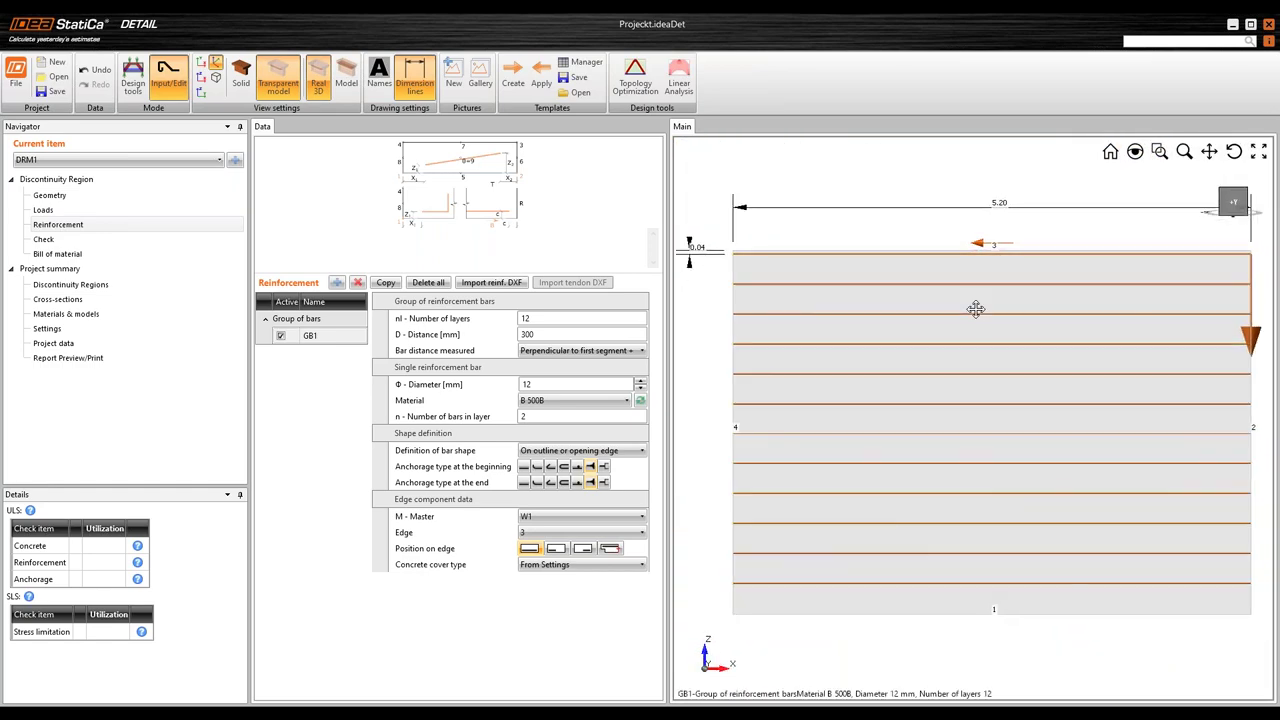
pyautogui.click(346, 80)
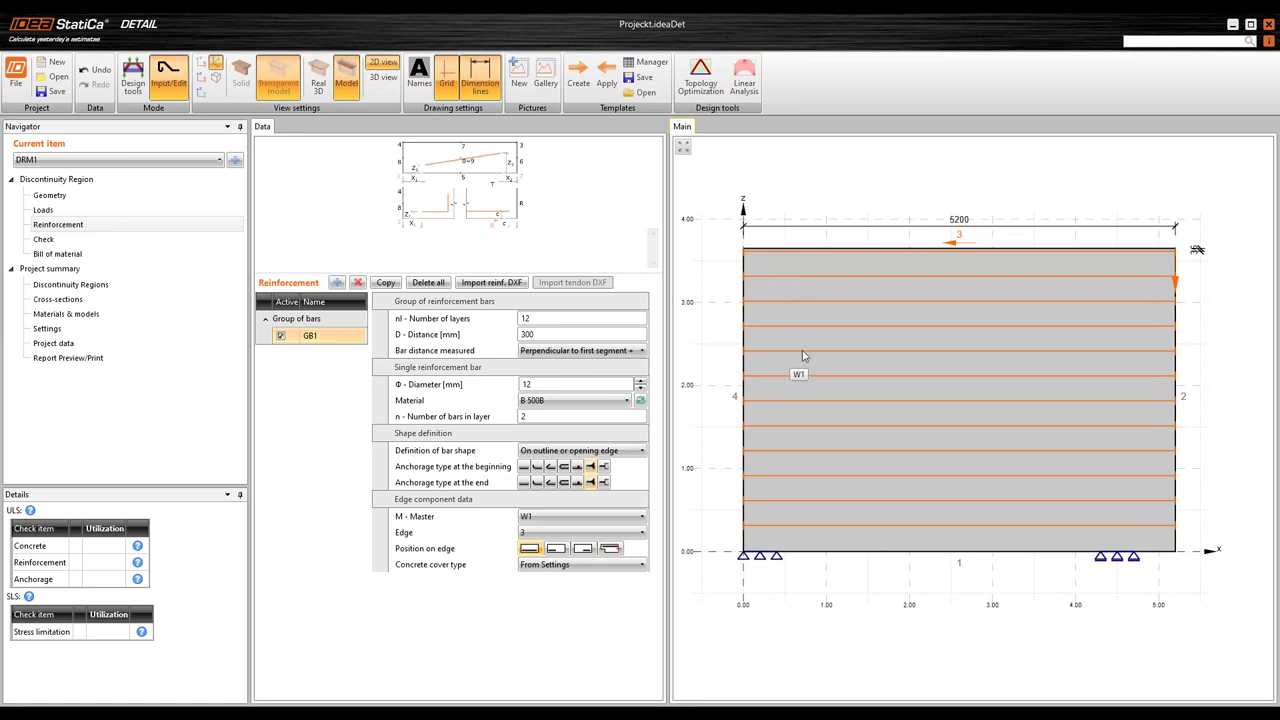
# Copy the edge 3 bar group, assign the copy to edge 4 of the wall and give it 18 layers
pyautogui.click(385, 282)
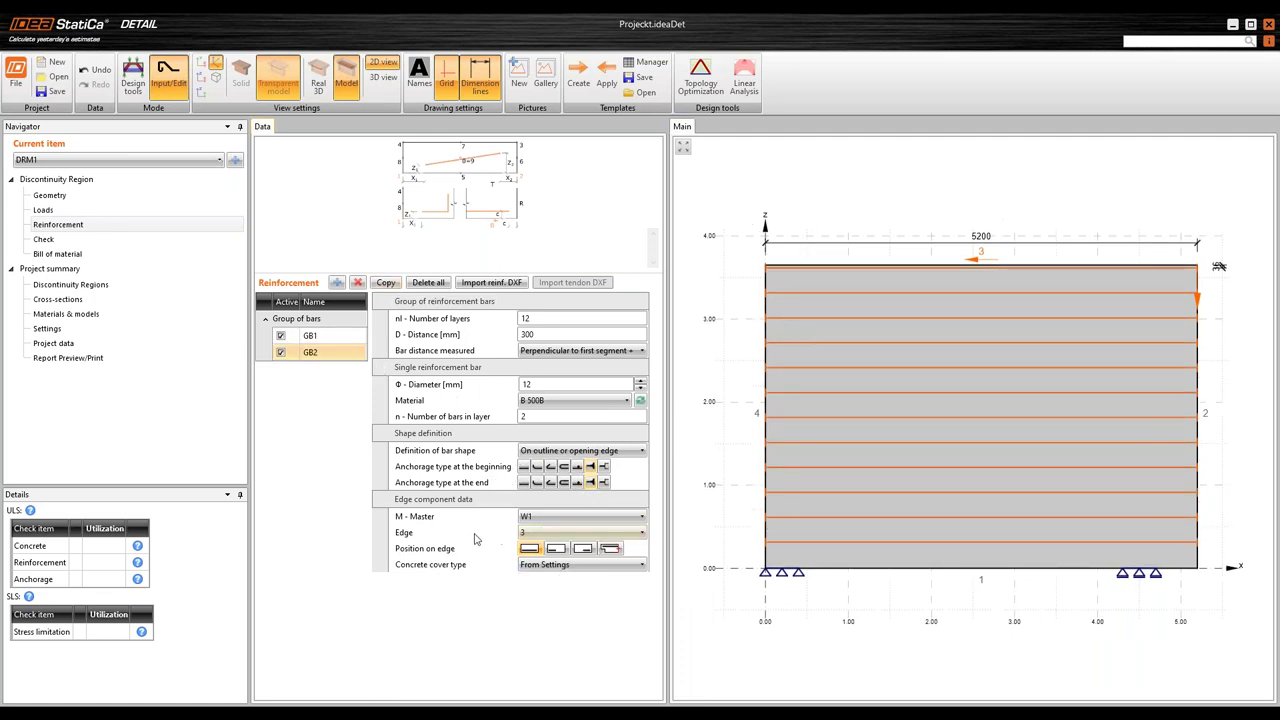
pyautogui.click(533, 535)
pyautogui.click(560, 588)
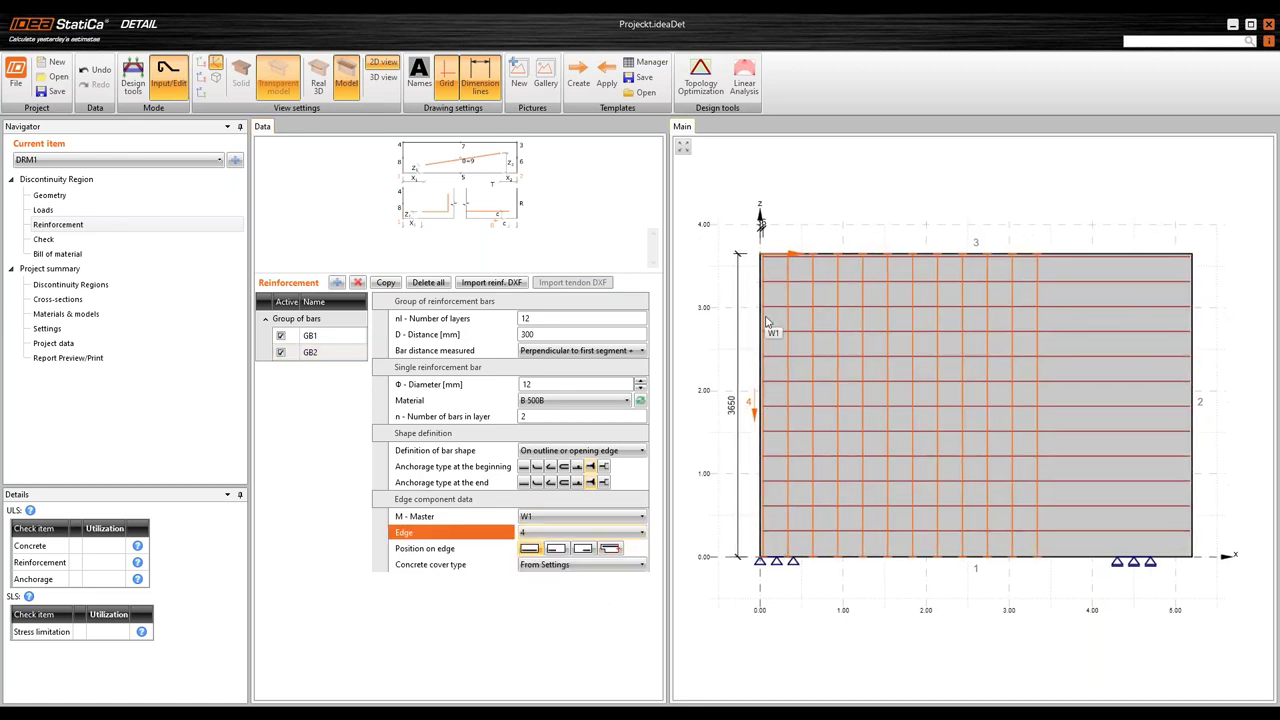
pyautogui.click(505, 321)
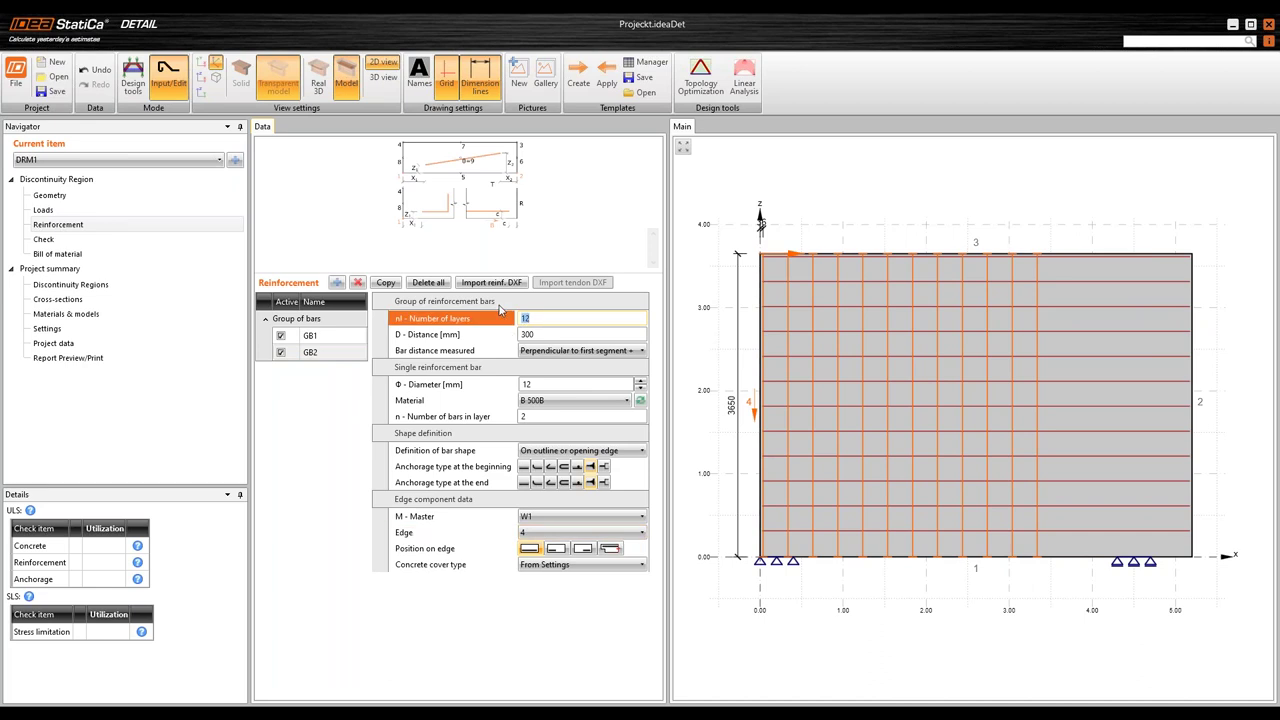
pyautogui.write('18')
pyautogui.press('Tab')
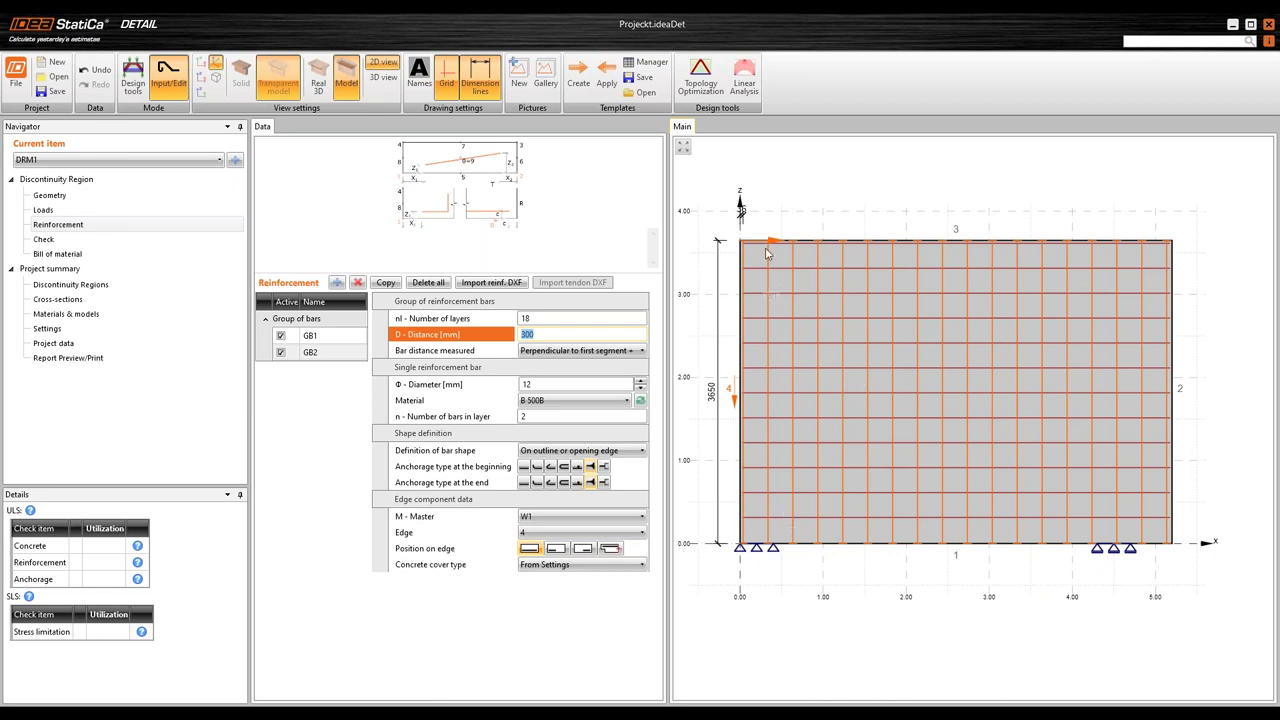
# Set the edge 4 bar group's anchorage to a plain straight bar at the beginning and perfect bond at the end
pyautogui.scroll(5, 742, 292)
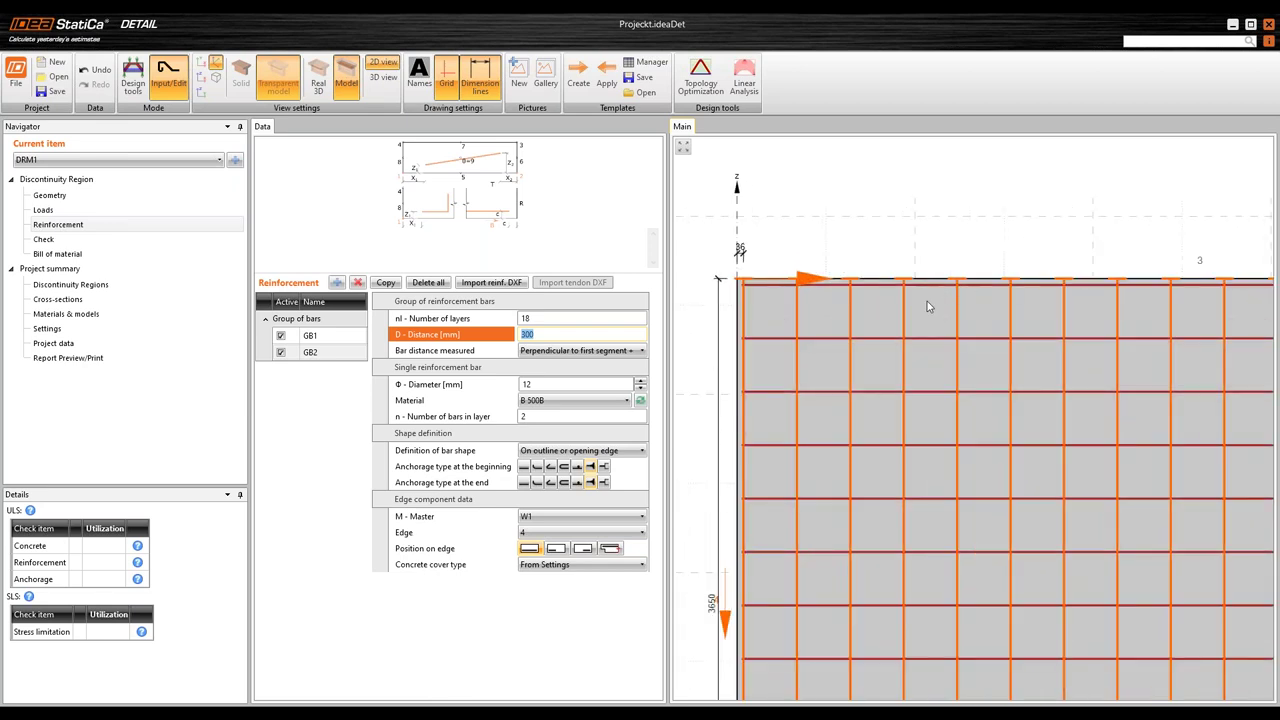
pyautogui.scroll(-3, 928, 288)
pyautogui.moveTo(1044, 401); pyautogui.dragTo(871, 386, button='middle')
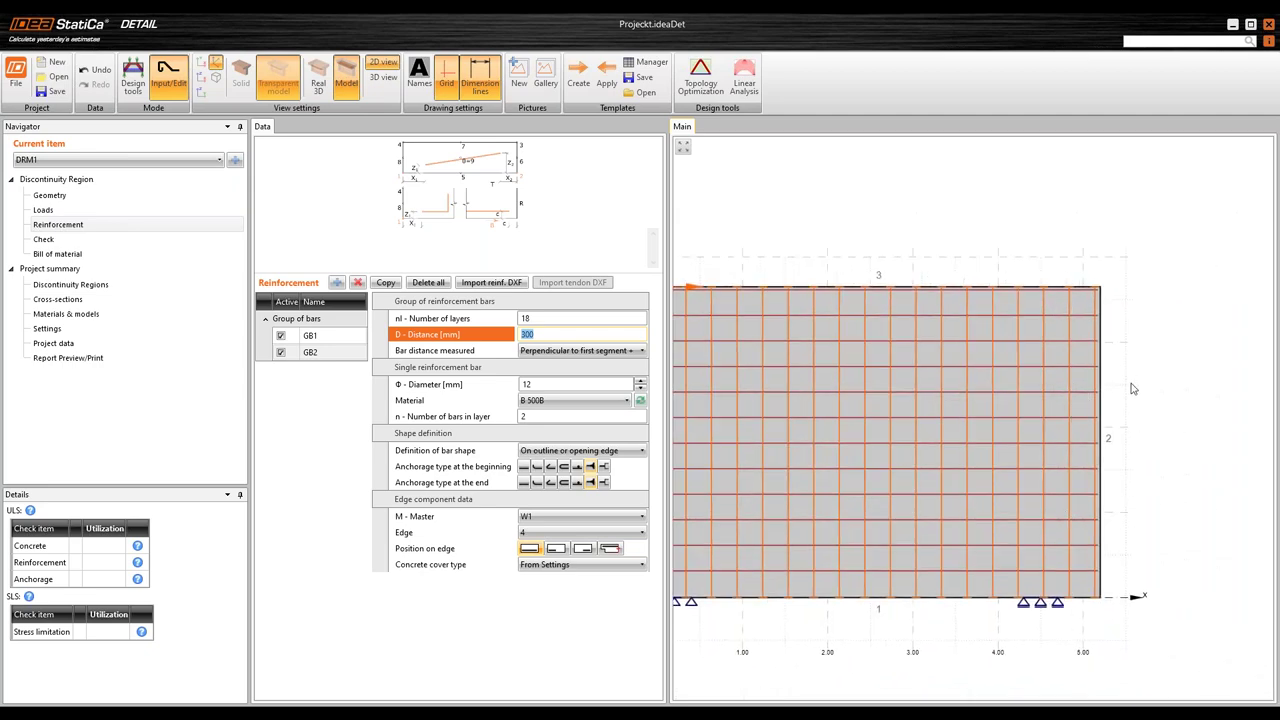
pyautogui.scroll(2, 1000, 447)
pyautogui.scroll(-2, 1073, 457)
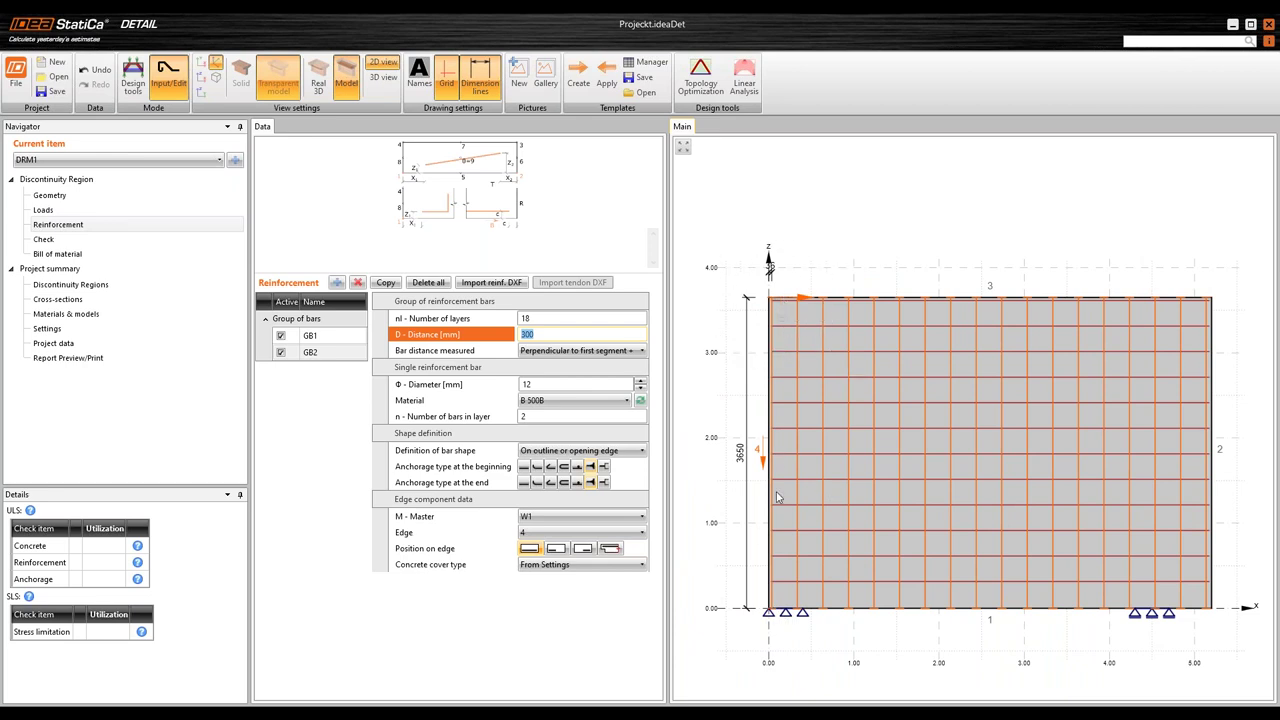
pyautogui.click(524, 483)
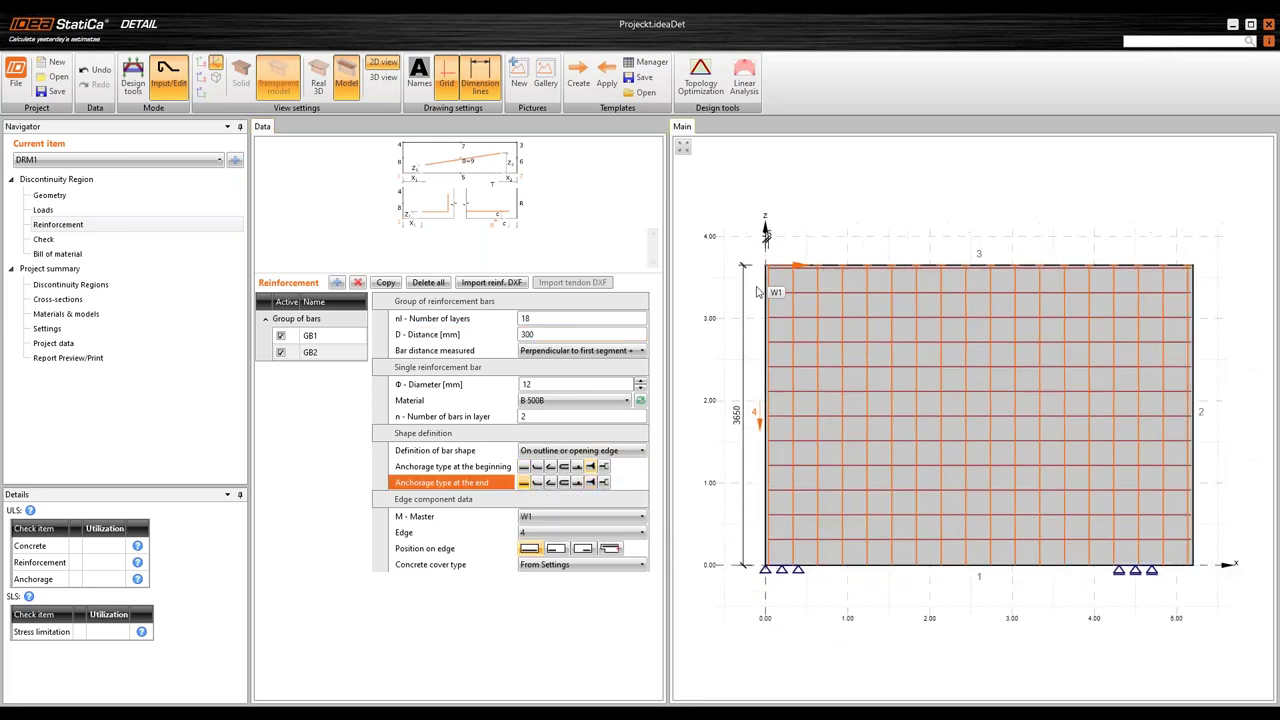
pyautogui.click(590, 466)
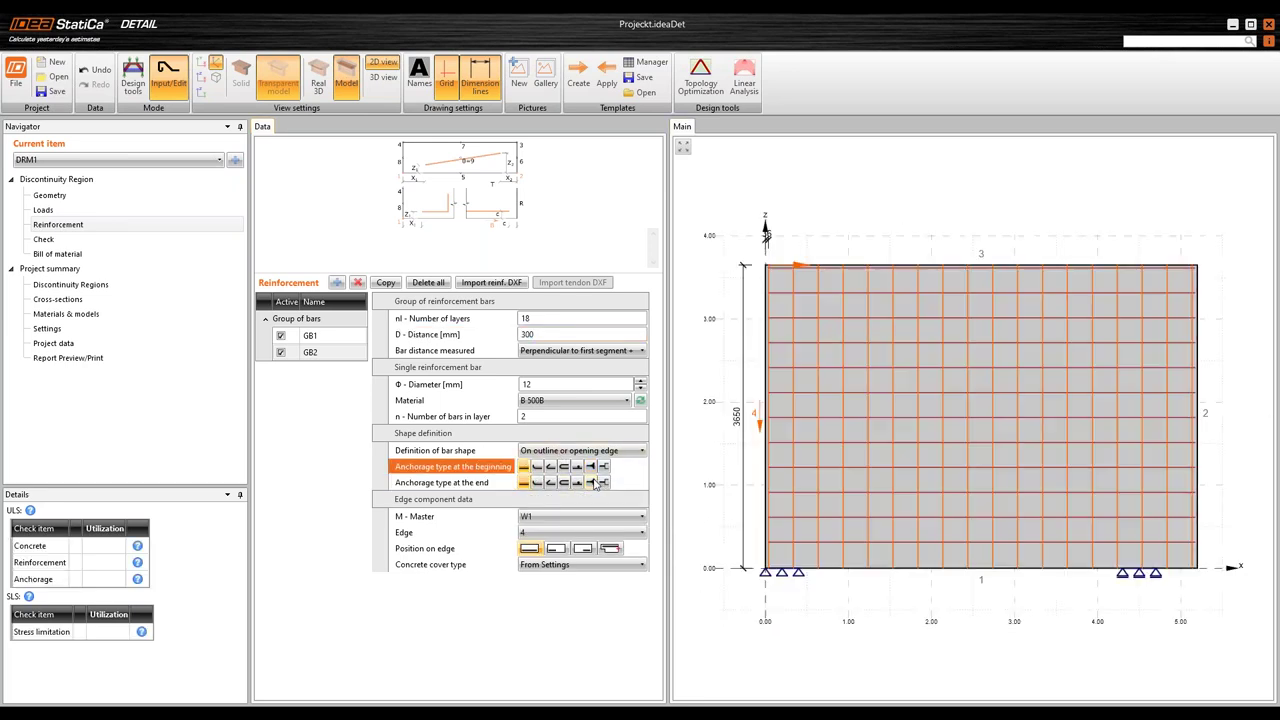
pyautogui.click(591, 482)
pyautogui.scroll(5, 767, 271)
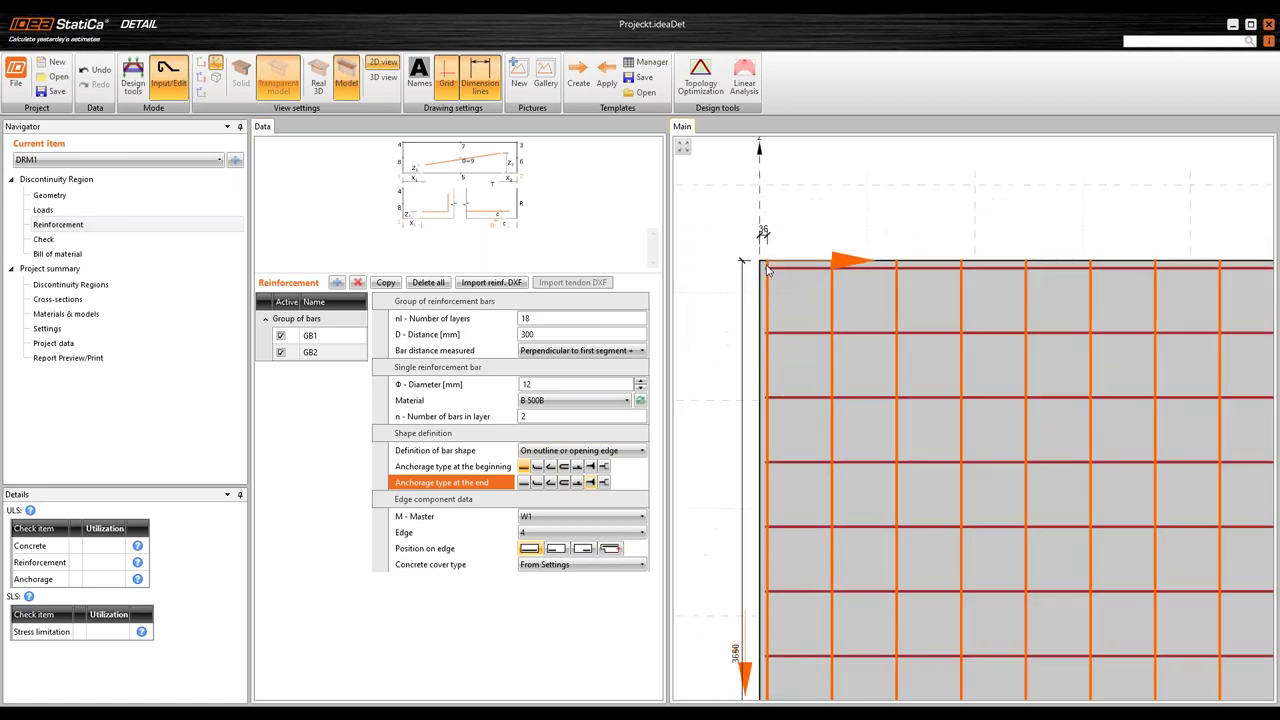
pyautogui.scroll(2, 767, 271)
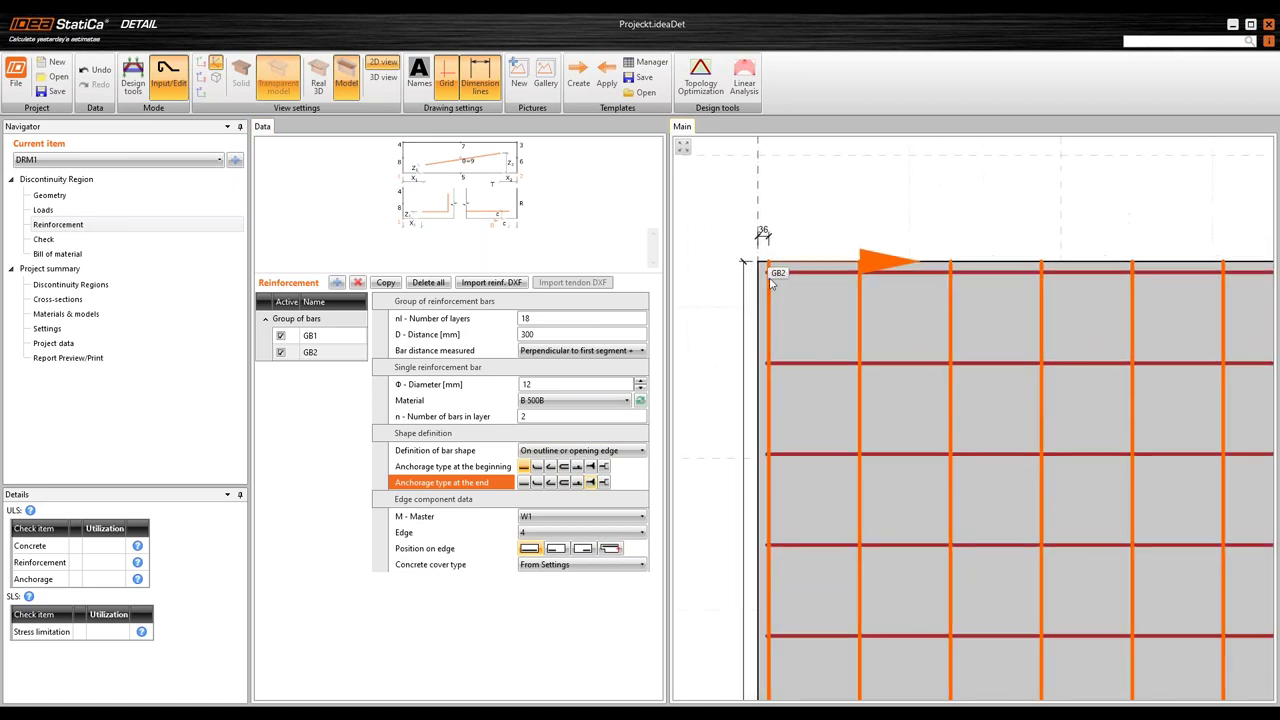
pyautogui.scroll(-2, 770, 283)
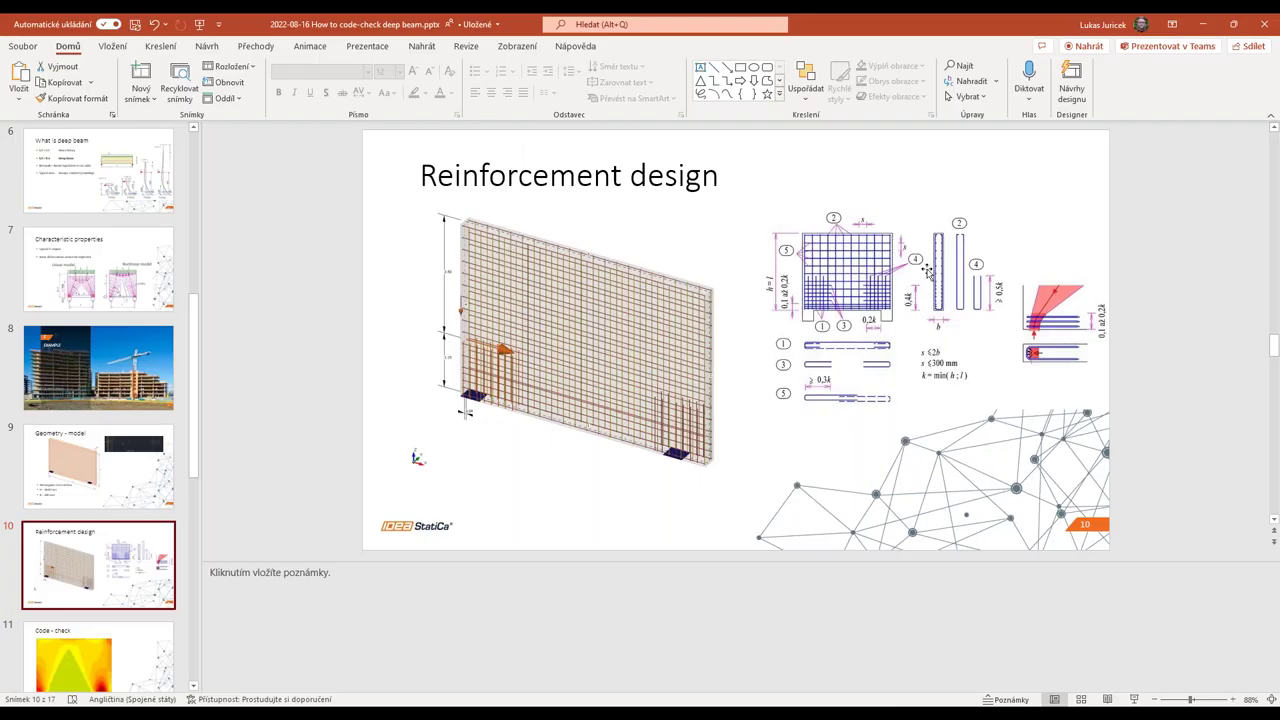
# Examine the detailing diagram on the Reinforcement design slide in PowerPoint and return to the Projeckt model in IDEA StatiCa Detail
pyautogui.click(952, 298)
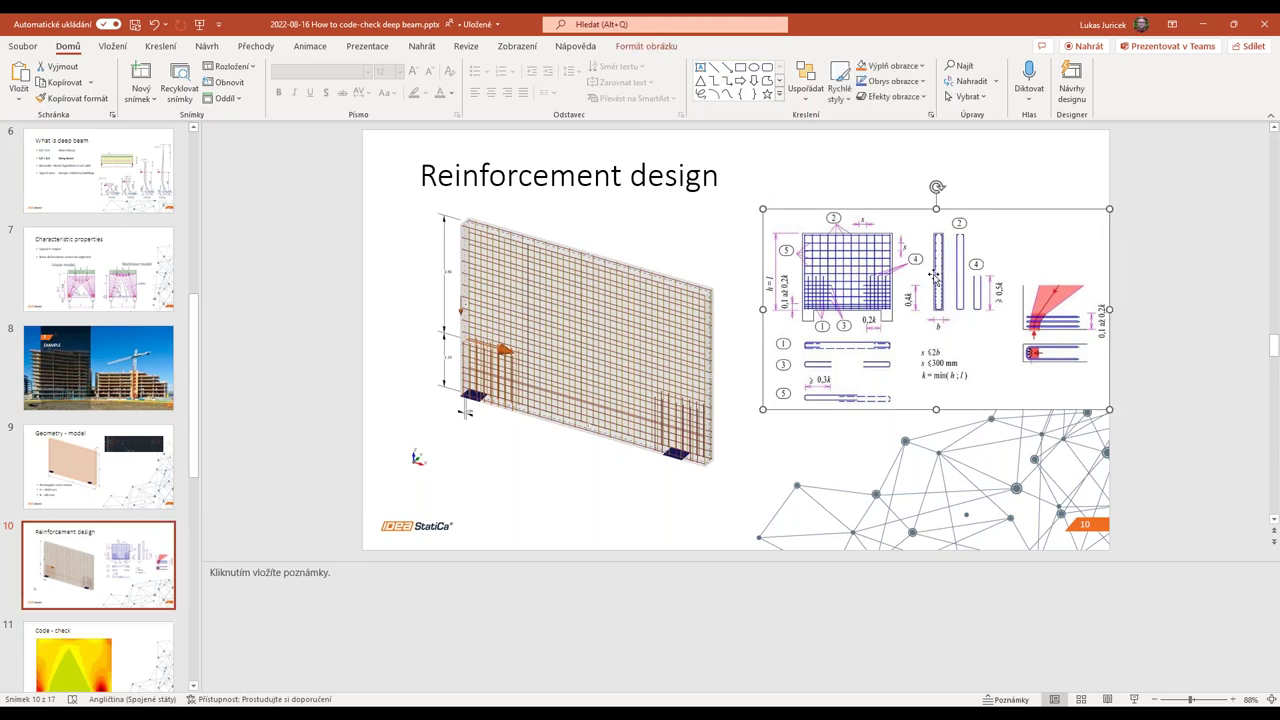
pyautogui.keyDown('ctrl'); pyautogui.scroll(1, 957, 260); pyautogui.keyUp('ctrl')
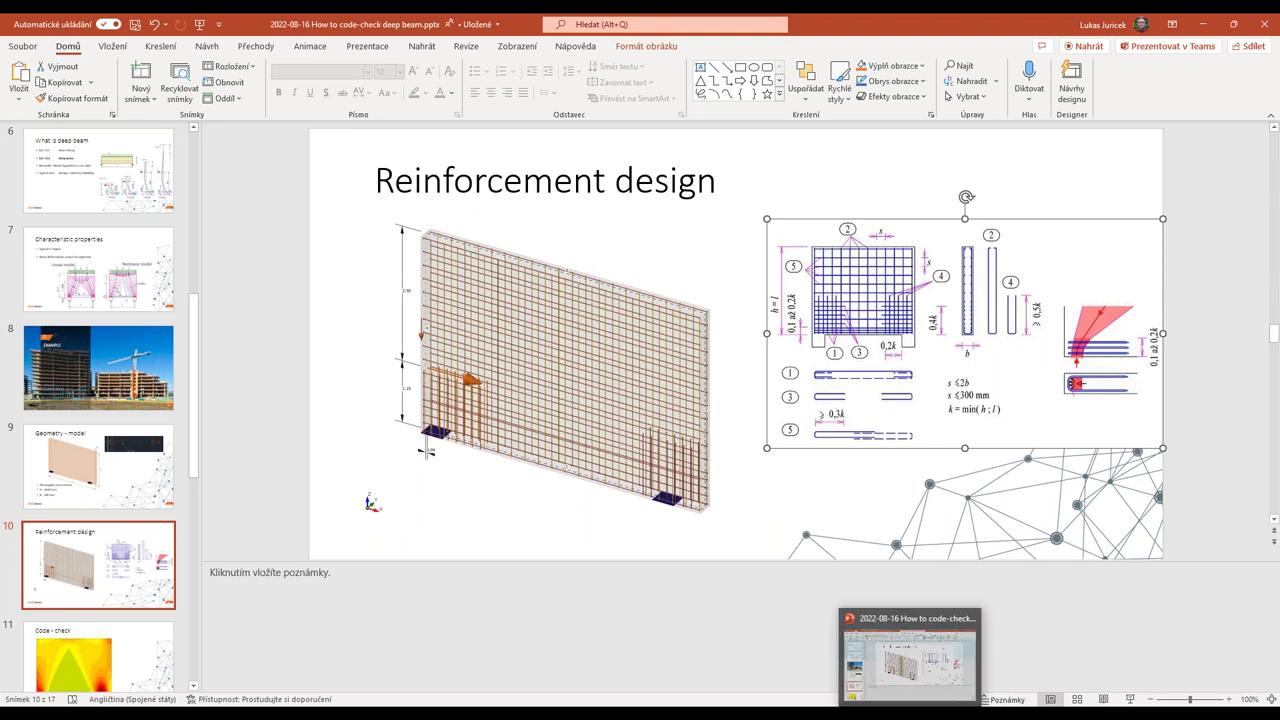
pyautogui.moveTo(865, 714)
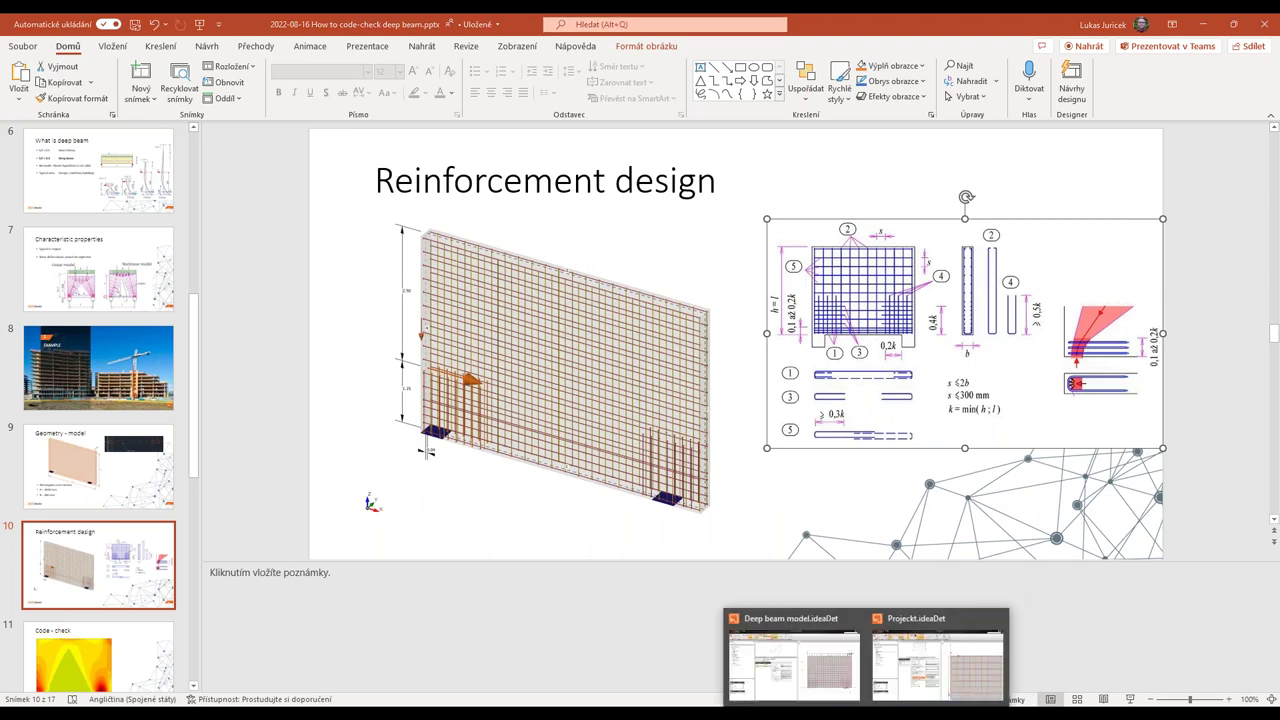
pyautogui.click(951, 681)
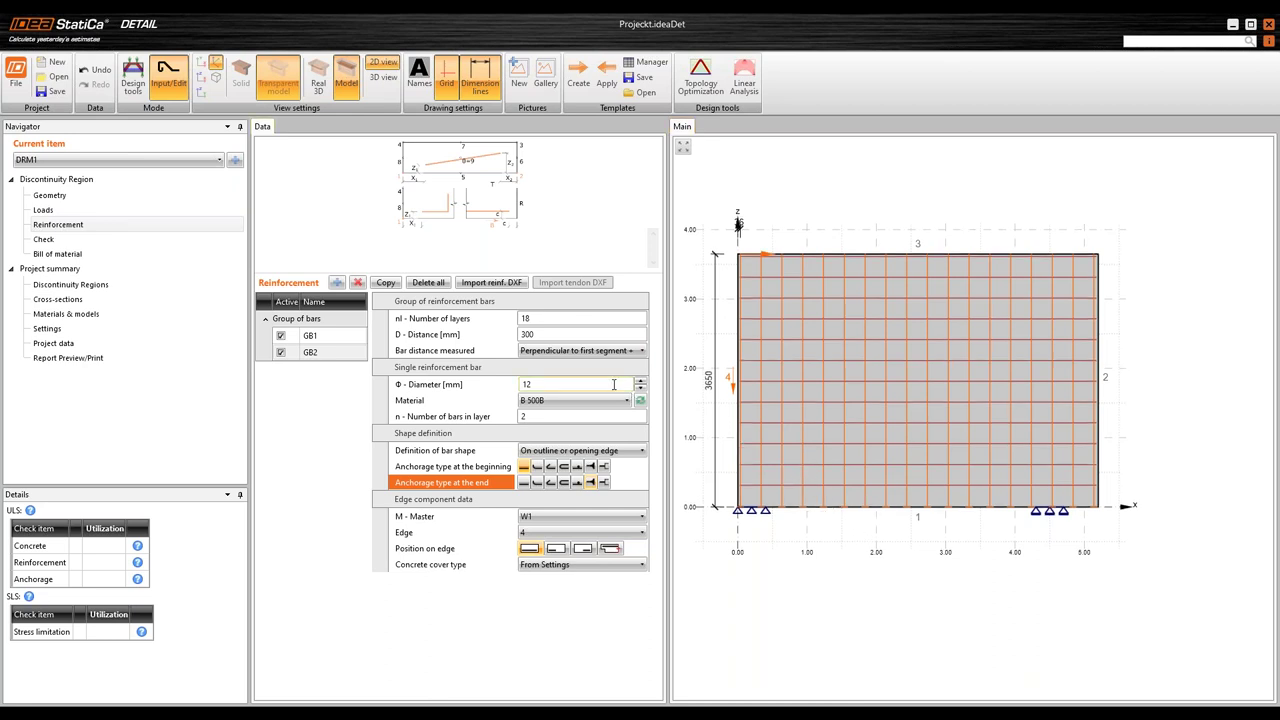
# Add a third group of reinforcement bars on edge 4 with 6 layers at a distance of 200 mm
pyautogui.click(337, 282)
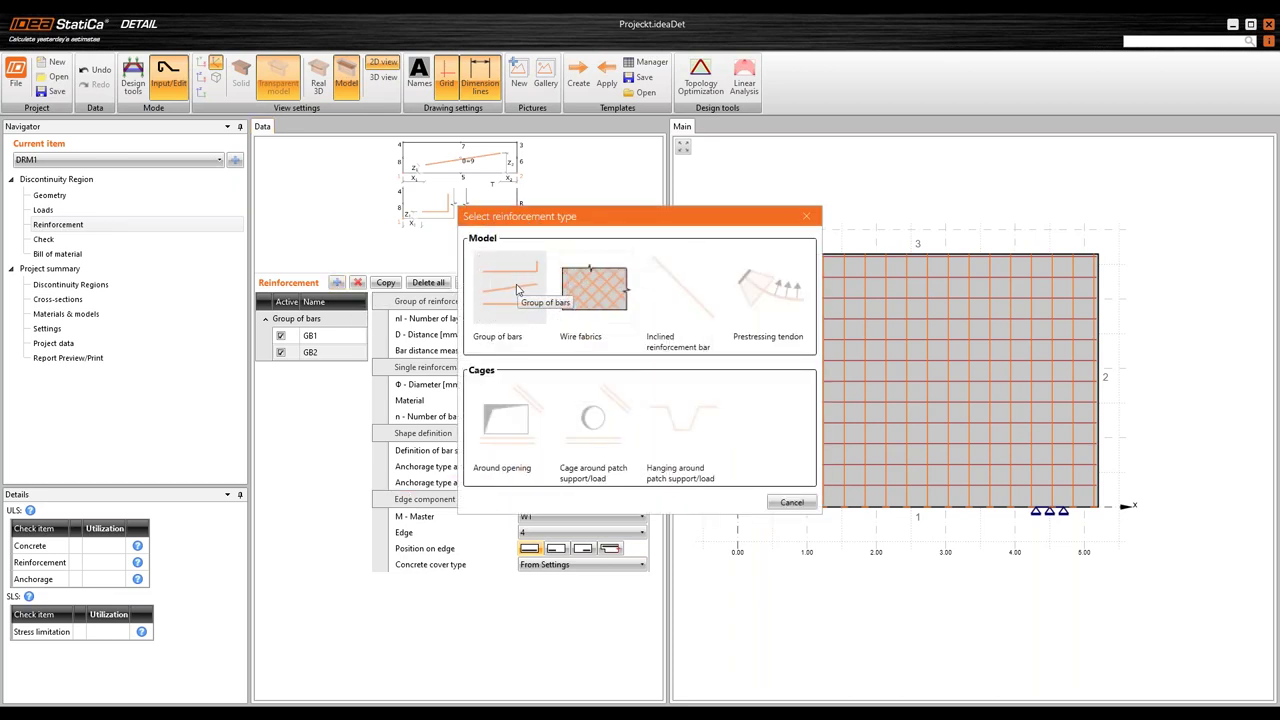
pyautogui.click(567, 328)
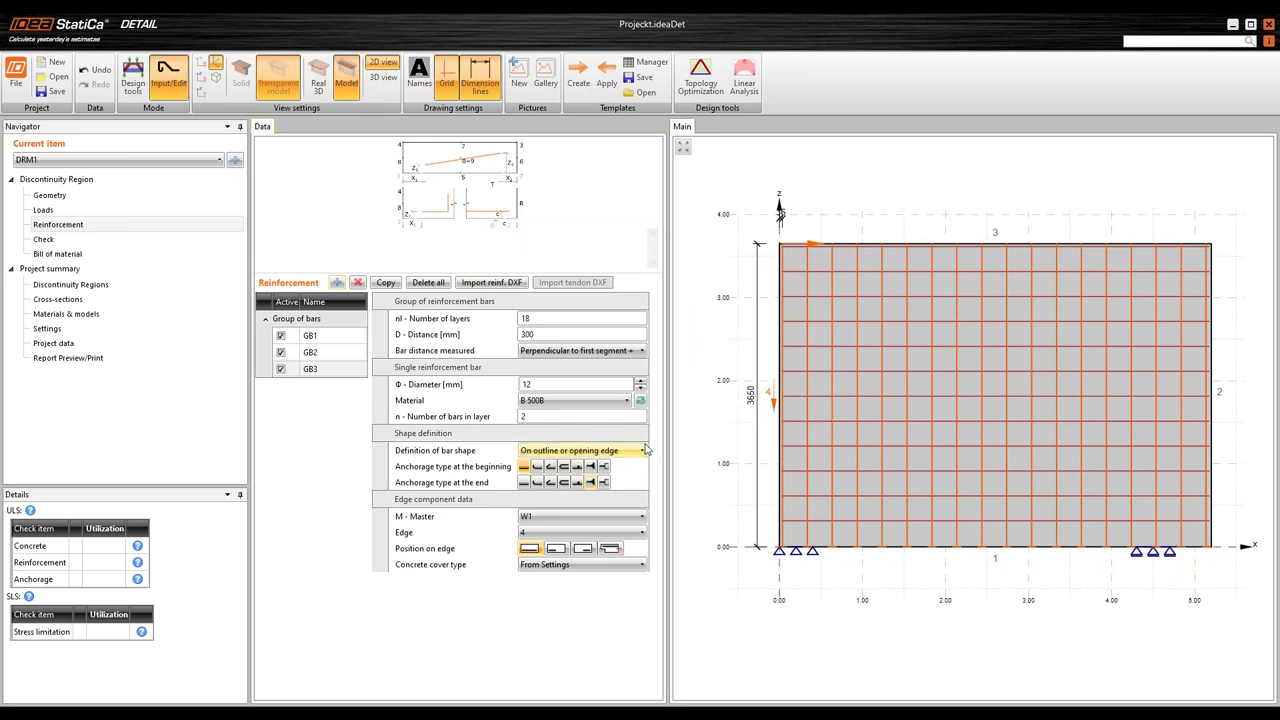
pyautogui.click(537, 317)
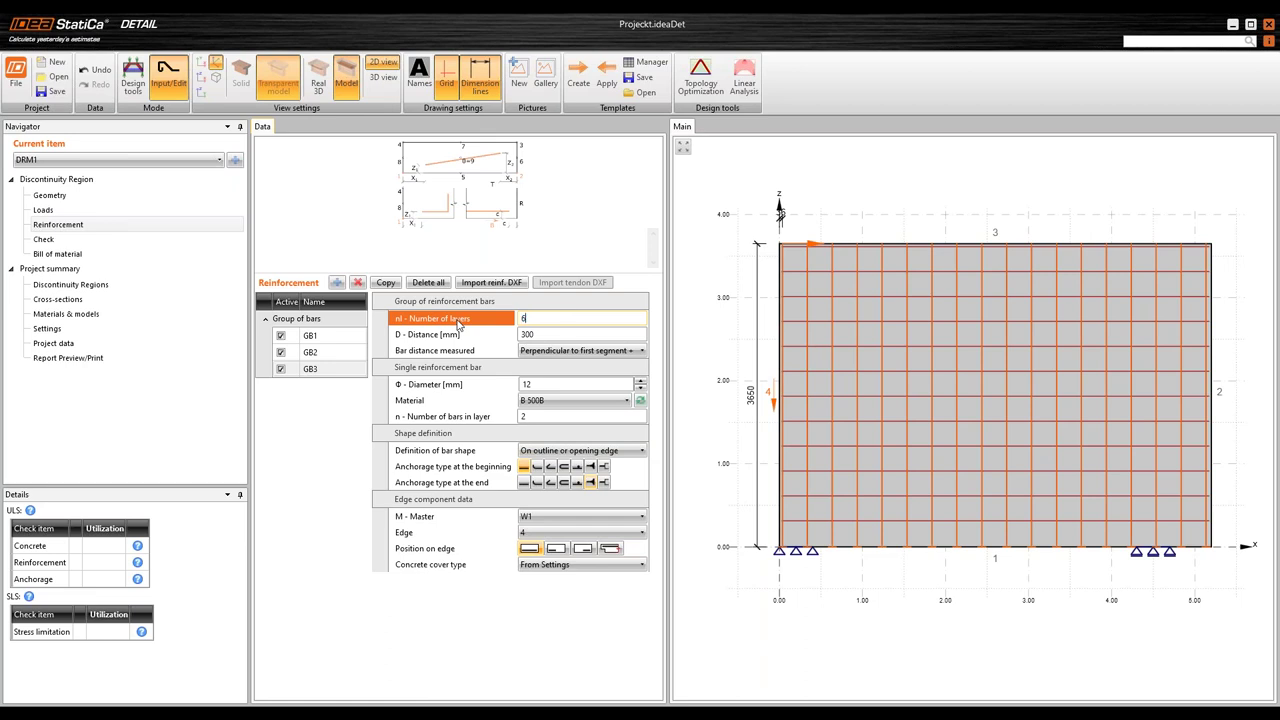
pyautogui.press('Tab')
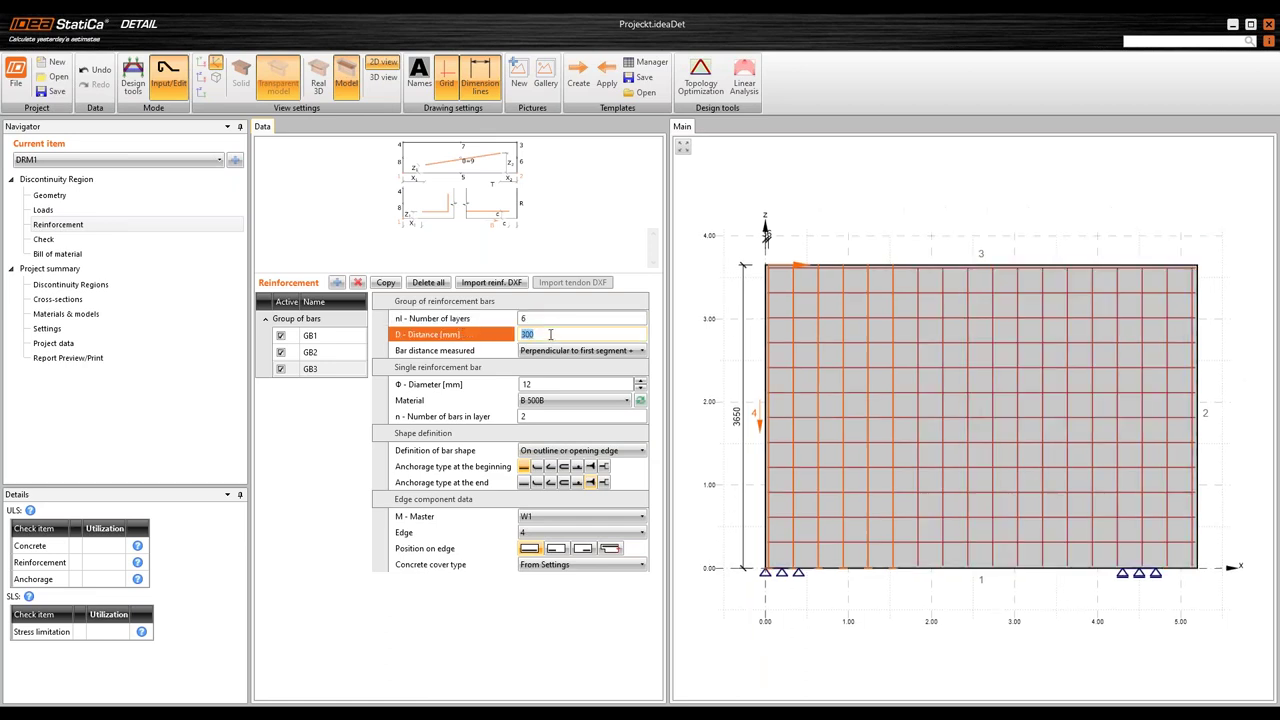
pyautogui.write('200')
pyautogui.press('Tab')
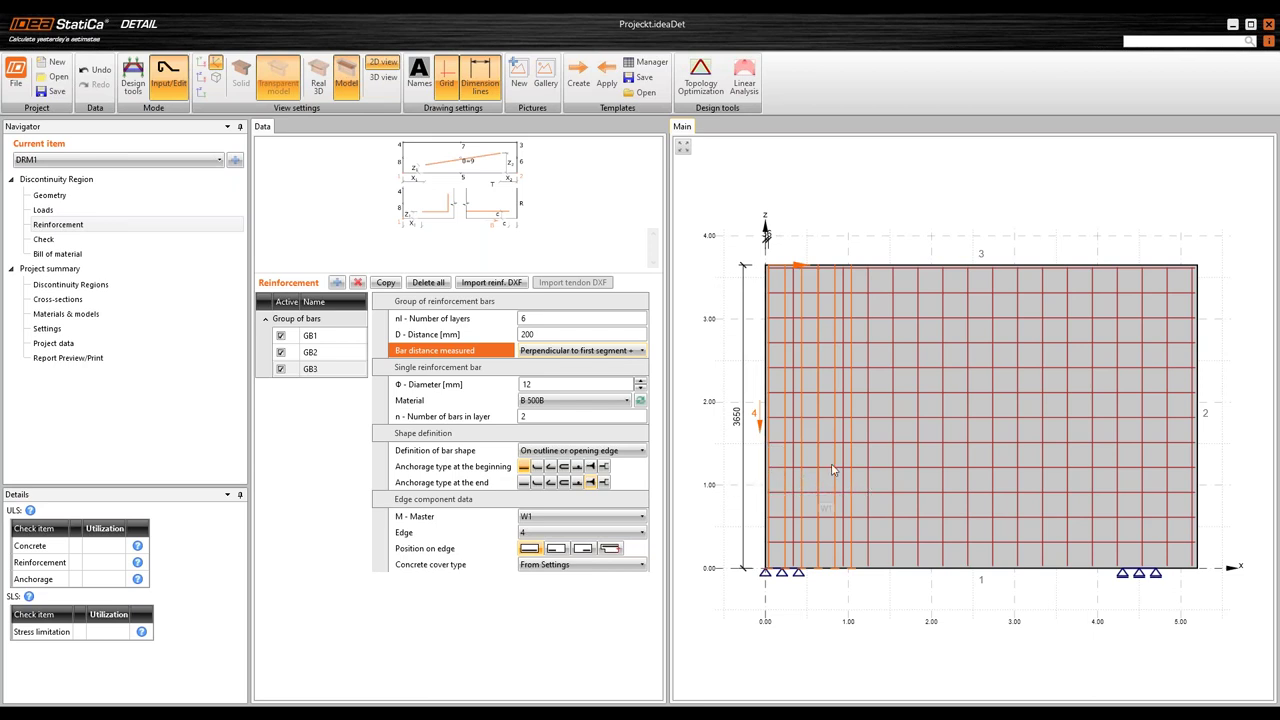
# Restrict the third bar group to a partial length of edge 4, positioned from the edge's end at the wall's base
pyautogui.click(556, 549)
pyautogui.click(578, 550)
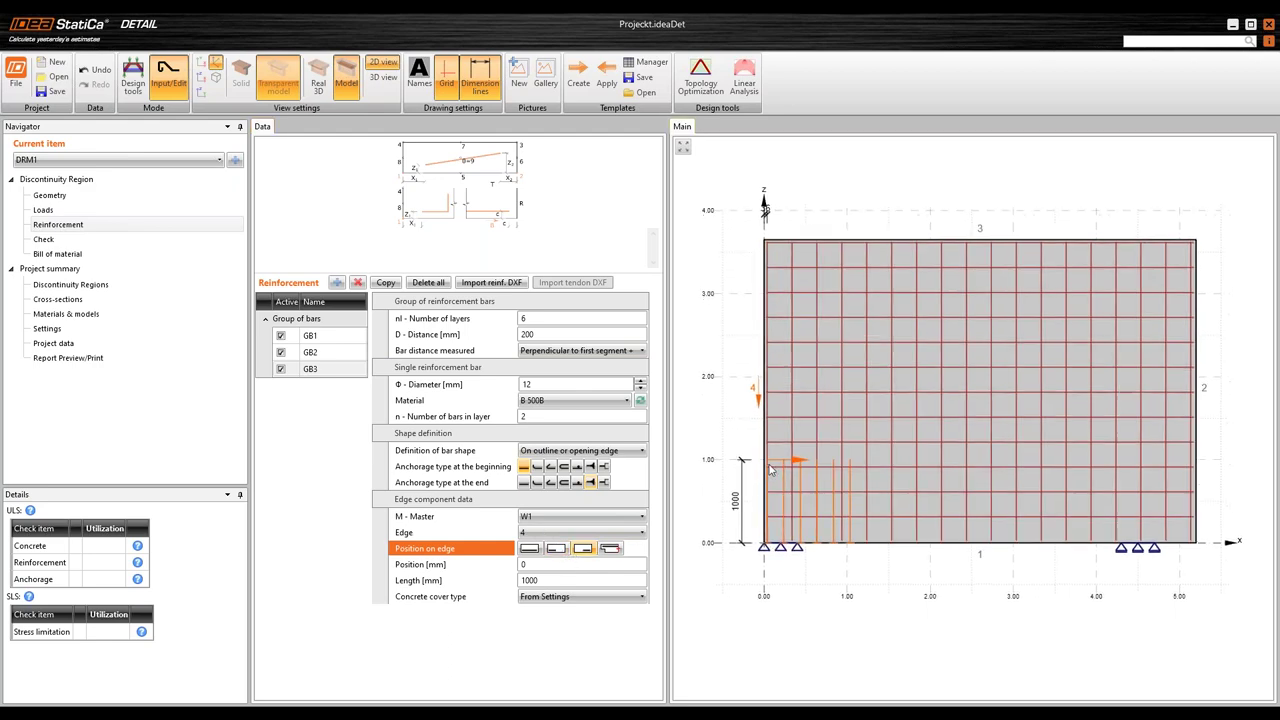
pyautogui.scroll(4, 770, 470)
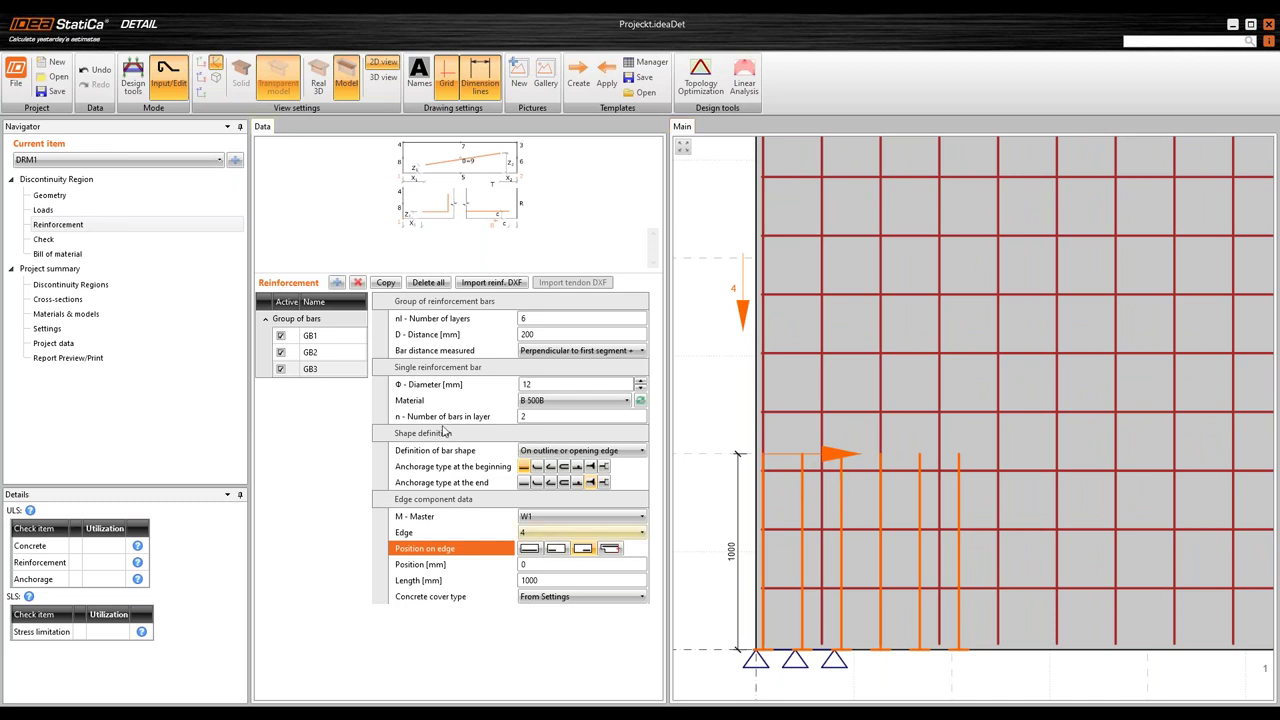
pyautogui.click(763, 650)
pyautogui.click(764, 657)
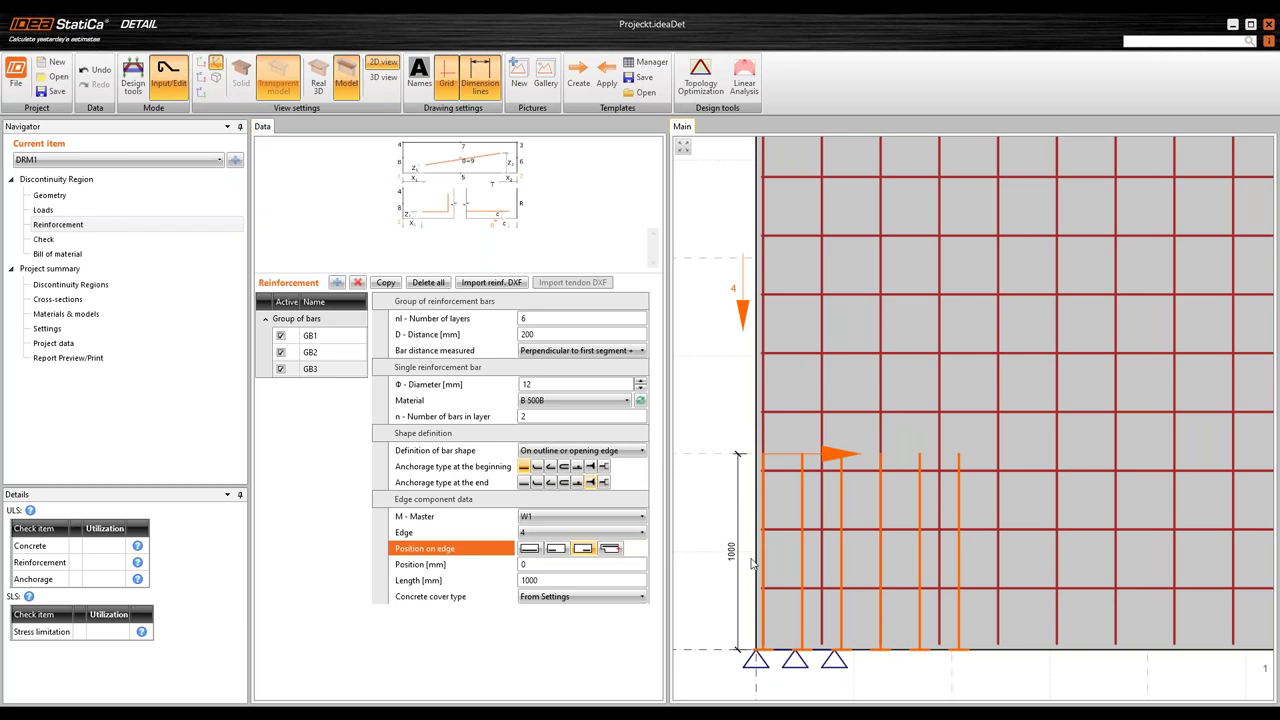
# Copy the third reinforcement bar group and assign the copy to edge 2 of wall W1
pyautogui.scroll(-2, 840, 482)
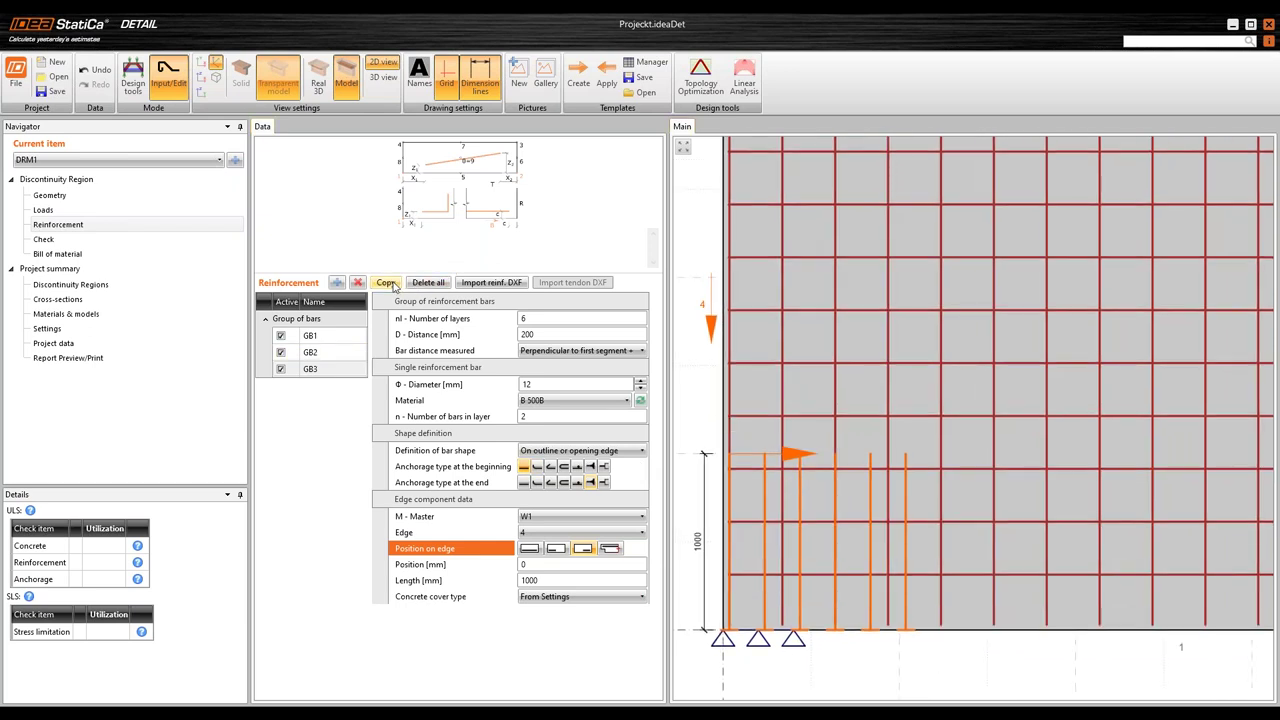
pyautogui.click(391, 284)
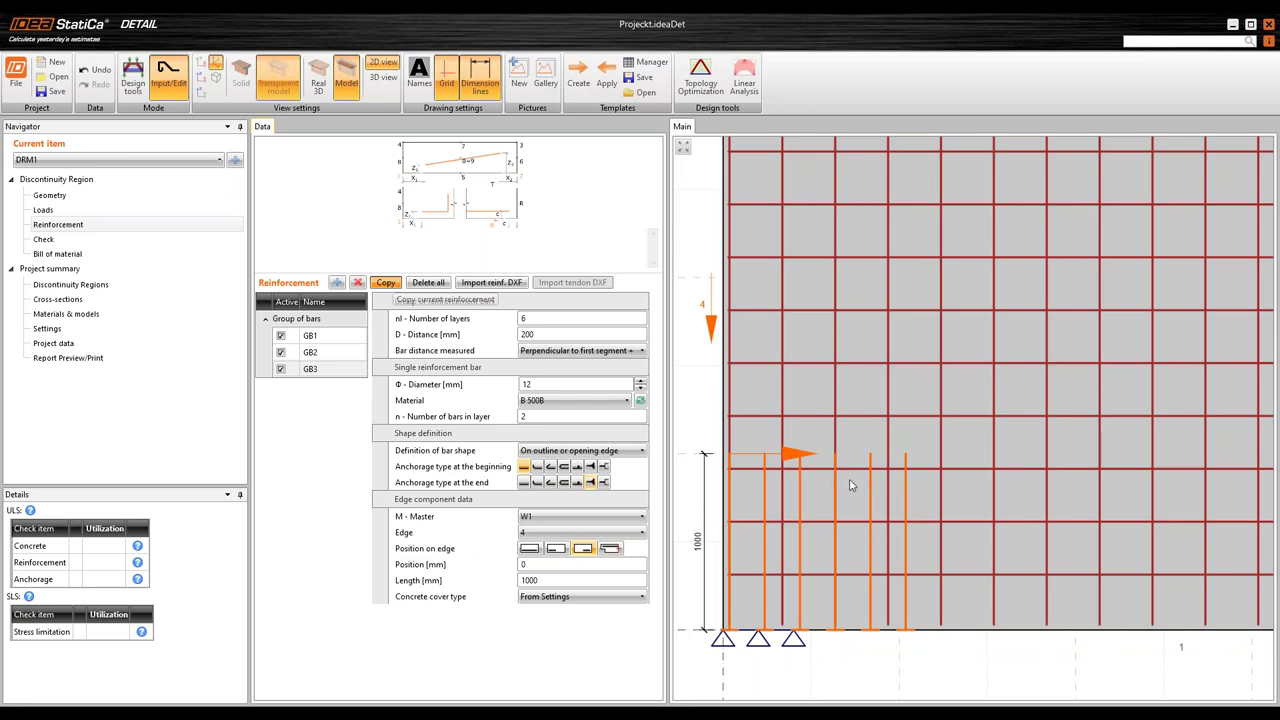
pyautogui.click(857, 484)
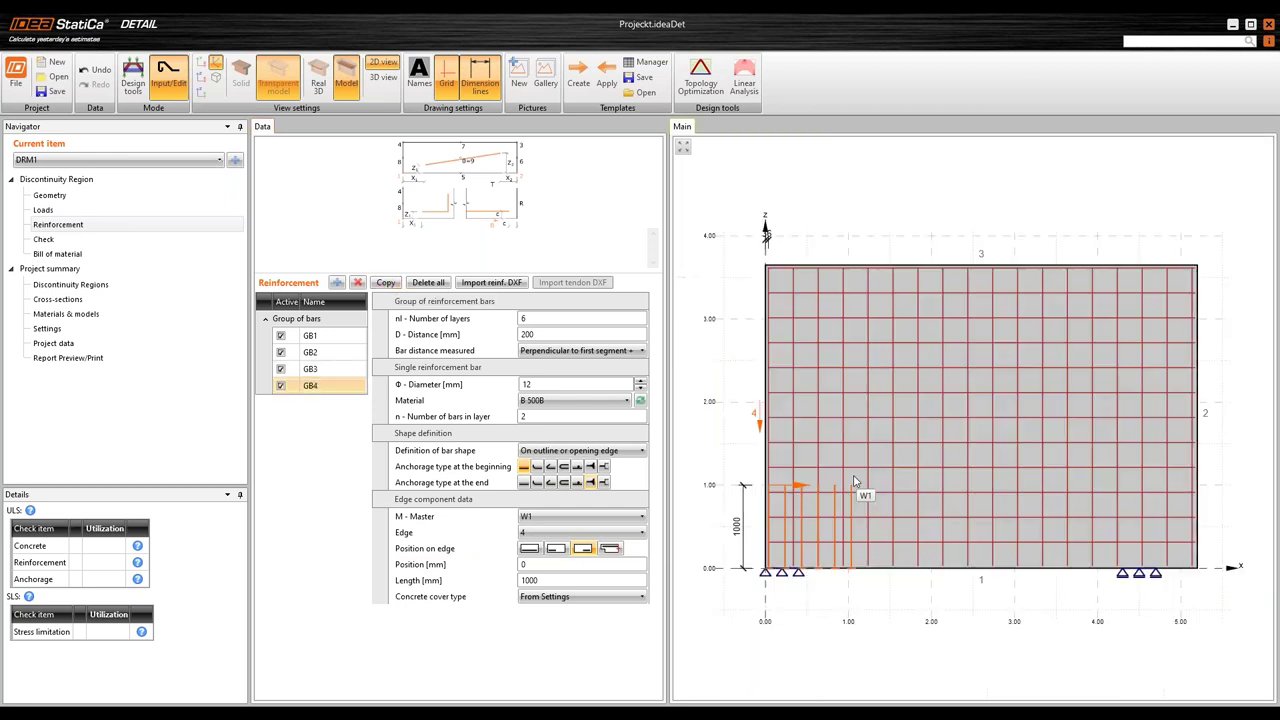
pyautogui.click(598, 533)
pyautogui.click(597, 559)
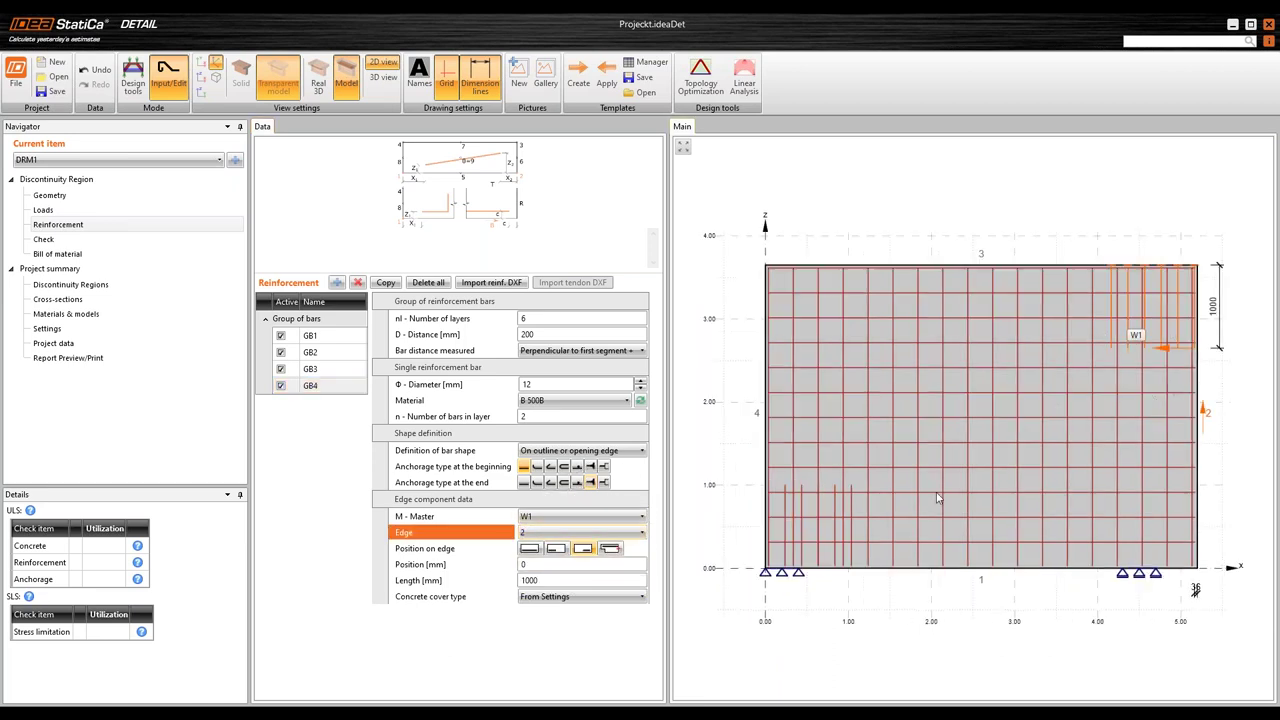
# Position the copied bars from edge 2's beginning, with perfect bond anchorage at the beginning and a plain straight bar at the end
pyautogui.click(560, 552)
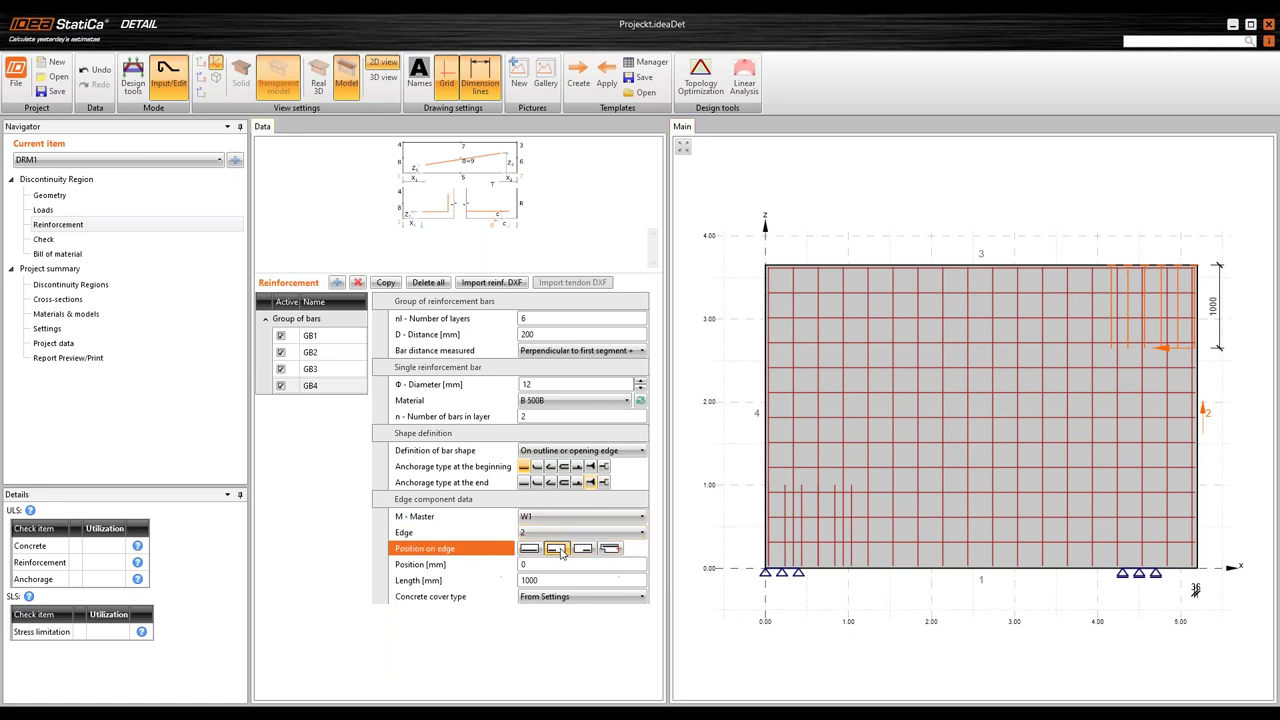
pyautogui.click(590, 467)
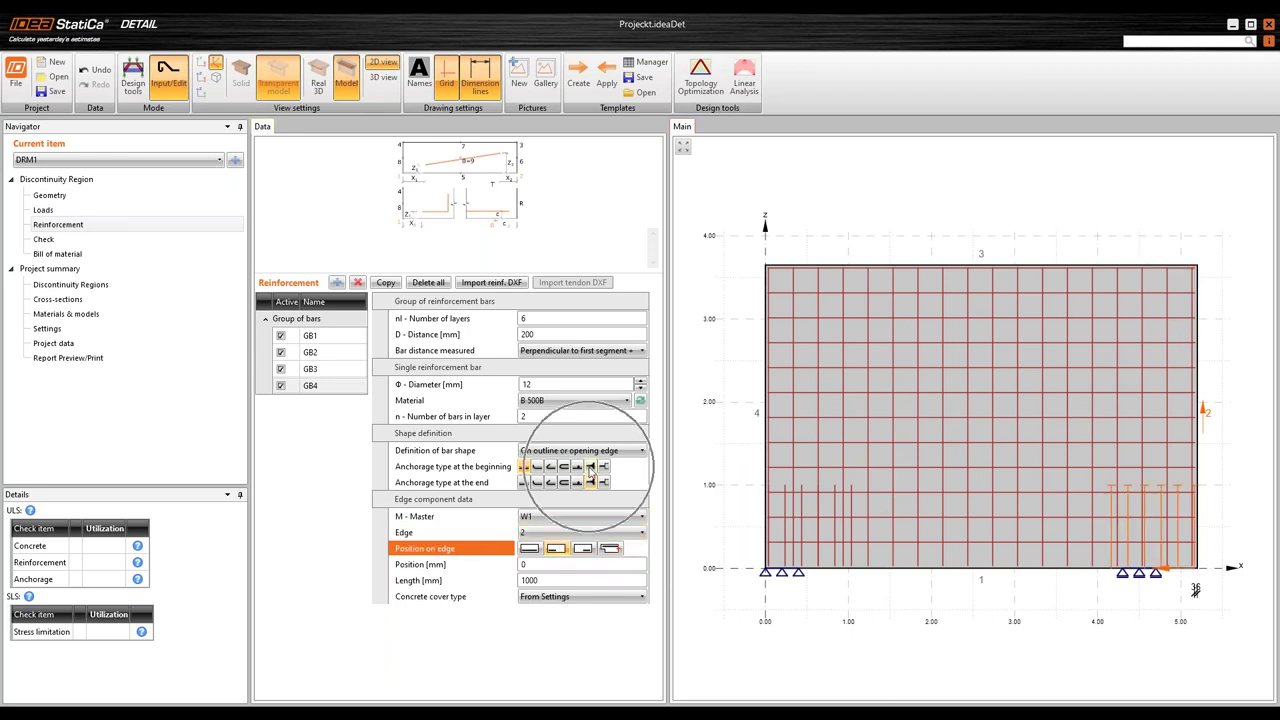
pyautogui.click(524, 483)
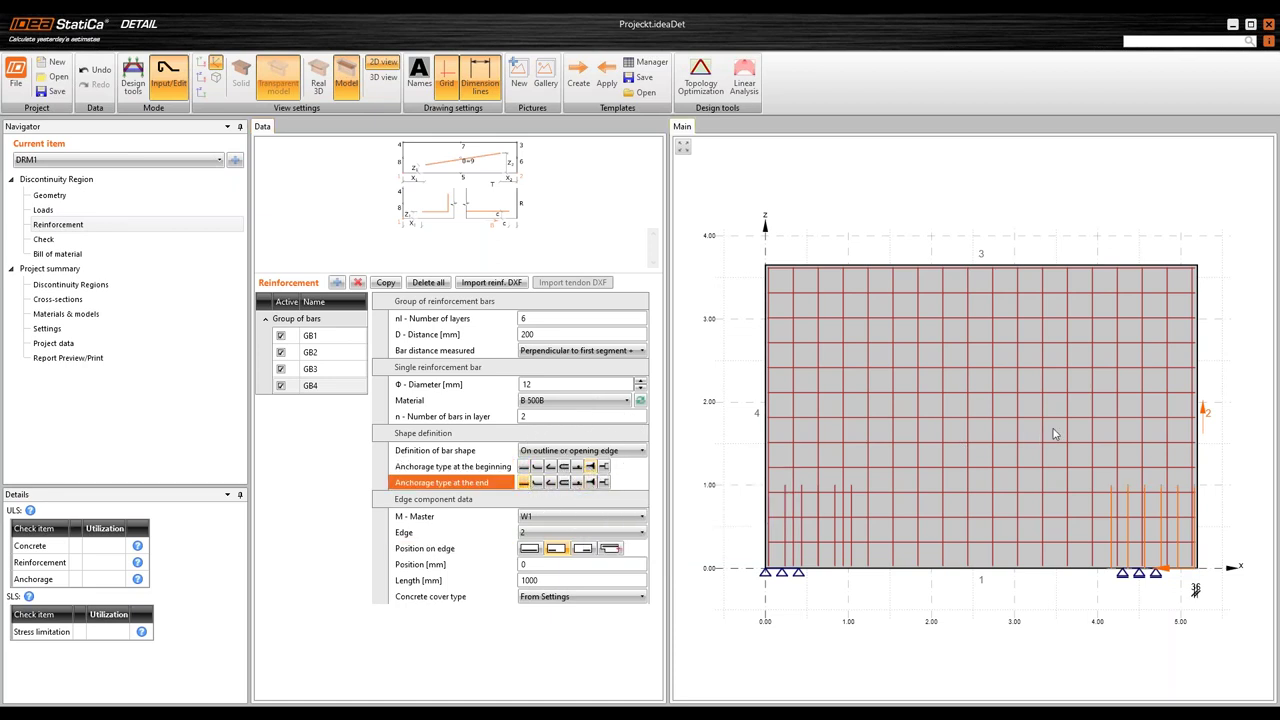